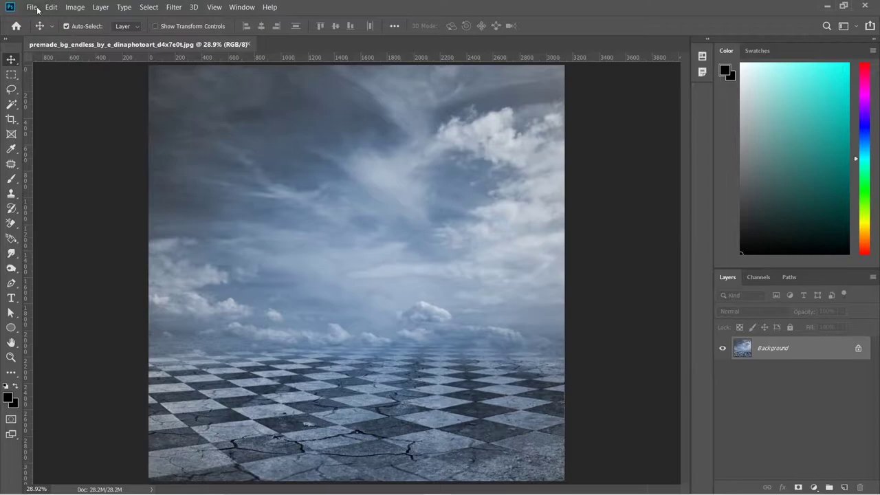
Bring up the File > Open dialog on the Downloads folder and select an image
click(32, 7)
click(44, 30)
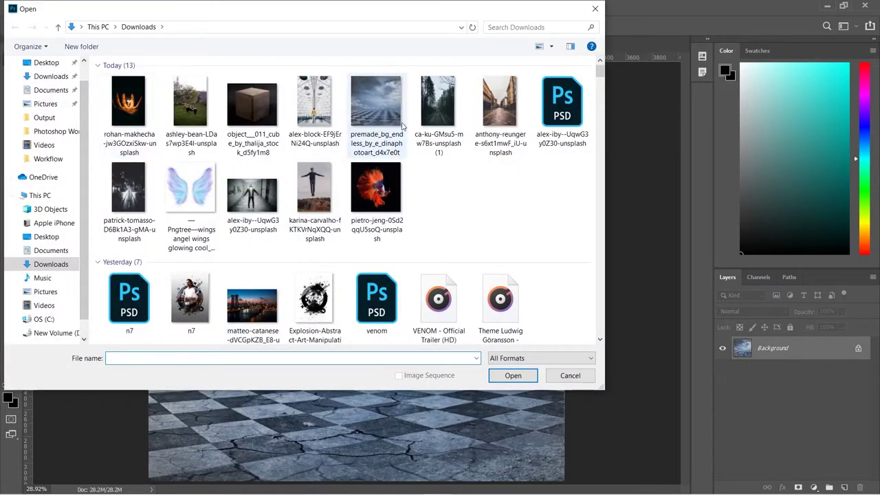
click(206, 117)
Open alex-block-EF9jErNi24Q-unsplash.jpg, zoom in on the man, and switch to the Pen tool
double_click(314, 103)
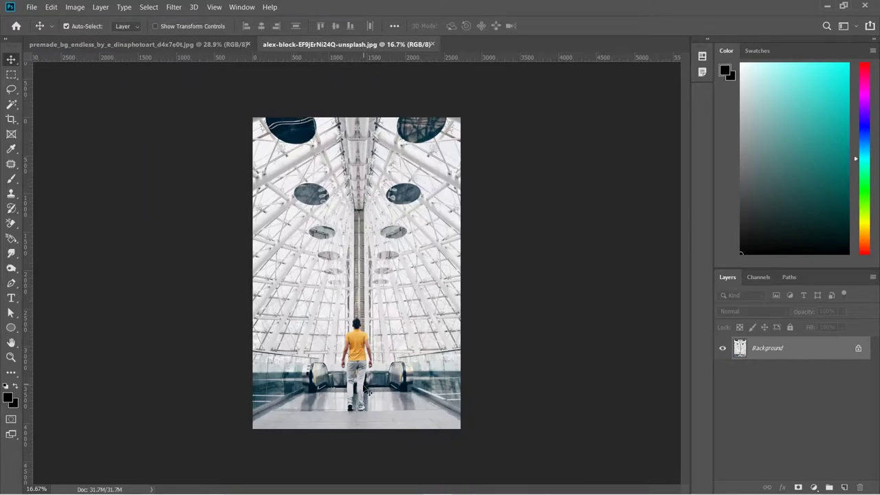
scroll(368, 392, up, 2)
scroll(363, 396, up, 2)
scroll(363, 397, up, 2)
scroll(385, 404, up, 1)
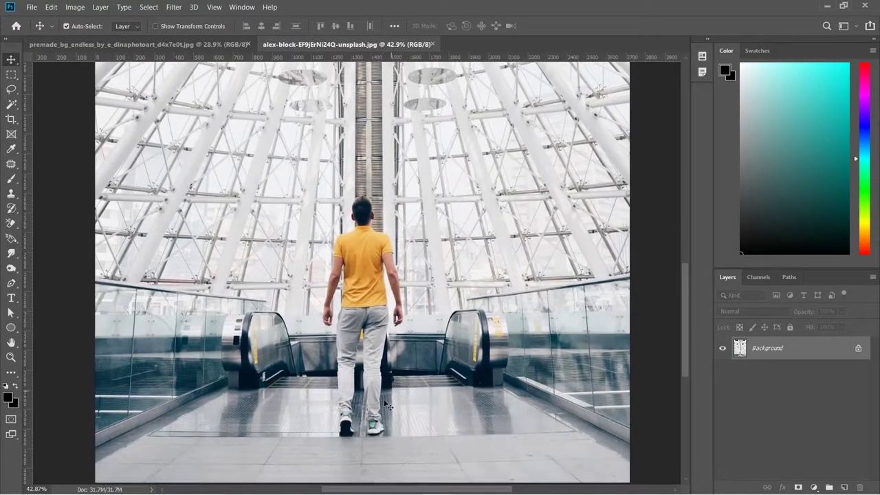
scroll(388, 406, up, 2)
scroll(374, 418, up, 2)
key(p)
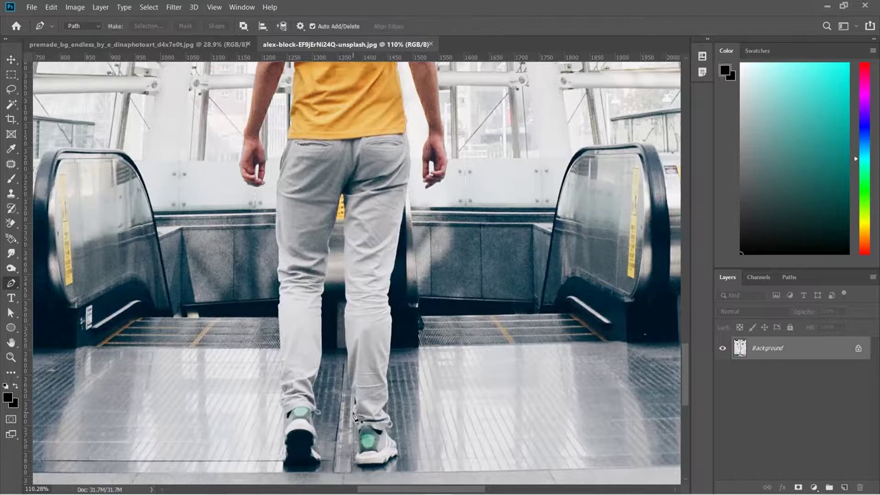
scroll(304, 463, up, 2)
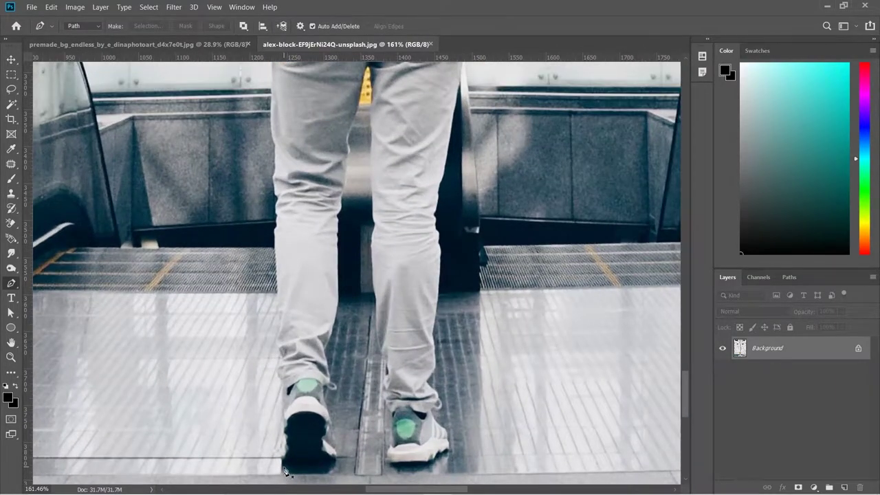
Start the pen path at the shoe and trace up the trouser leg to the waist
click(285, 465)
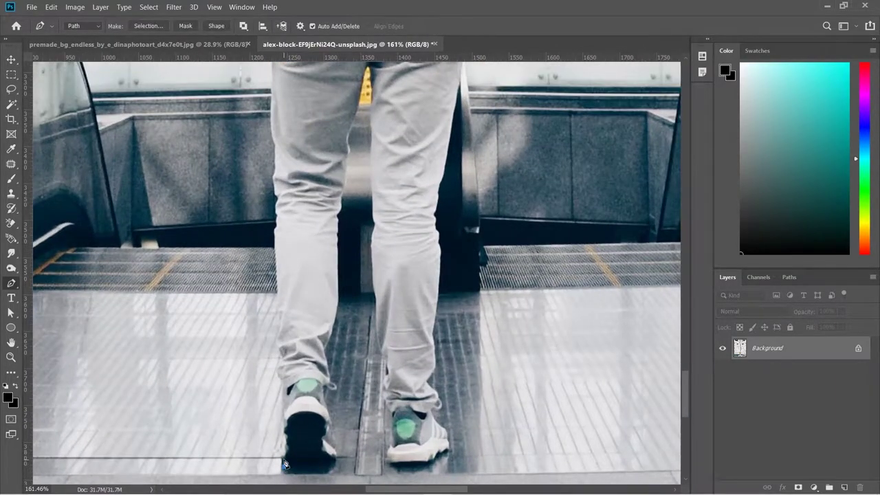
click(283, 387)
click(277, 346)
click(275, 250)
click(275, 228)
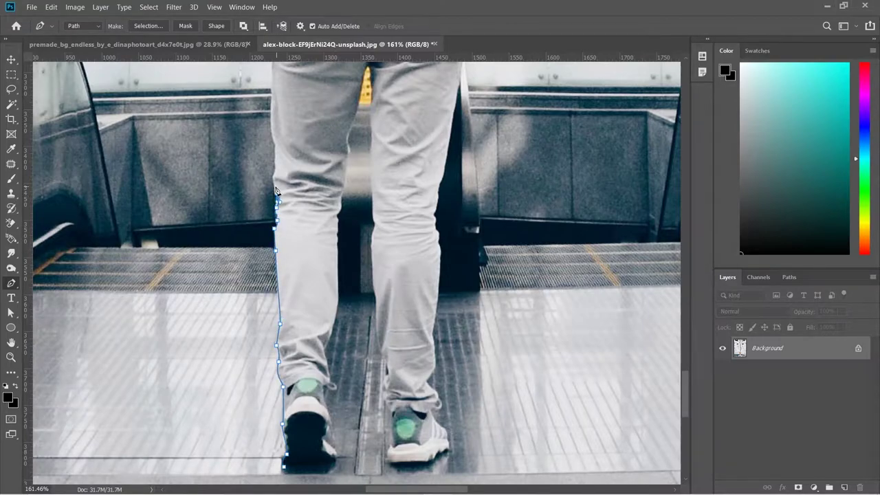
drag(277, 150, 260, 378)
click(256, 316)
click(259, 263)
click(267, 222)
click(273, 205)
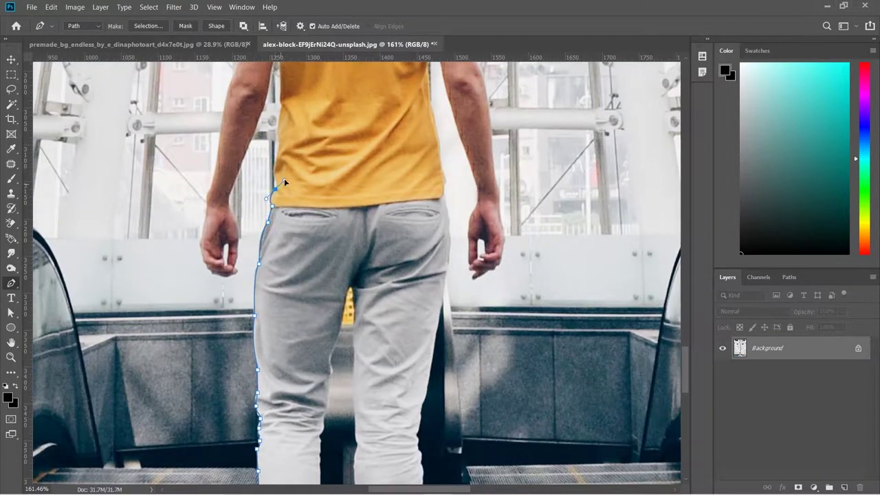
Continue the path up the shirt edge, around the hand, and back up to the shoulder
scroll(276, 169, up, 3)
click(281, 251)
click(284, 219)
click(282, 150)
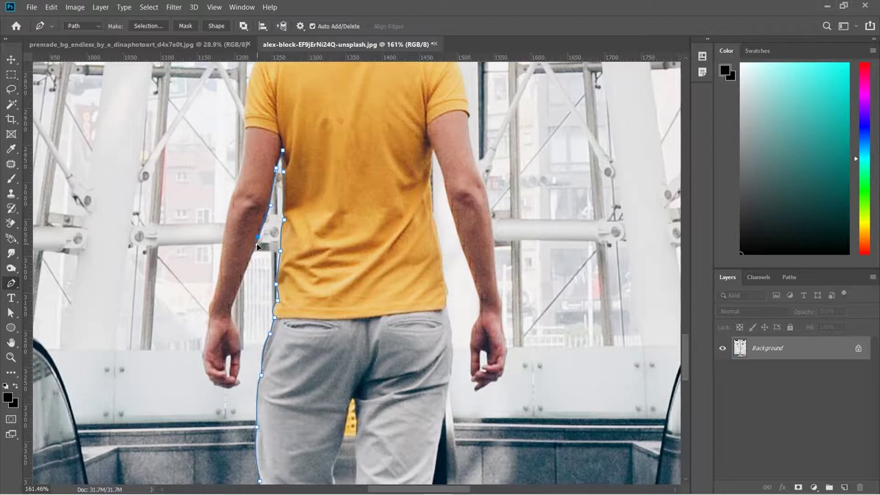
click(240, 350)
click(236, 377)
click(229, 211)
scroll(244, 159, up, 3)
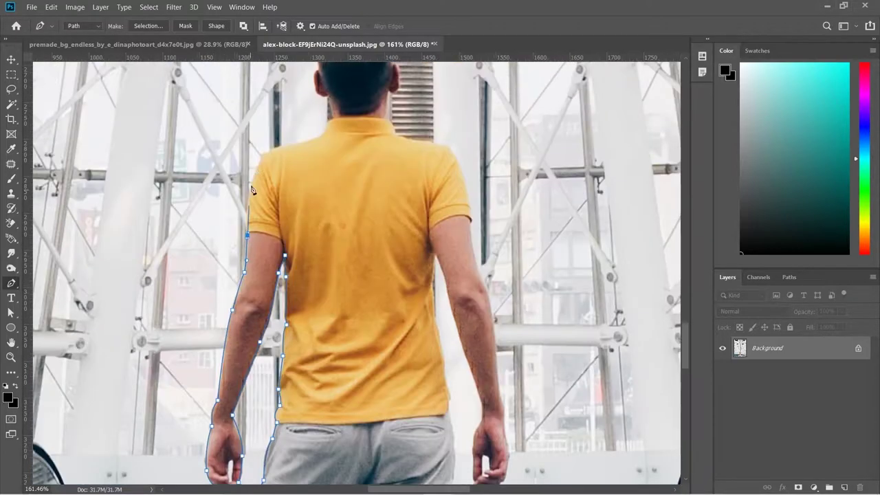
click(246, 235)
click(252, 182)
click(263, 153)
drag(295, 142, 303, 144)
Trace the path around the head and across the other shoulder
scroll(329, 96, up, 3)
click(307, 152)
click(314, 103)
click(366, 95)
click(382, 134)
click(375, 161)
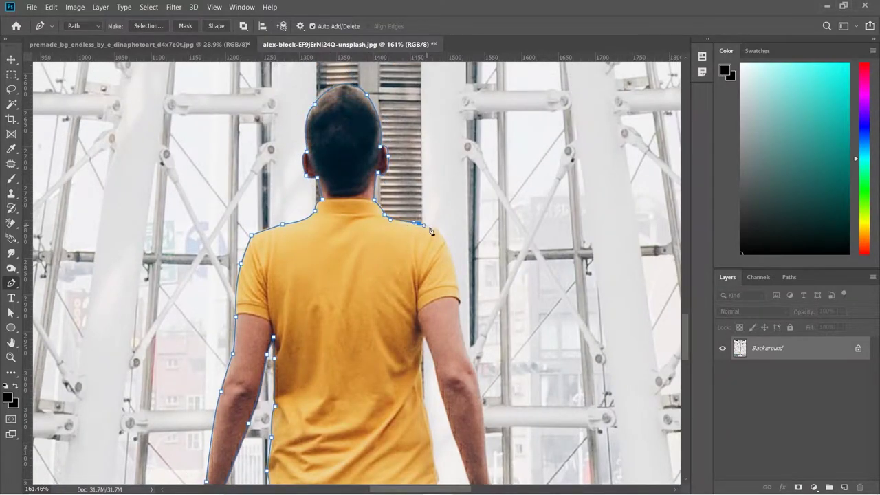
Trace the path down the other arm and around its hand
click(459, 301)
click(469, 355)
drag(482, 379, 384, 203)
click(389, 262)
click(394, 302)
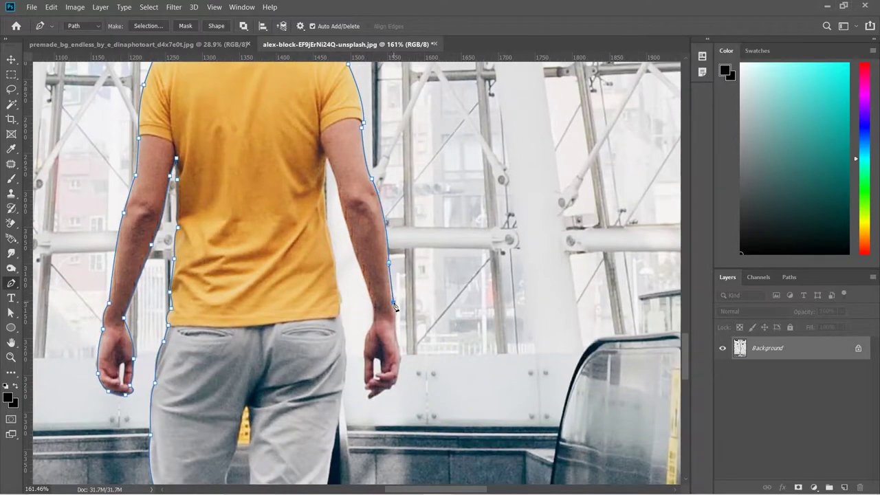
click(396, 334)
click(398, 380)
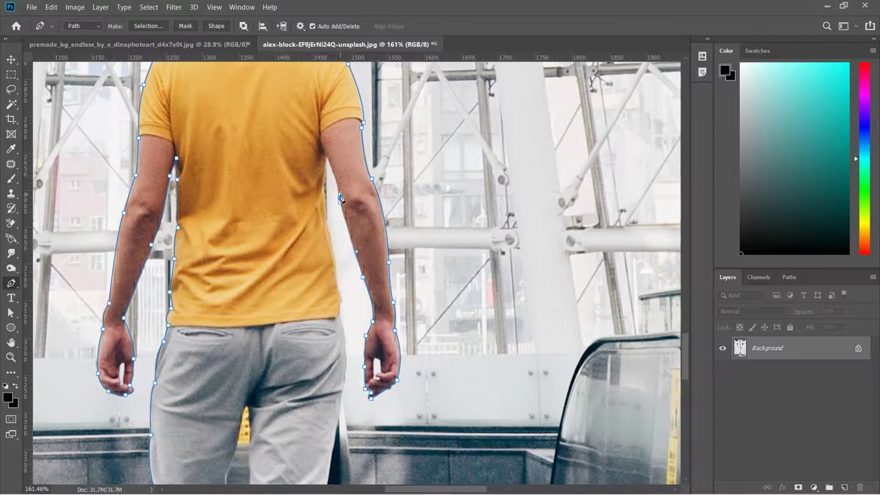
Continue the path down the torso side and outer trouser edge around the shoe
click(334, 252)
click(341, 300)
scroll(342, 299, down, 5)
scroll(371, 289, down, 5)
click(402, 199)
click(399, 241)
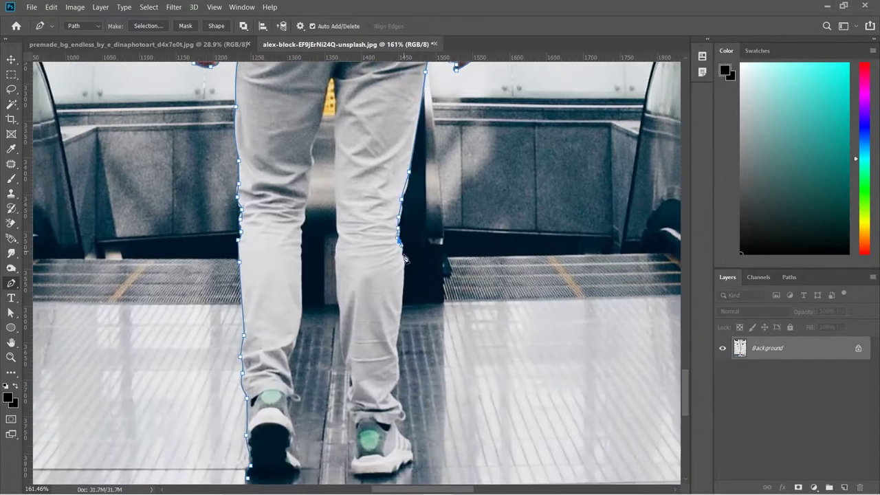
click(404, 261)
click(396, 344)
click(391, 390)
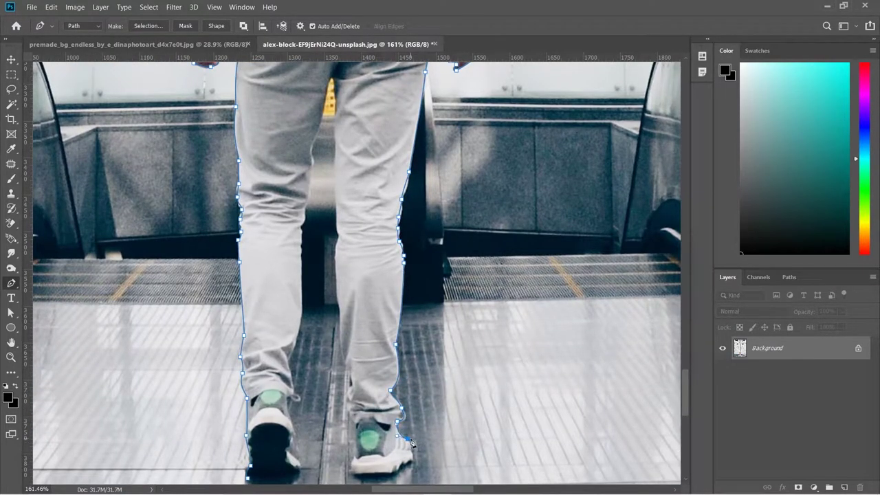
Trace the inner leg edges and close the body path at the starting shoe
click(337, 297)
click(336, 250)
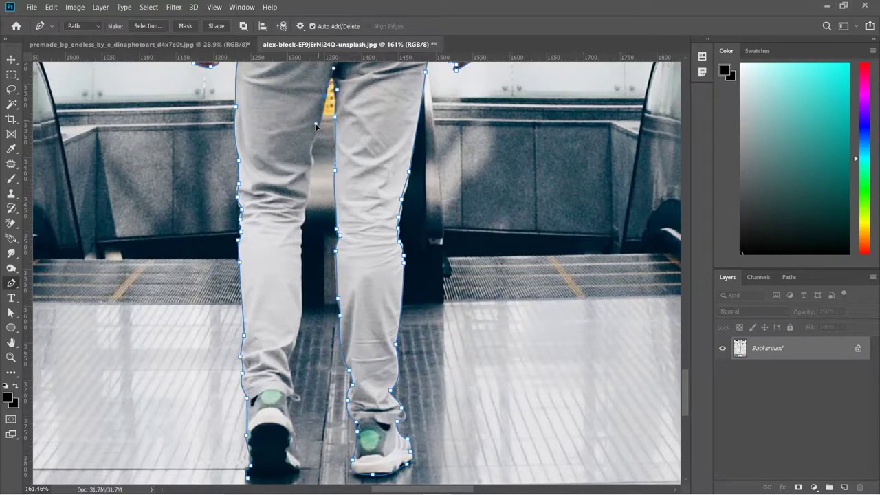
click(302, 214)
click(296, 333)
click(288, 364)
click(290, 410)
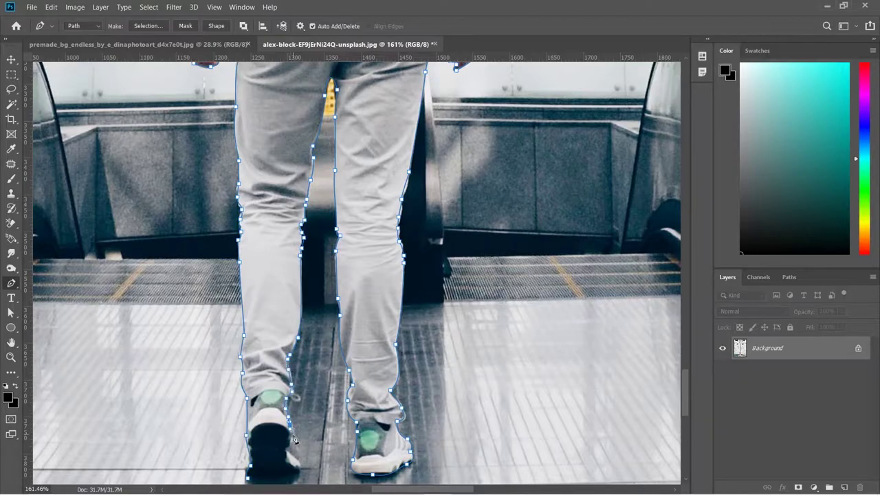
click(297, 460)
scroll(326, 390, down, 3)
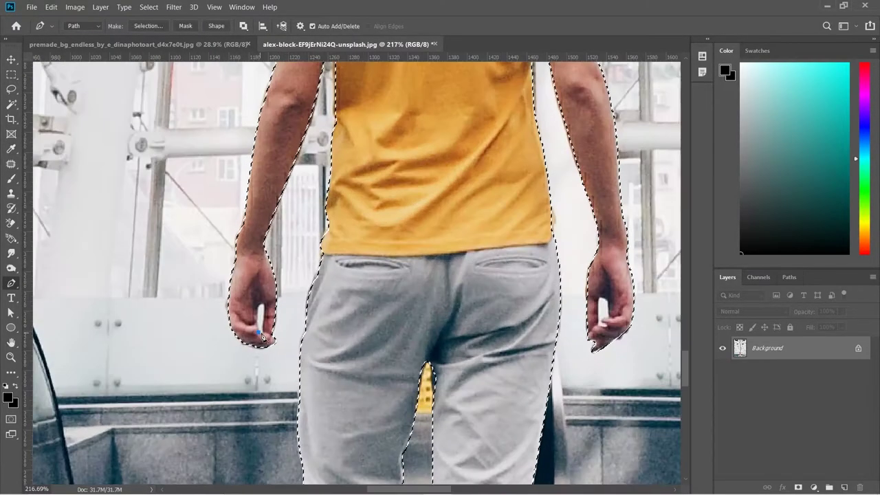
Load the body path as a selection and draw a closed path around the hand gap
key(ctrl+Return)
click(600, 300)
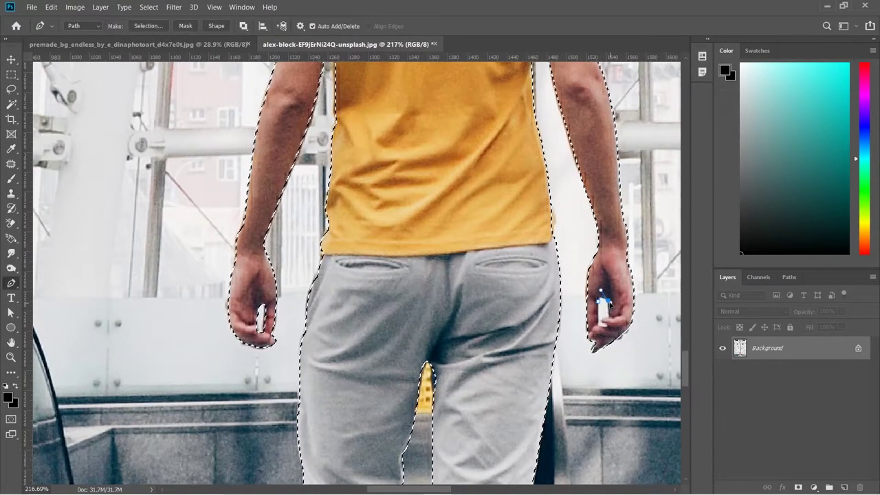
click(606, 311)
click(602, 325)
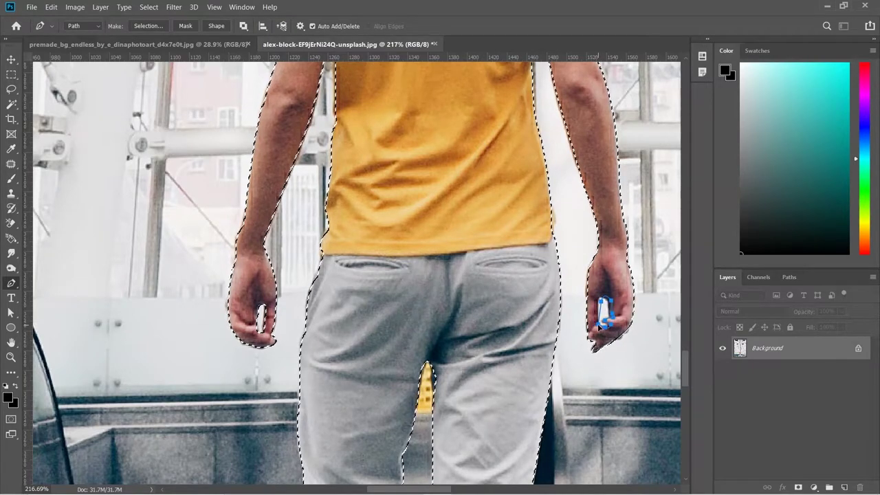
click(598, 324)
click(598, 325)
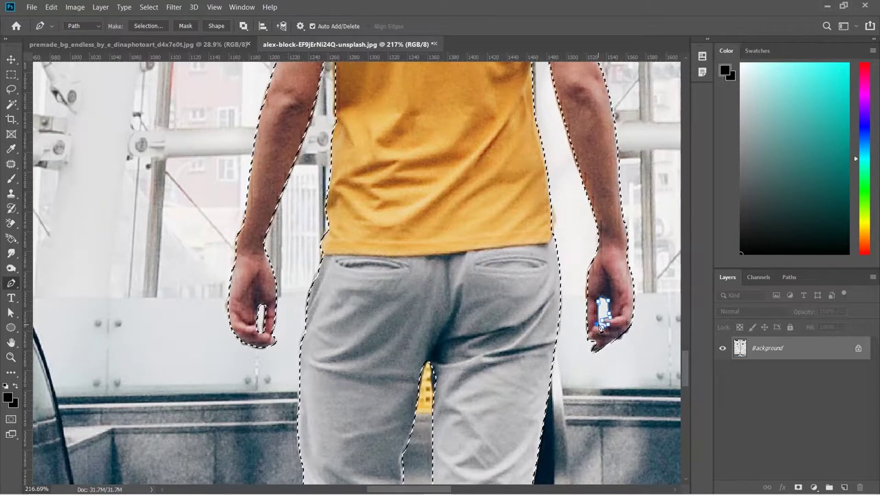
Make a selection from the gap path with Subtract from Selection, then zoom out to fit
click(134, 27)
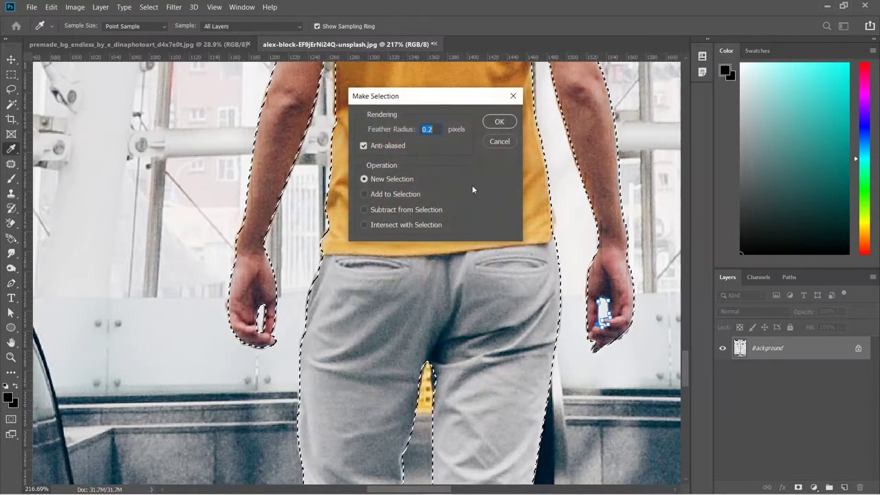
click(405, 210)
click(494, 124)
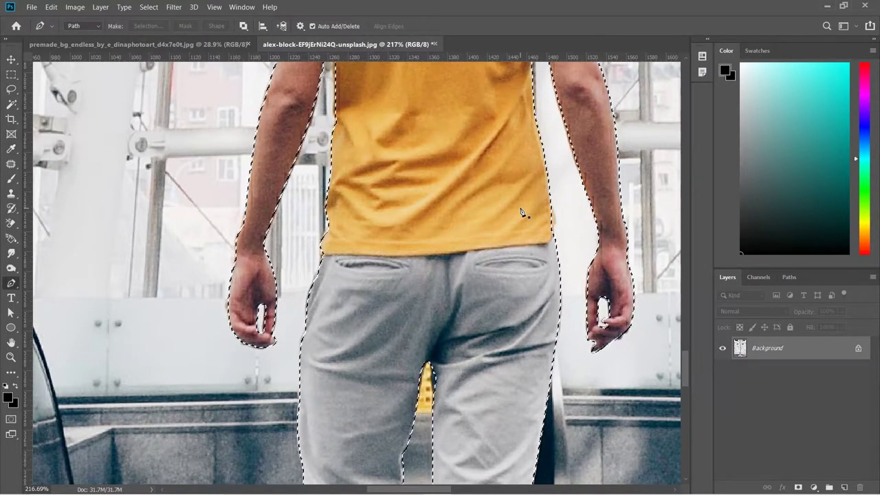
key(ctrl+0)
Drag the man into the checkerboard background as Layer 1, scaled to about 34% on the floor
key(v)
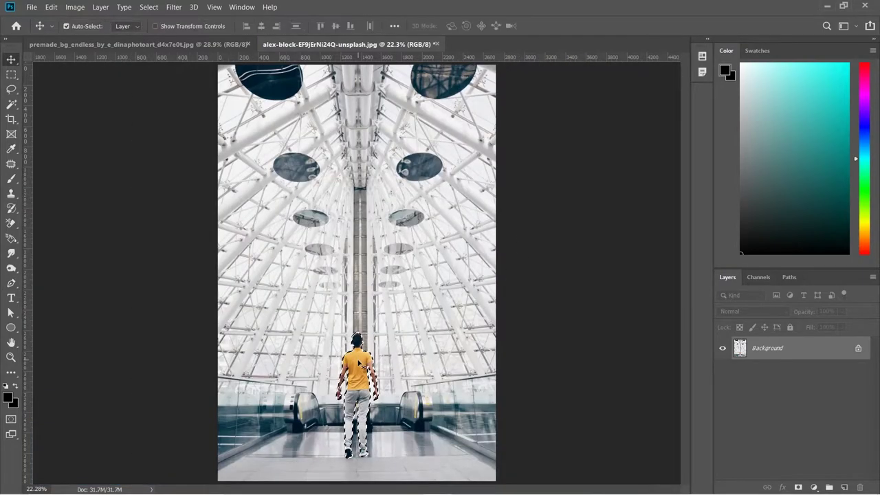
mouse_move(329, 340)
mouse_down()
mouse_move(205, 62)
mouse_move(372, 346)
mouse_move(360, 285)
mouse_up()
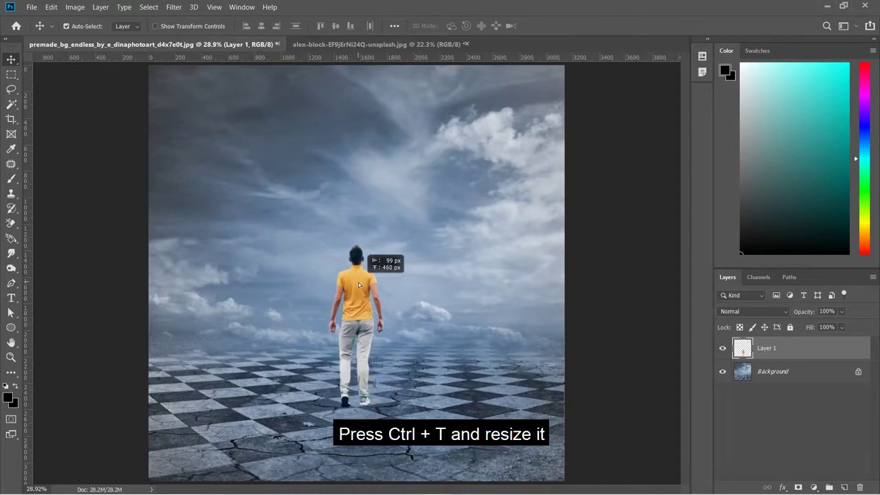
key(ctrl+t)
drag(383, 245, 349, 389)
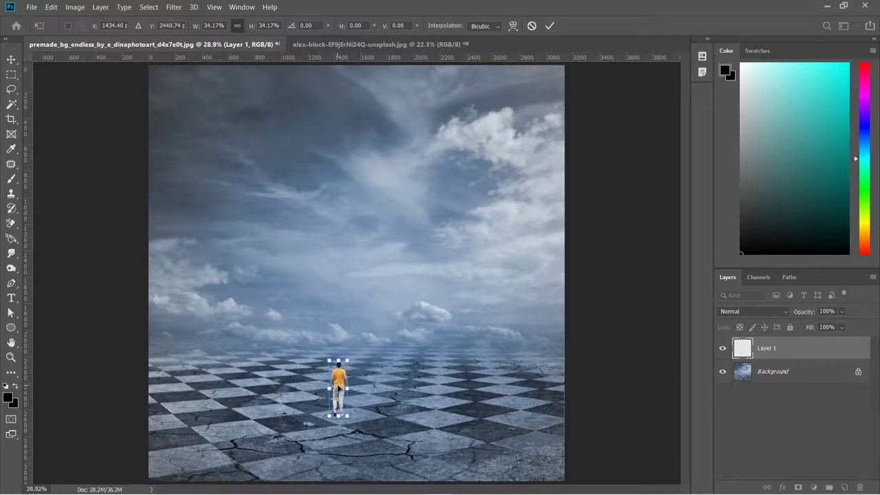
key(Return)
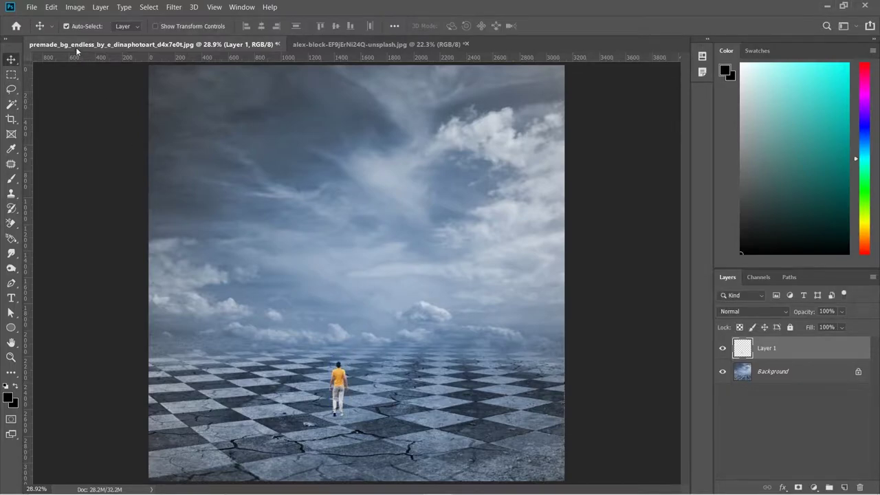
Open the rusty cube photo and switch to the Pen tool
click(31, 7)
click(42, 30)
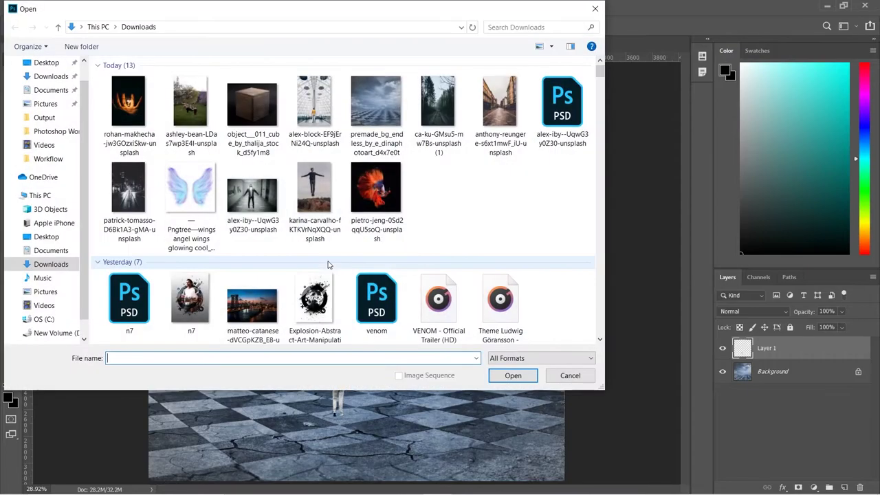
double_click(252, 105)
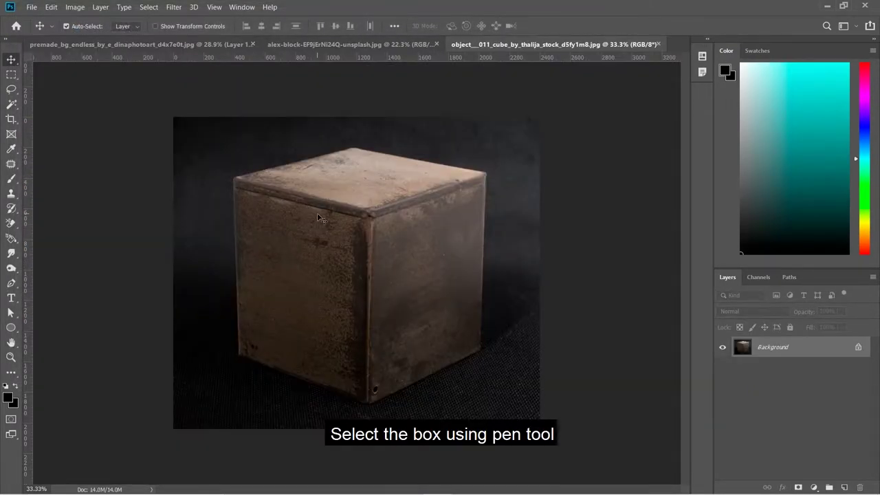
key(p)
Trace a closed path through the cube's corners and convert it to a selection
click(234, 179)
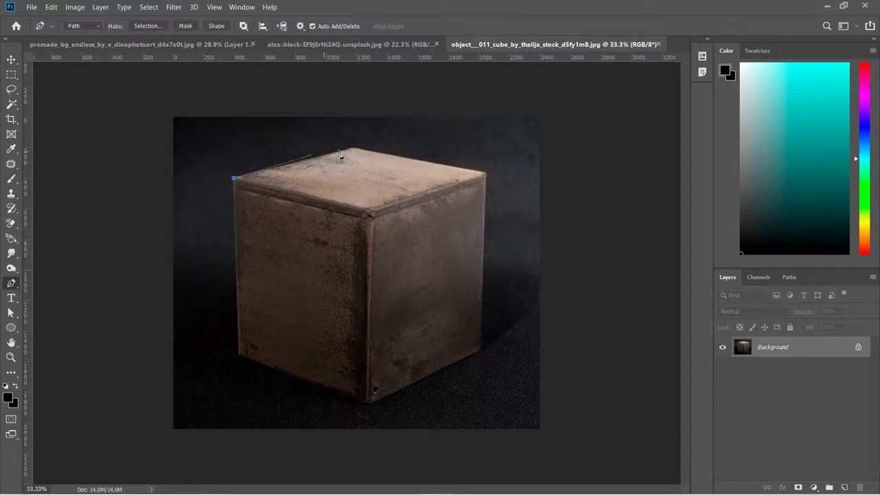
click(481, 352)
click(369, 403)
click(239, 359)
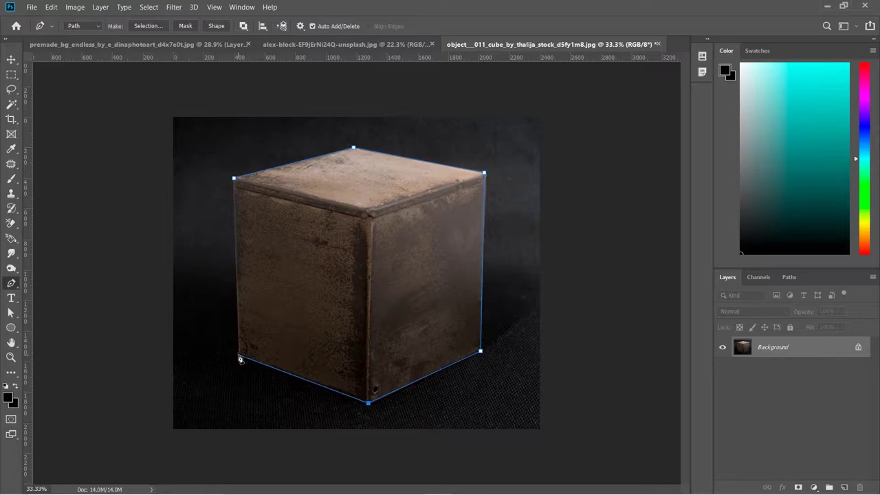
click(235, 179)
click(148, 25)
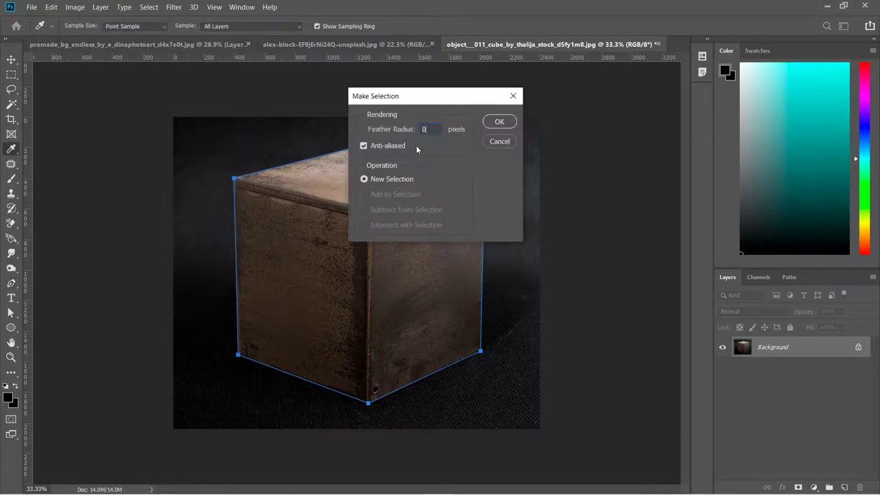
click(496, 122)
Move the selected cube into the scene and flip it vertically
key(v)
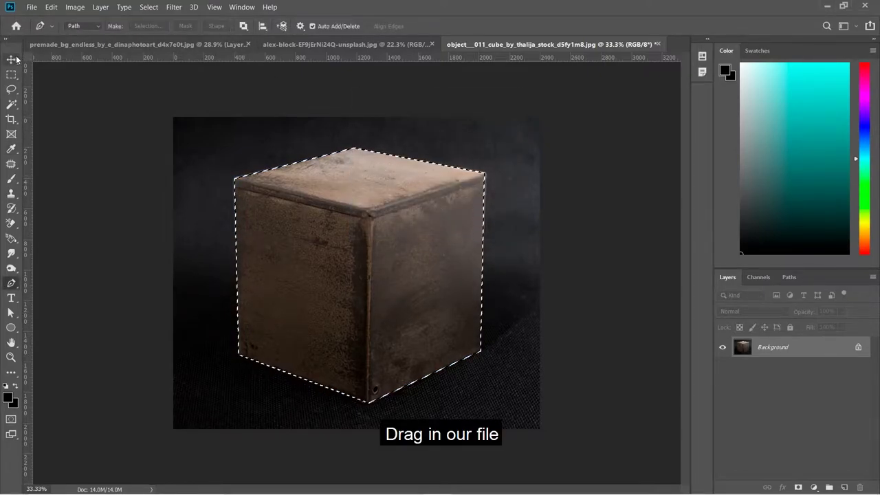
mouse_move(390, 158)
mouse_down()
mouse_move(171, 41)
mouse_move(358, 188)
mouse_up()
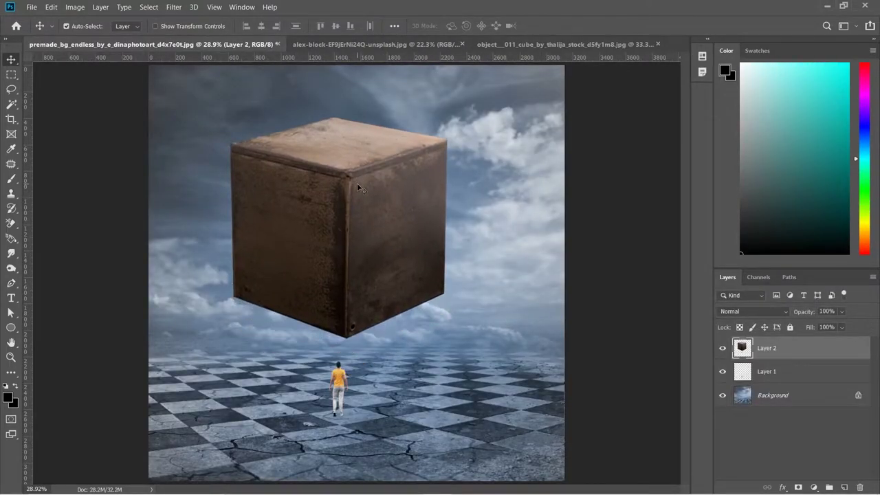
key(ctrl+t)
right_click(357, 183)
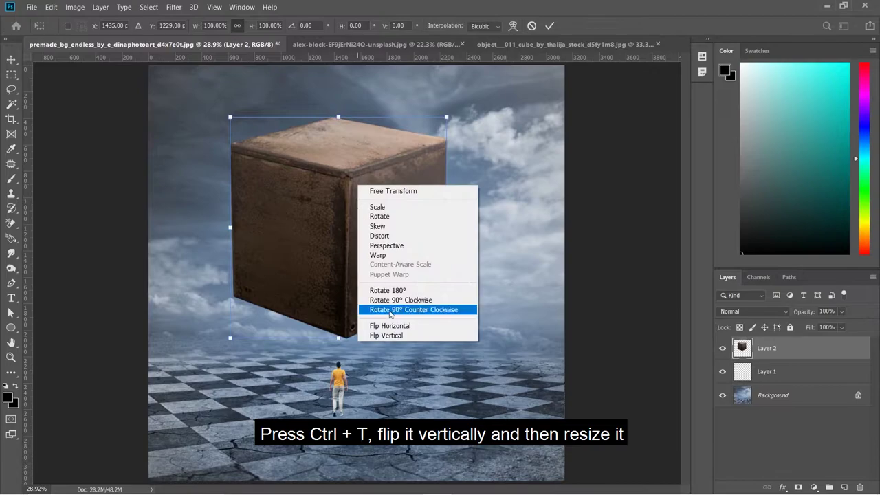
click(397, 335)
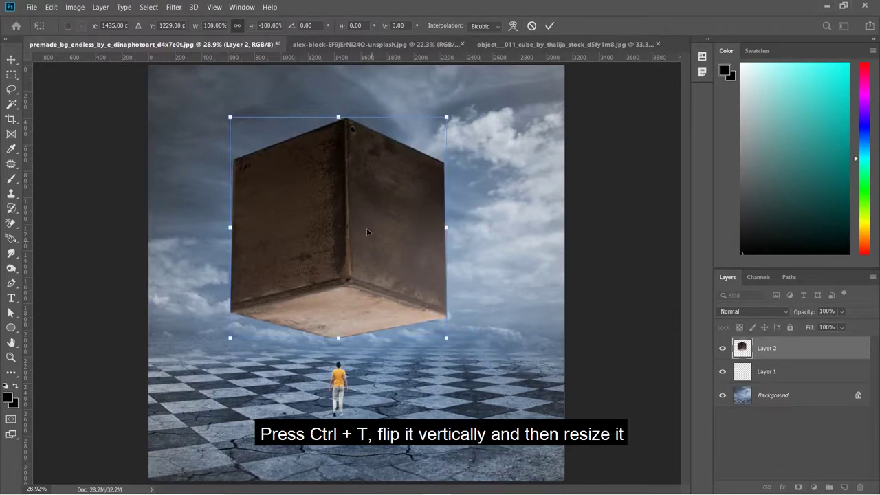
Reshape the cube into a narrow tall box above the man, and nudge the man right
mouse_move(446, 227)
mouse_down()
mouse_move(383, 227)
mouse_move(409, 216)
mouse_up()
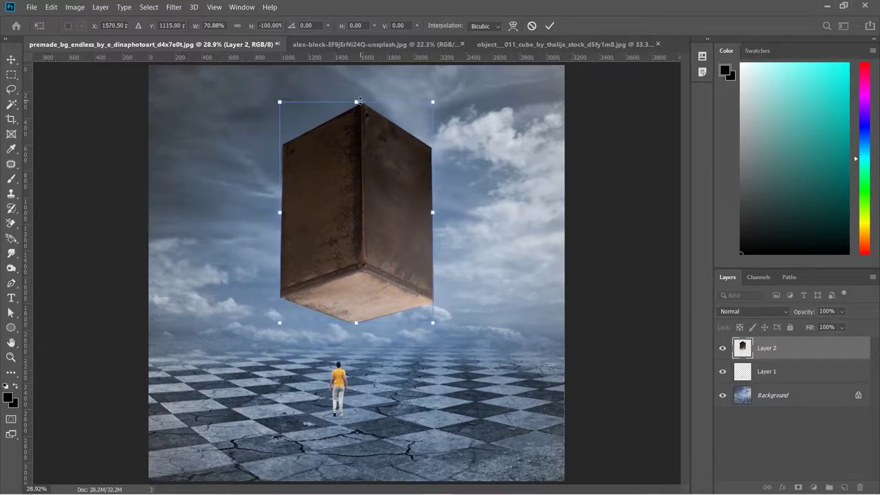
drag(360, 101, 363, 127)
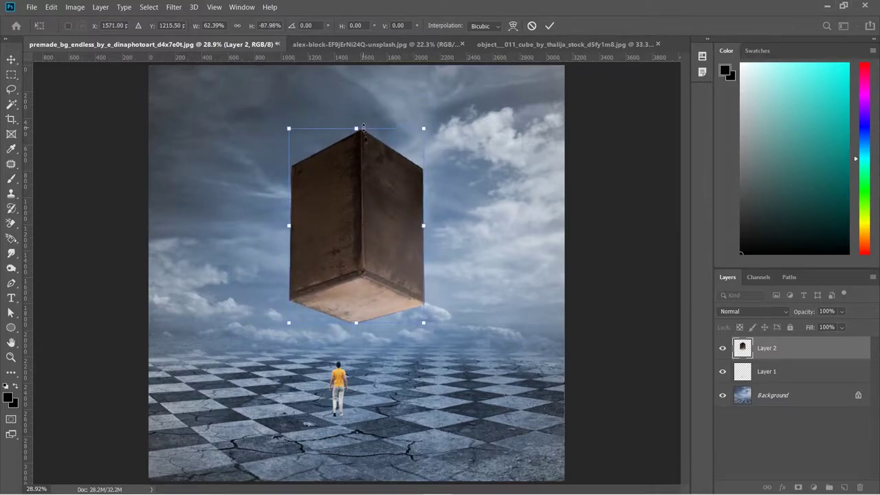
drag(363, 125, 363, 70)
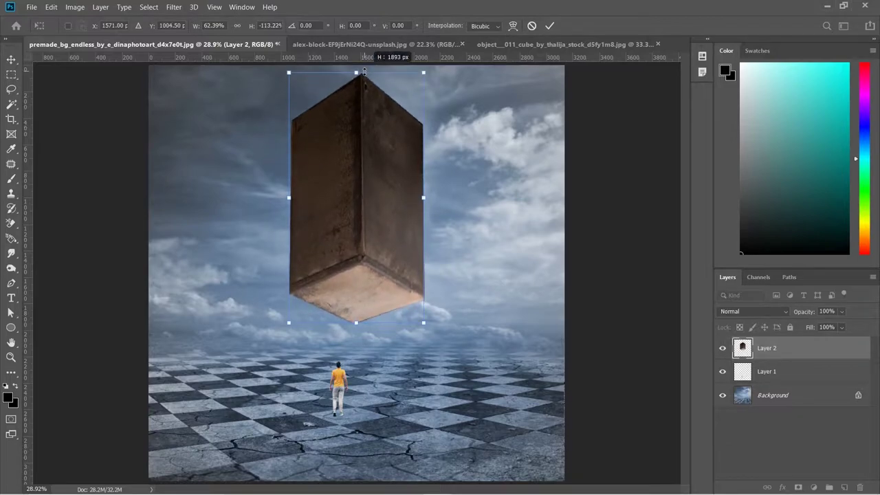
mouse_move(357, 323)
mouse_down()
mouse_move(356, 333)
mouse_move(356, 323)
mouse_up()
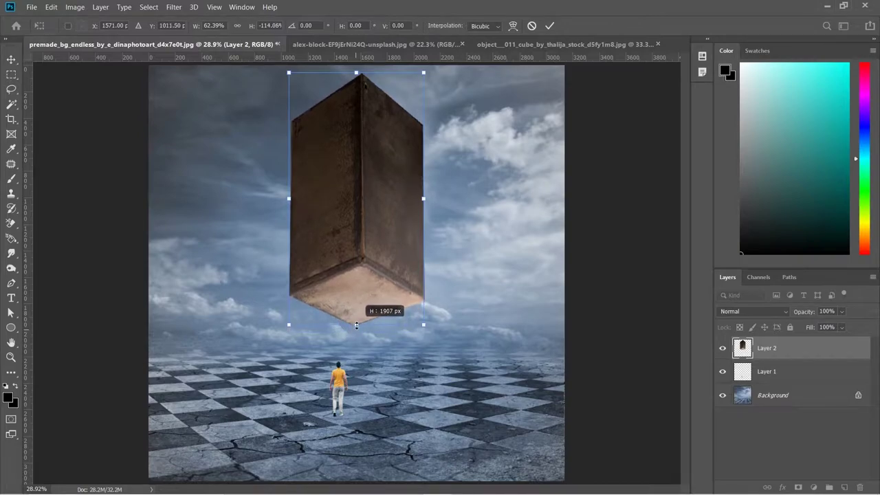
drag(361, 72, 362, 60)
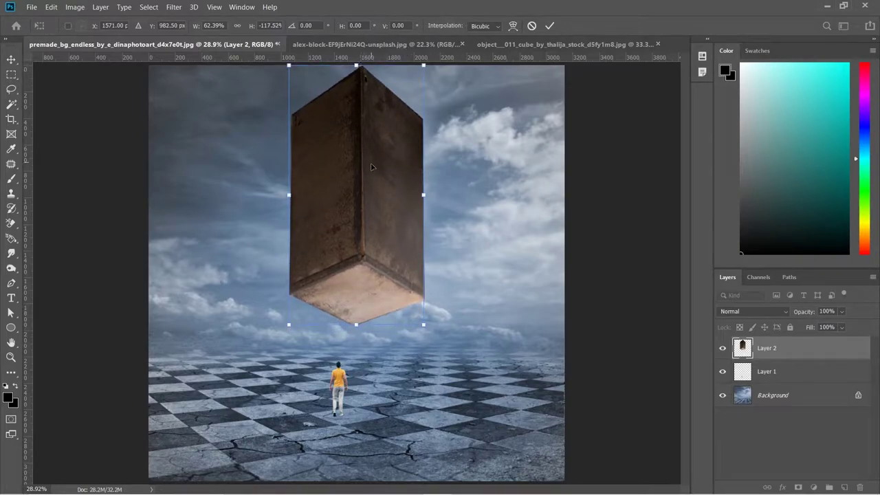
drag(368, 159, 368, 178)
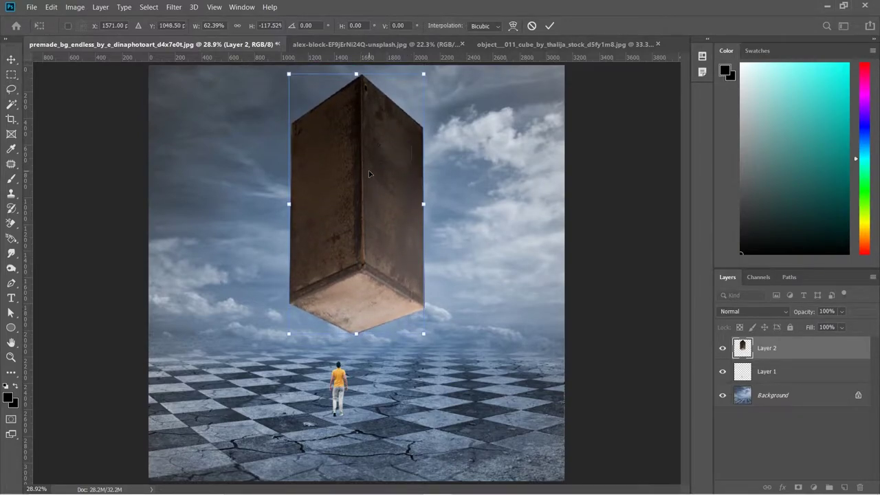
click(548, 27)
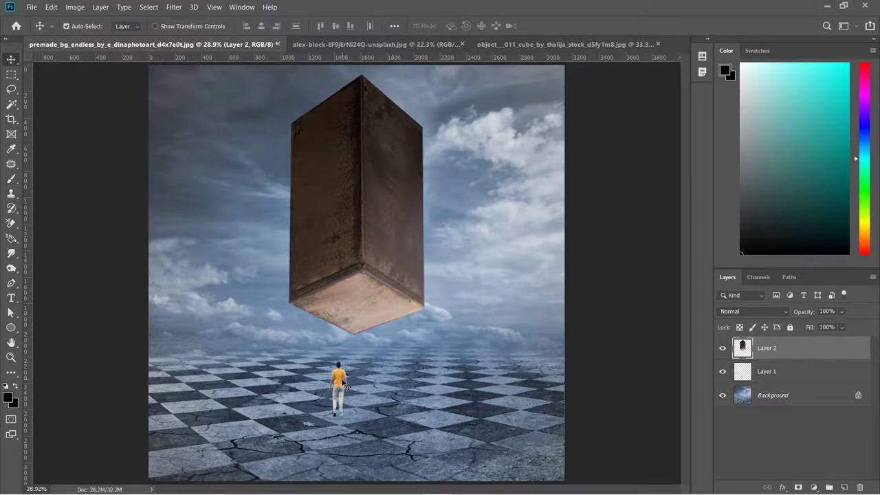
drag(347, 387, 356, 385)
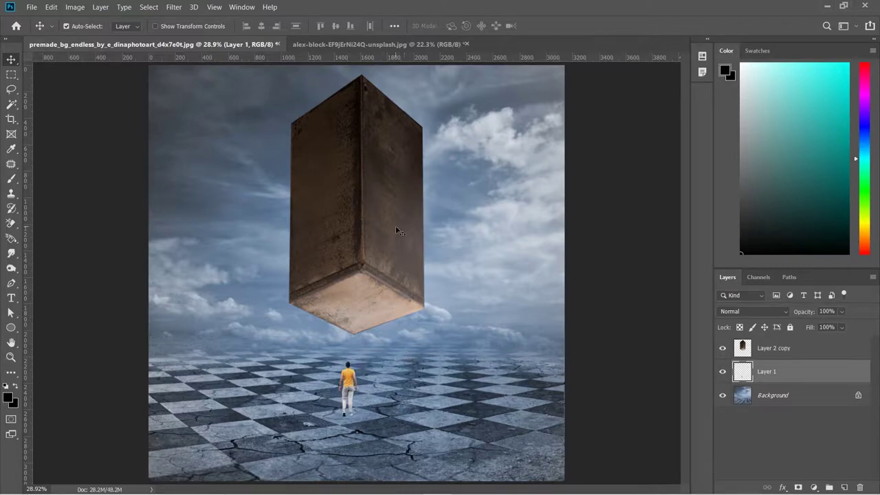
Open the underwater photo, bring it into the composite, and move its layer to the top
click(29, 7)
click(42, 25)
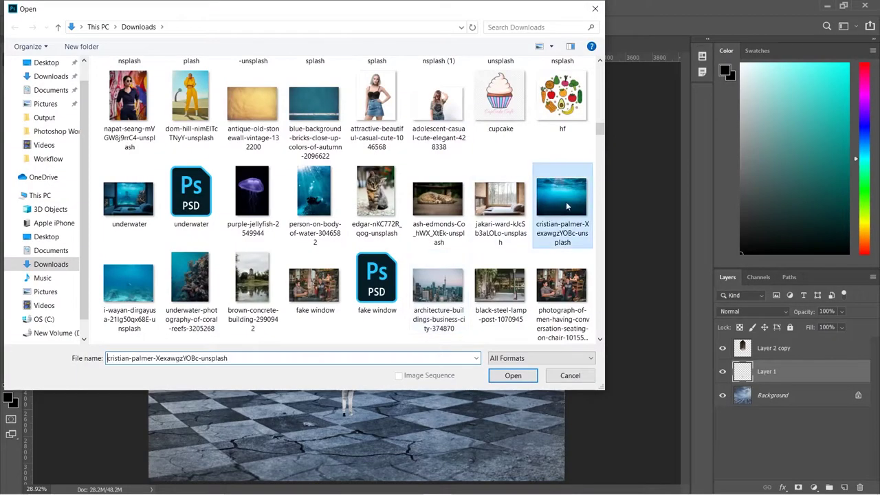
double_click(566, 202)
mouse_move(392, 205)
mouse_down()
mouse_move(368, 158)
mouse_move(385, 165)
mouse_up()
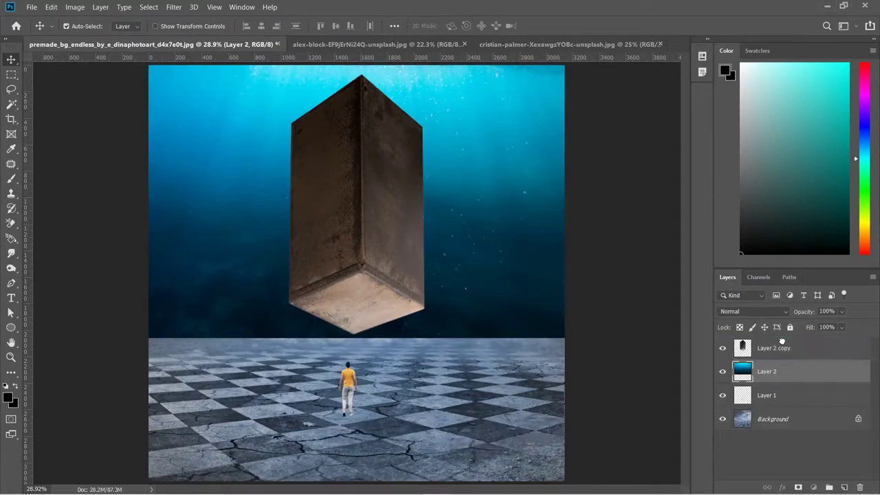
drag(767, 371, 766, 342)
Scale the underwater layer to about 61% and position it over the box area
key(ctrl+t)
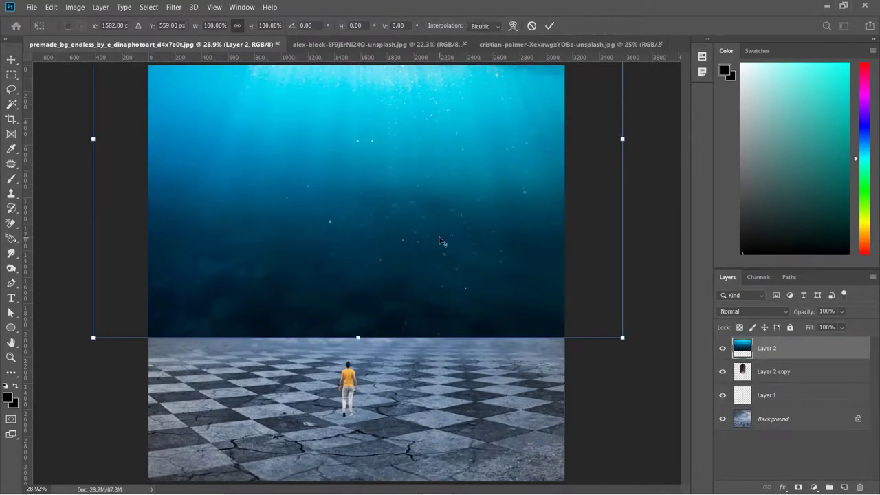
alt+scroll(444, 244, down, 3)
drag(471, 158, 473, 279)
drag(537, 130, 403, 236)
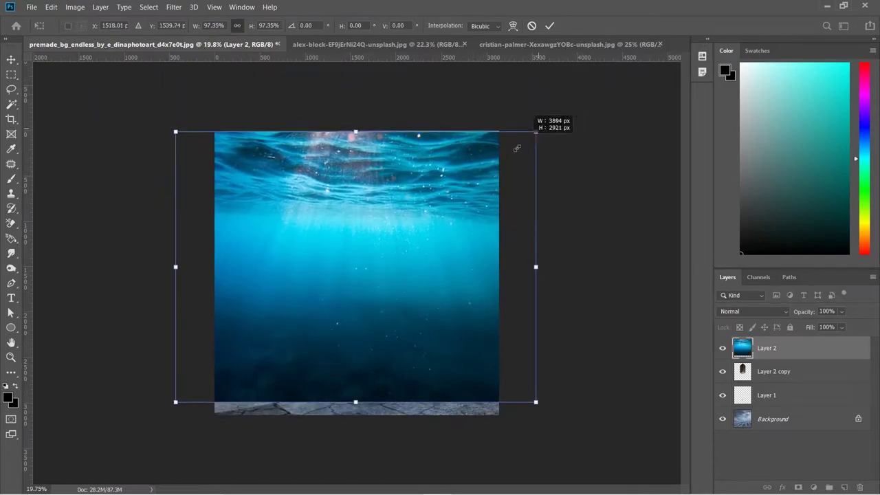
mouse_move(359, 283)
mouse_down()
mouse_move(374, 236)
mouse_move(419, 201)
mouse_up()
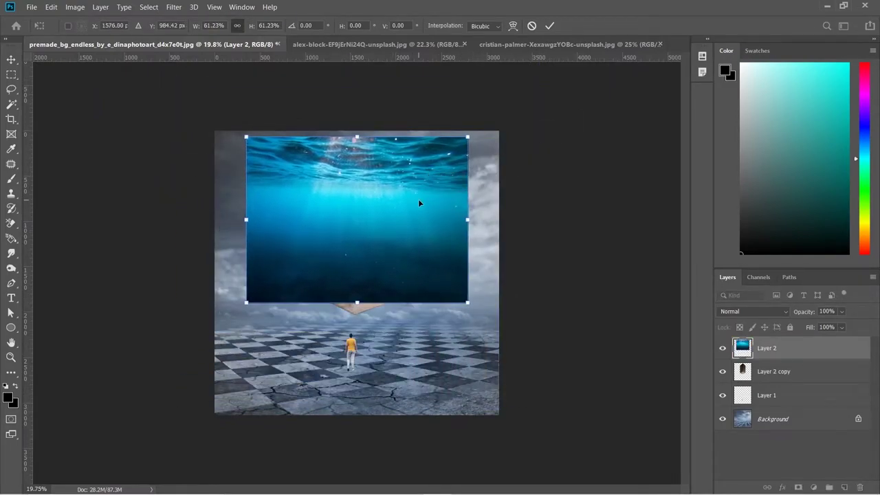
key(Return)
alt+scroll(418, 199, up, 1)
alt+scroll(418, 198, up, 1)
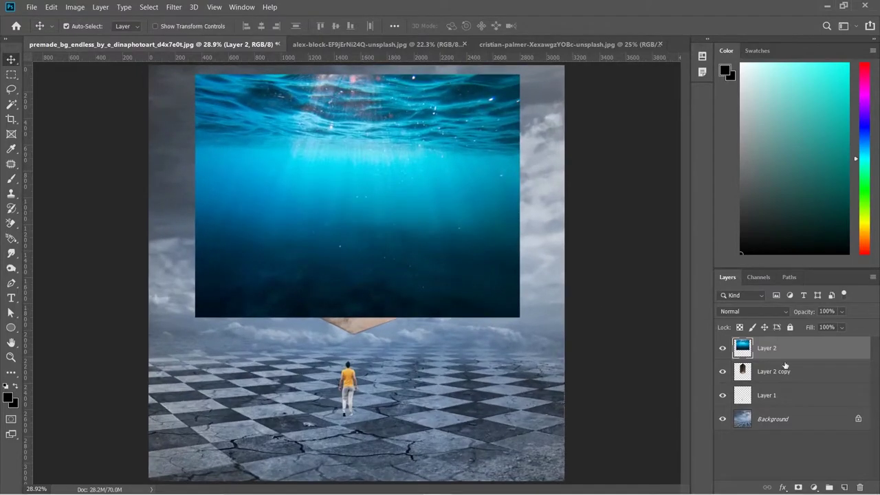
Clip the underwater layer to the box layer and flip it vertically
right_click(784, 354)
click(666, 231)
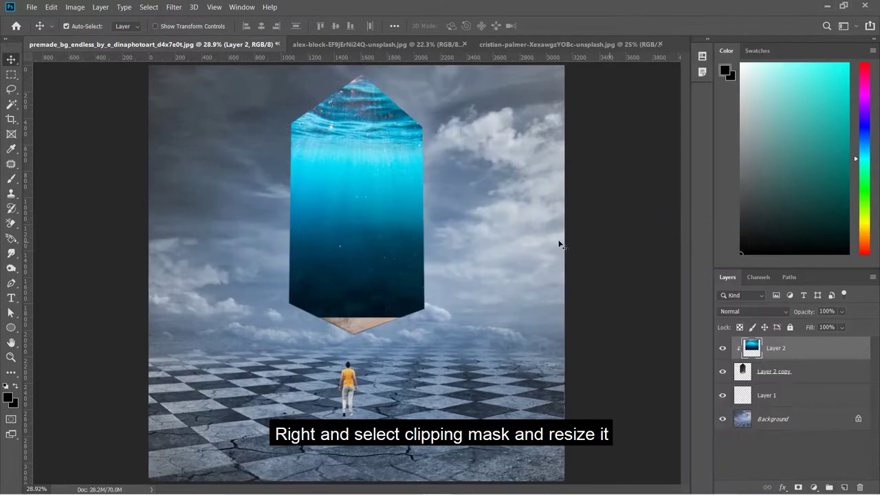
key(ctrl+t)
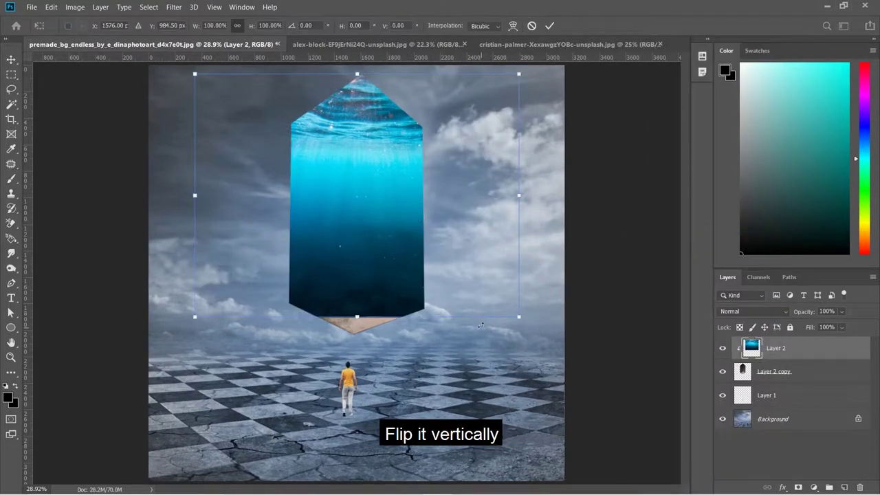
right_click(368, 218)
click(392, 367)
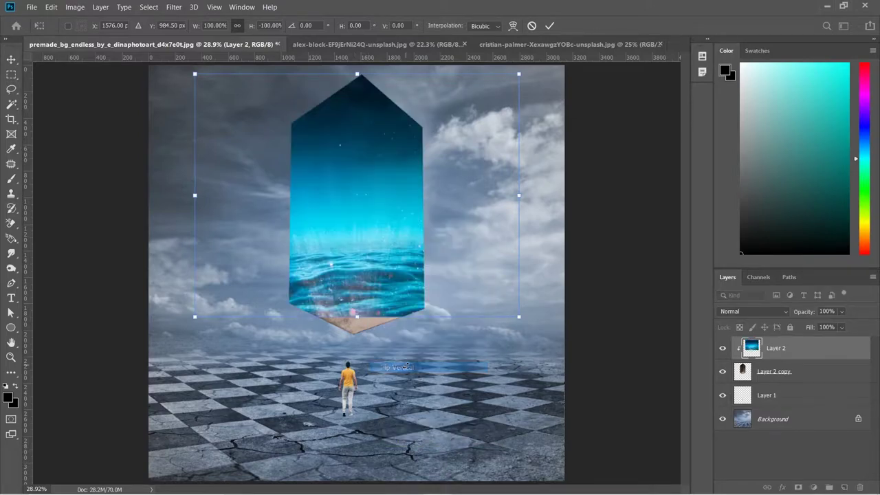
Enlarge, stretch and narrow the water image until it fills the tall box
drag(376, 243, 377, 297)
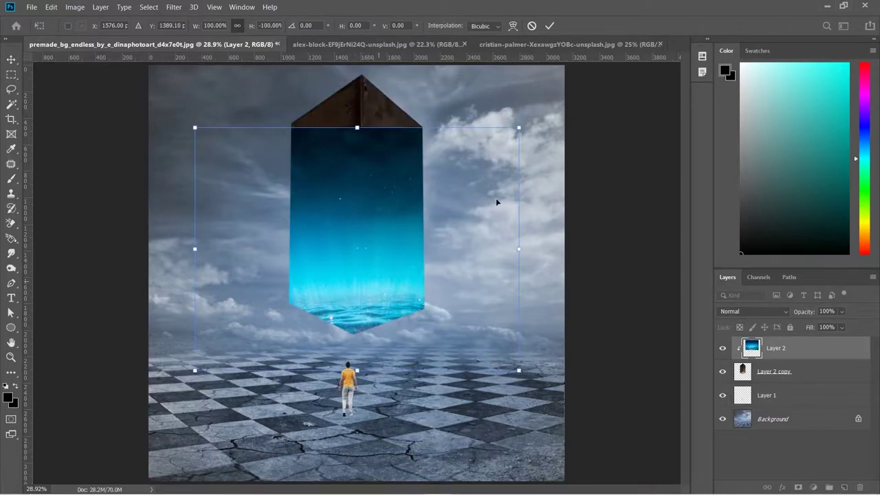
drag(520, 125, 612, 58)
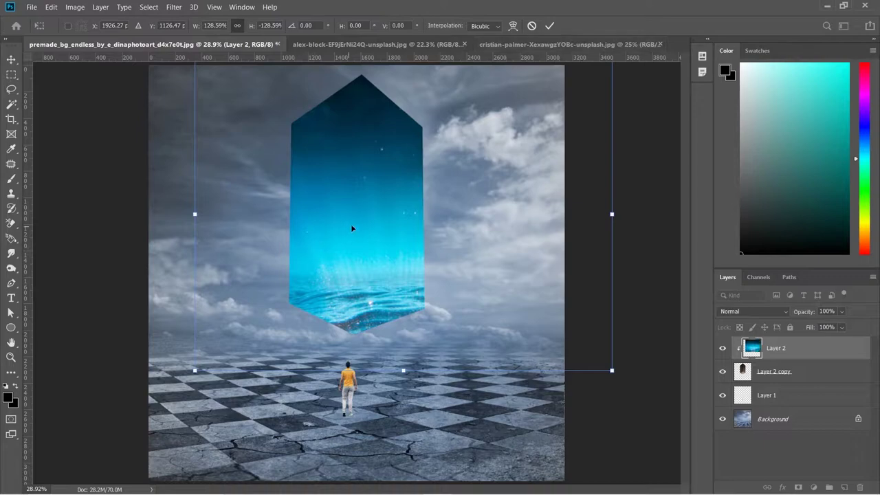
drag(350, 224, 320, 283)
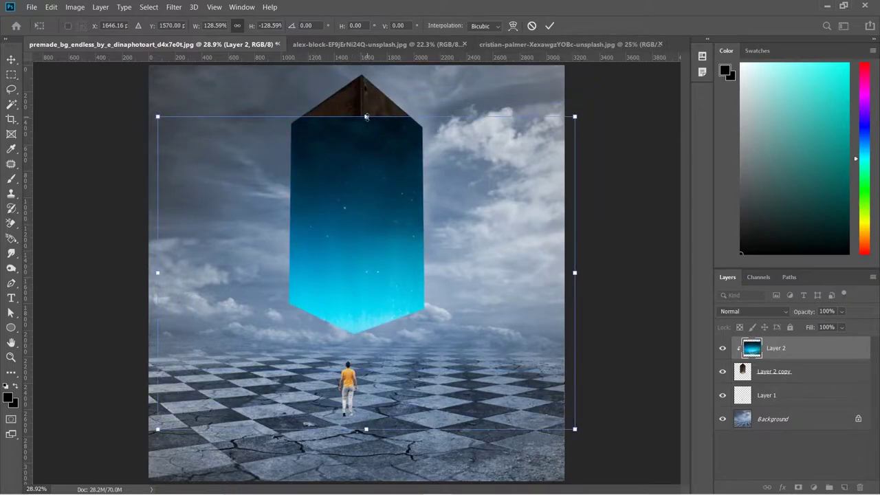
drag(367, 117, 366, 66)
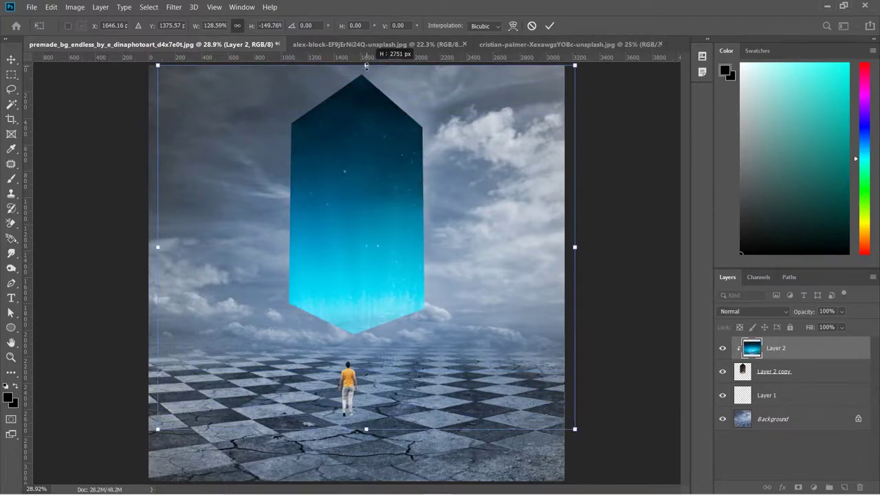
drag(382, 221, 381, 230)
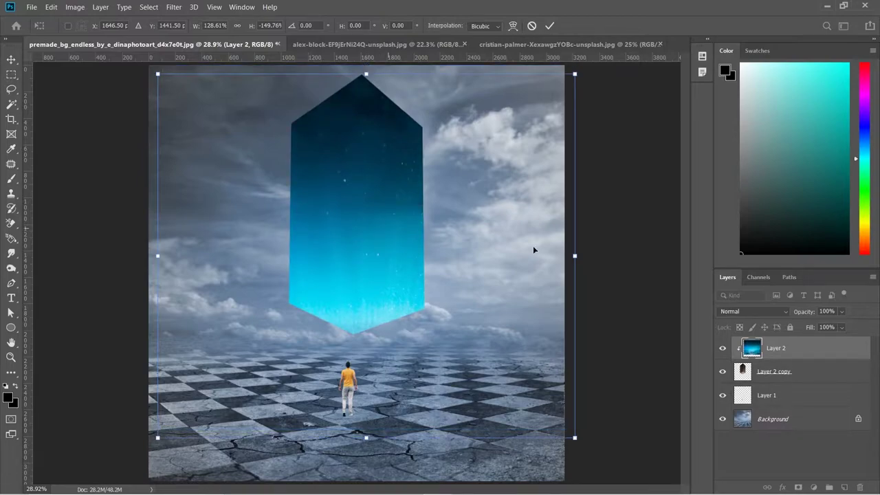
drag(576, 256, 482, 256)
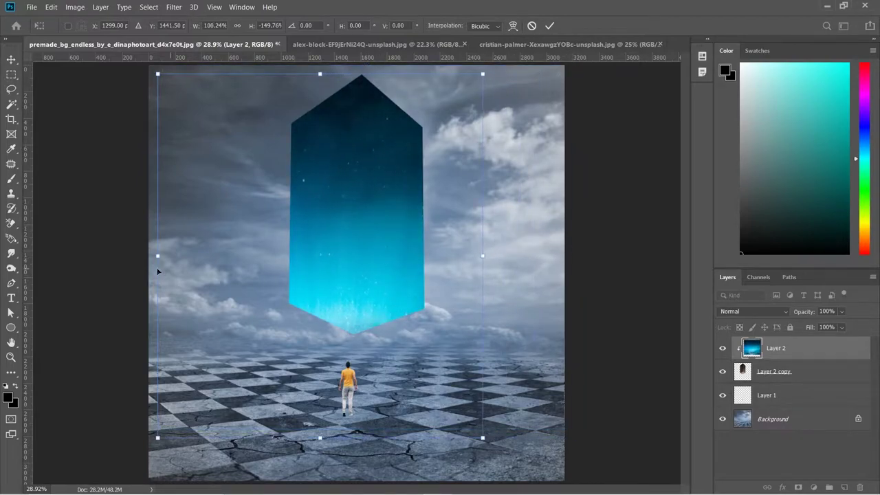
drag(157, 256, 262, 253)
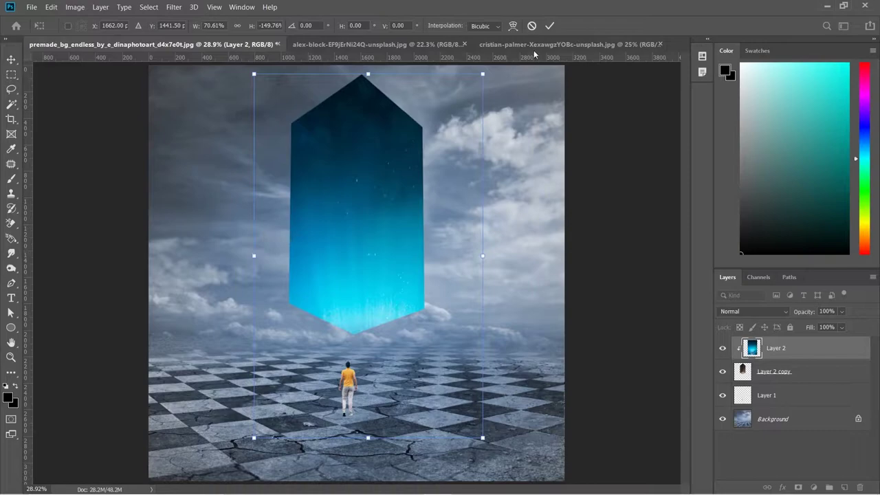
click(550, 26)
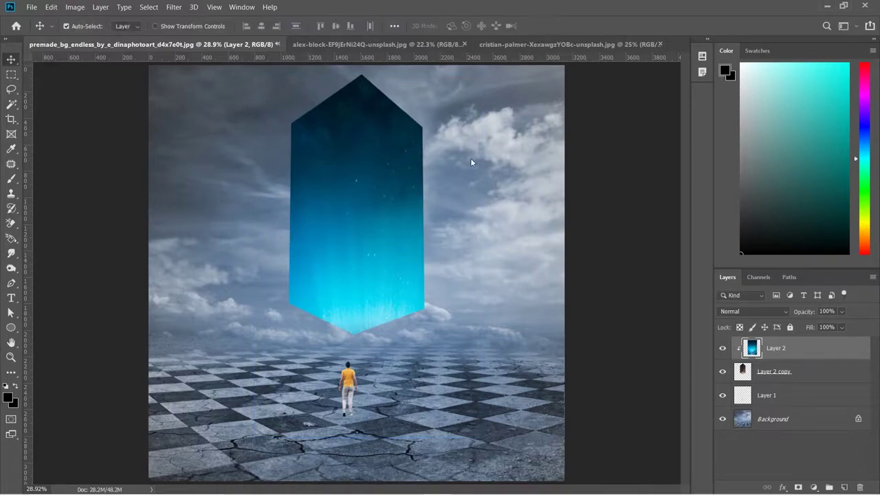
Duplicate the dark block layer to the top of the stack, set to Multiply at 33% opacity
click(816, 374)
key(ctrl+j)
drag(815, 372, 798, 346)
click(748, 312)
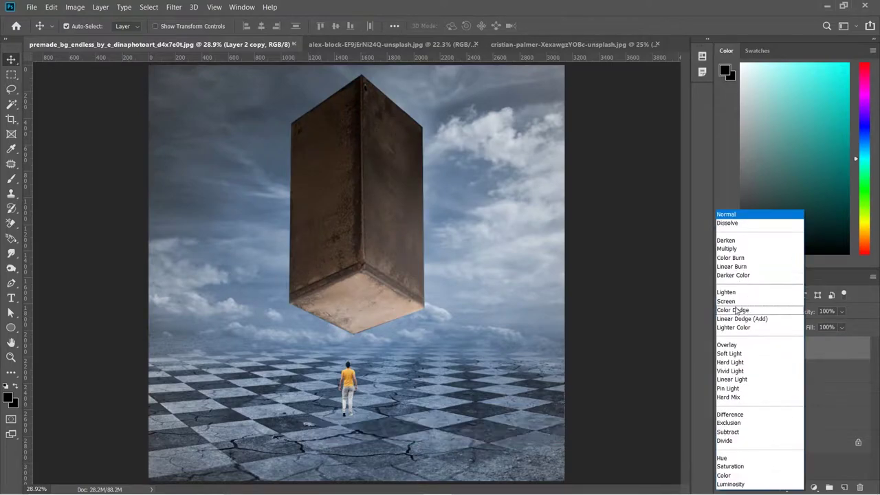
click(734, 249)
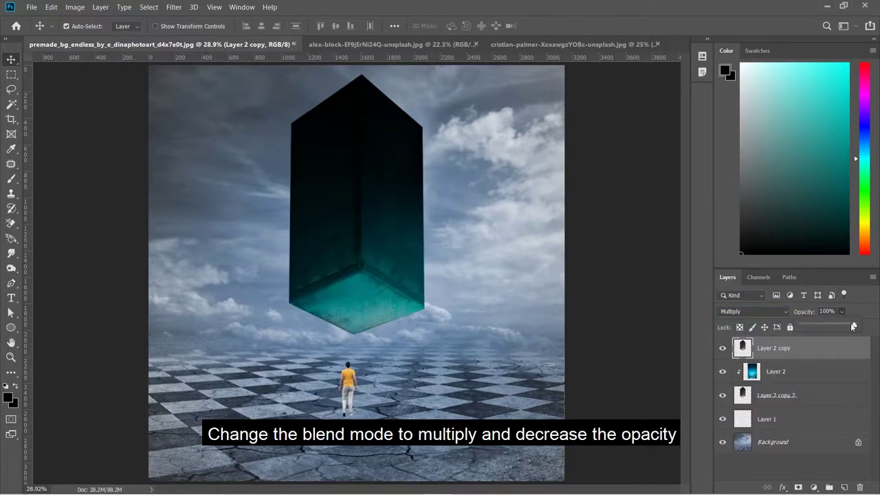
drag(825, 327, 820, 327)
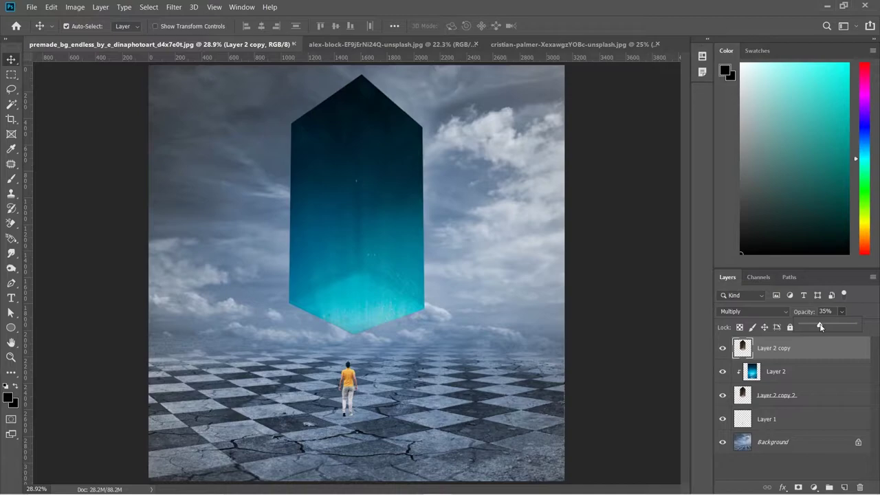
click(857, 303)
Add a layer mask and brush out the shading near the prism's upper right
click(798, 487)
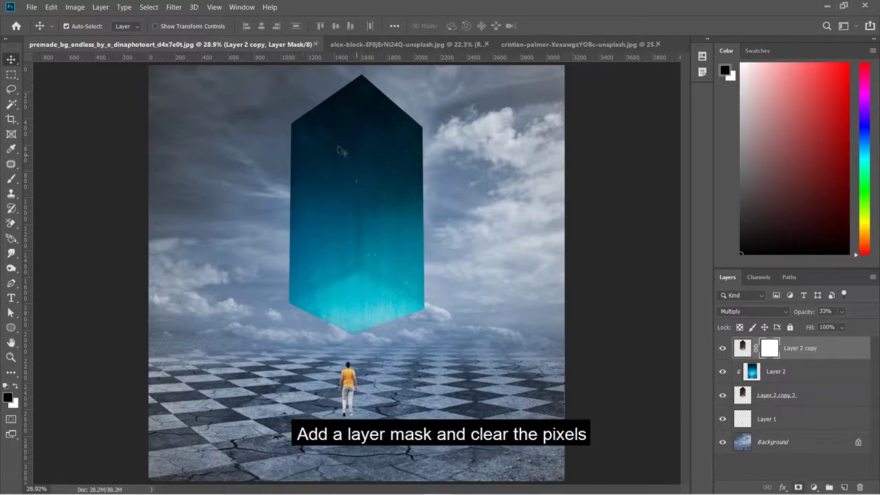
key(b)
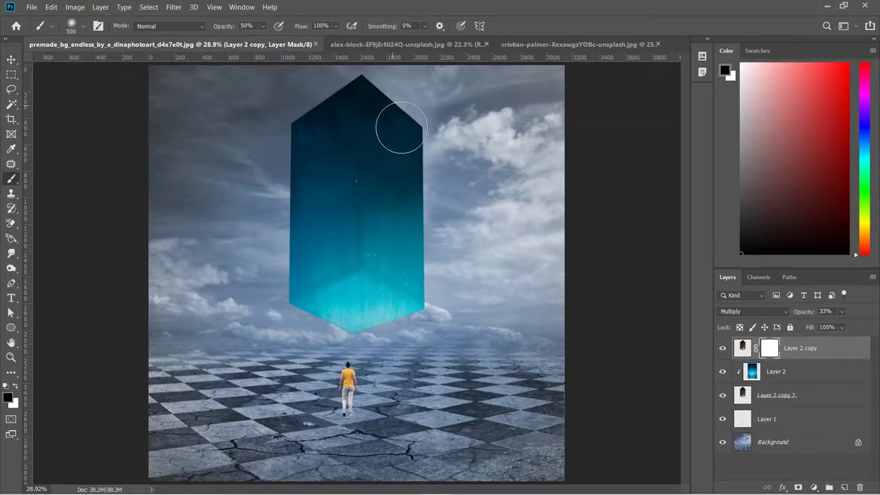
mouse_move(438, 97)
mouse_down()
mouse_move(487, 133)
mouse_move(406, 157)
mouse_move(470, 139)
mouse_up()
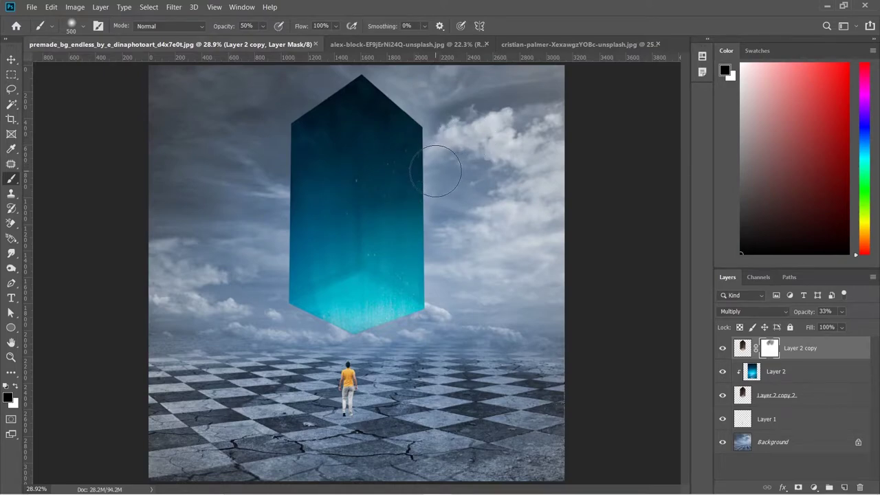
Add a Brightness/Contrast layer above Background with brightness -150 and contrast 30
key(v)
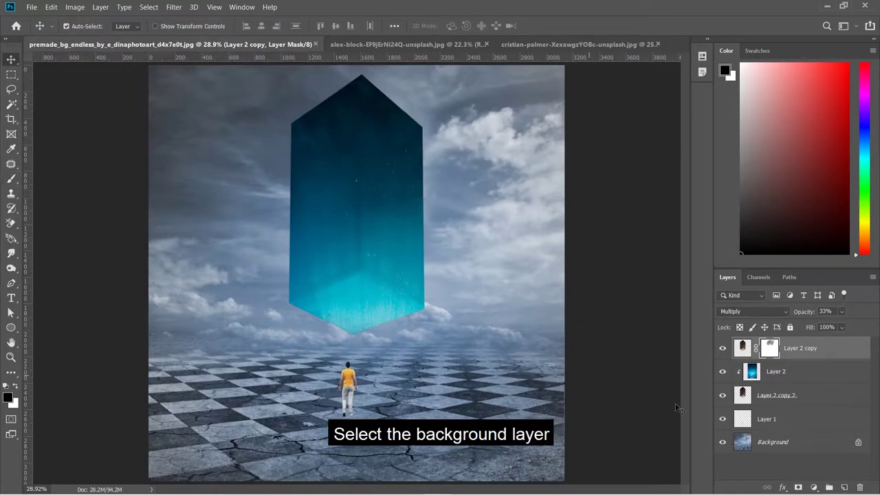
click(773, 443)
click(813, 488)
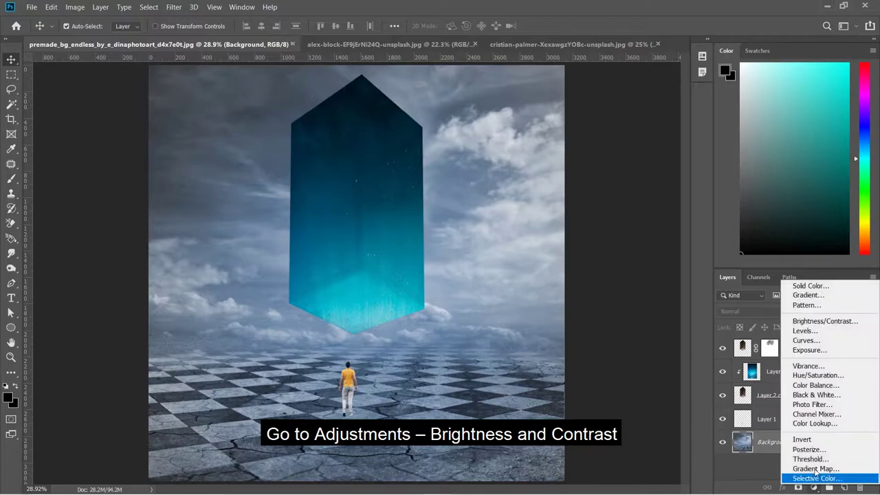
click(825, 321)
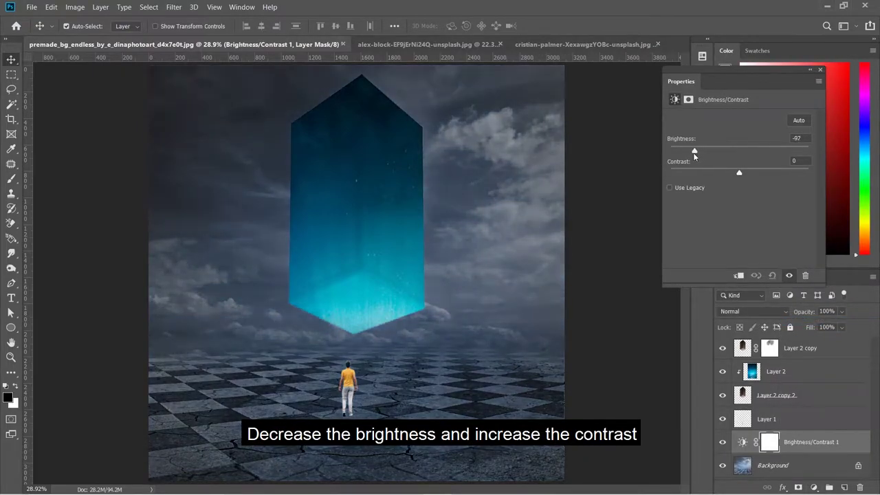
drag(708, 152, 667, 162)
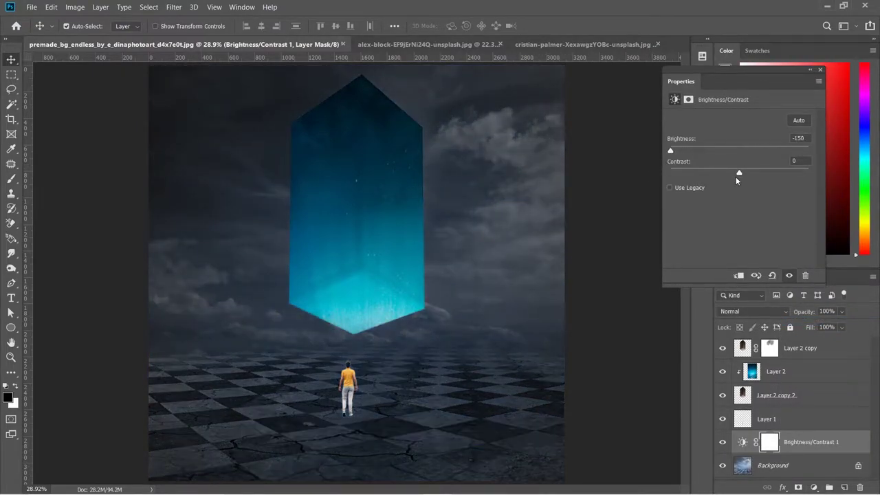
drag(764, 173, 759, 175)
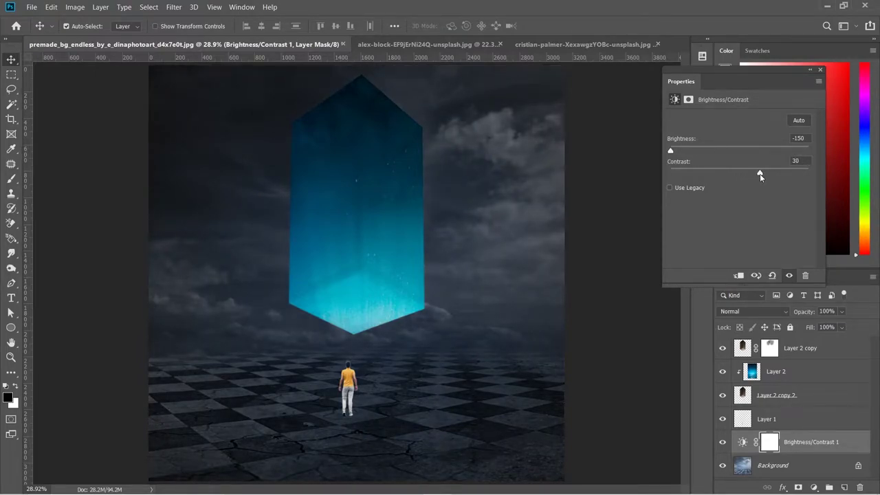
click(820, 70)
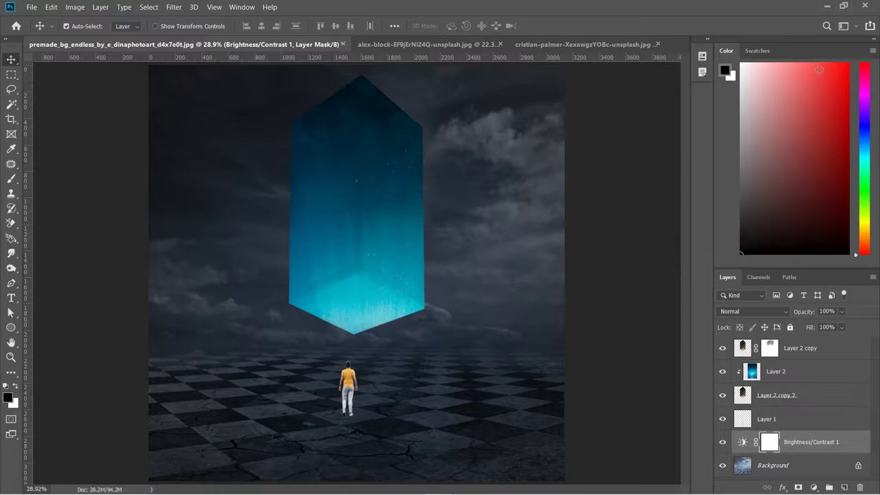
Rename Layer 1 to 'man'
double_click(776, 420)
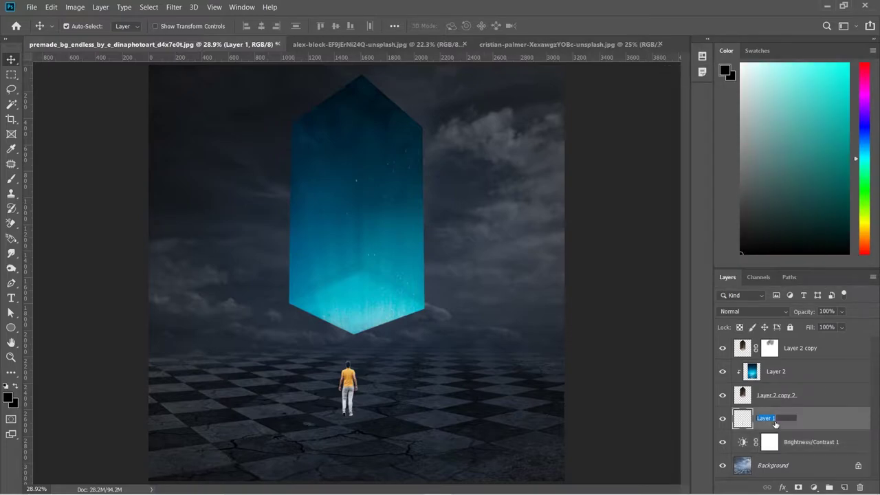
text(man)
key(Return)
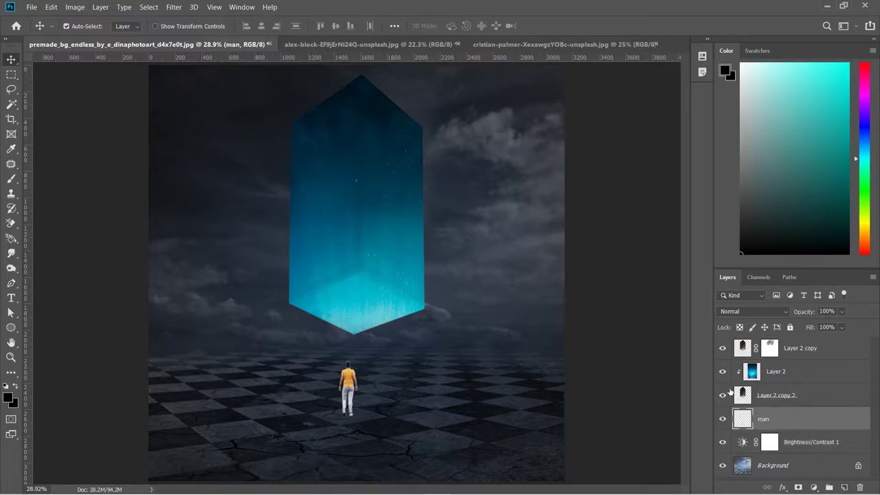
Darken the man with a clipped Brightness/Contrast layer: brightness -150, contrast 72
click(814, 488)
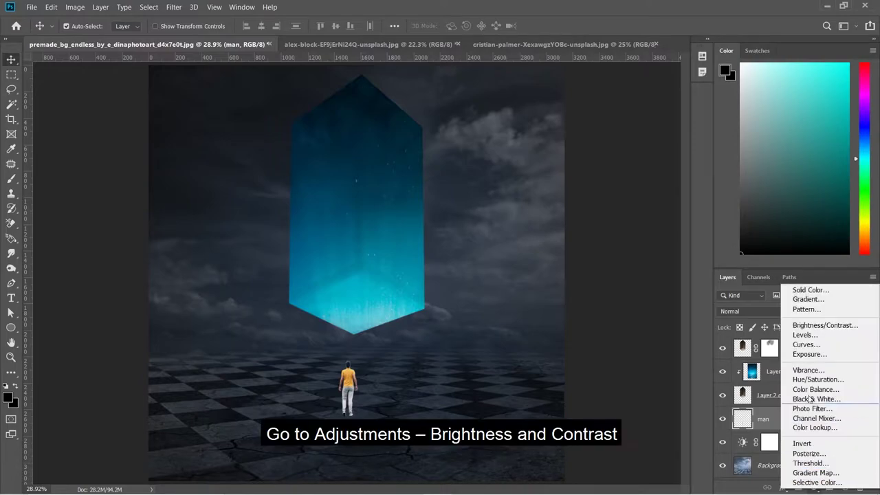
click(808, 324)
click(739, 275)
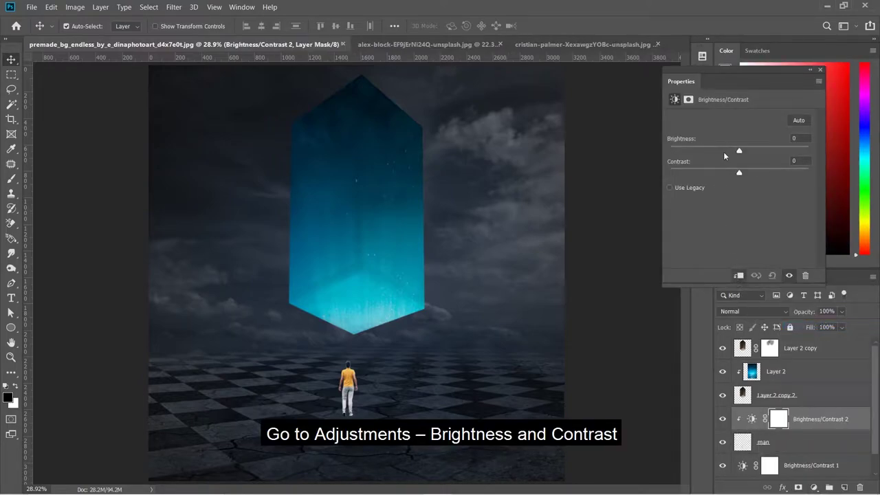
drag(739, 151, 632, 163)
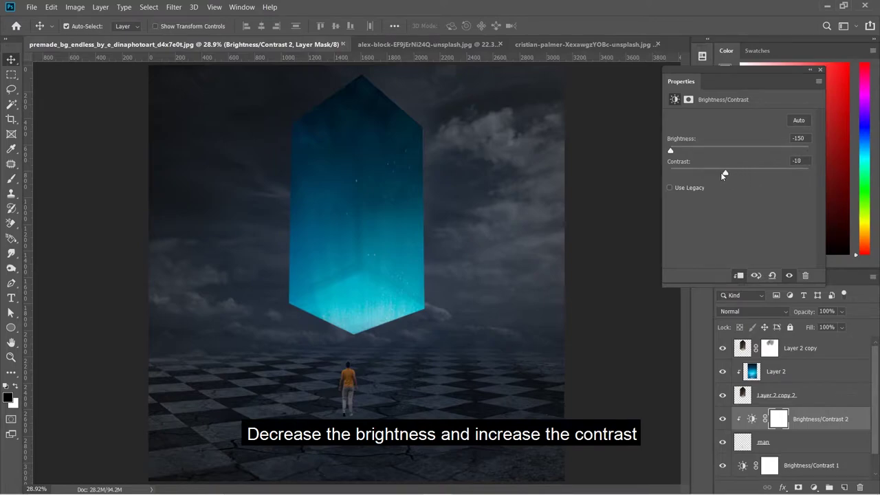
drag(722, 175, 788, 176)
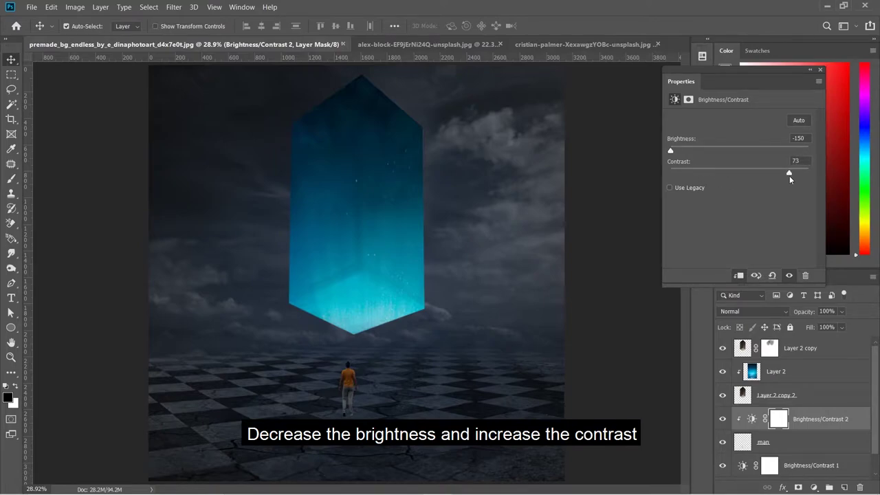
click(819, 70)
Colorize the man with a clipped Hue/Saturation layer: hue 188, saturation 30, lightness -49
click(814, 487)
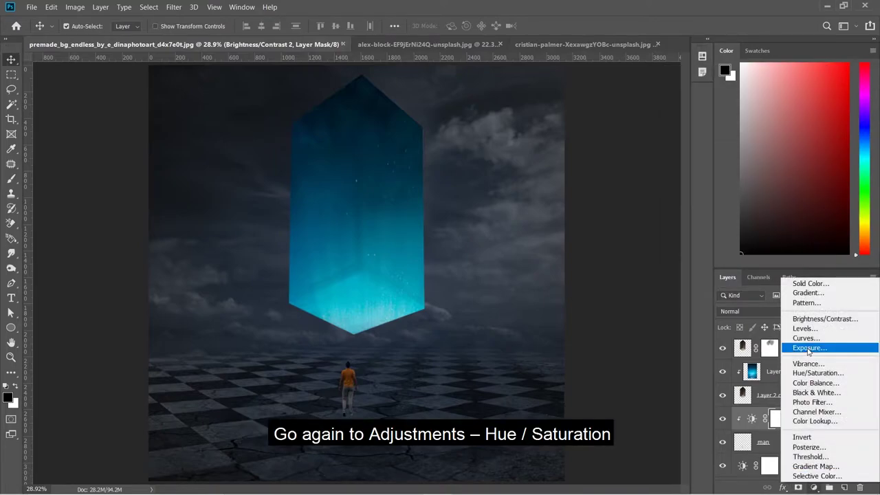
click(818, 373)
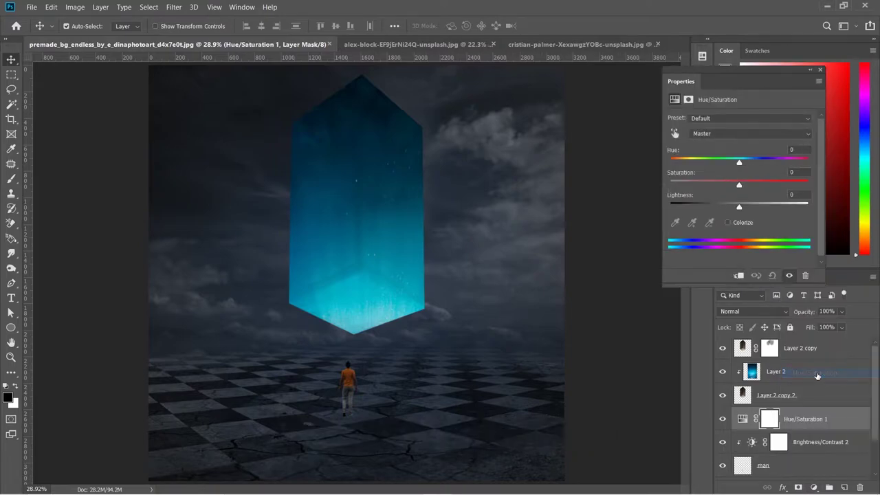
click(728, 222)
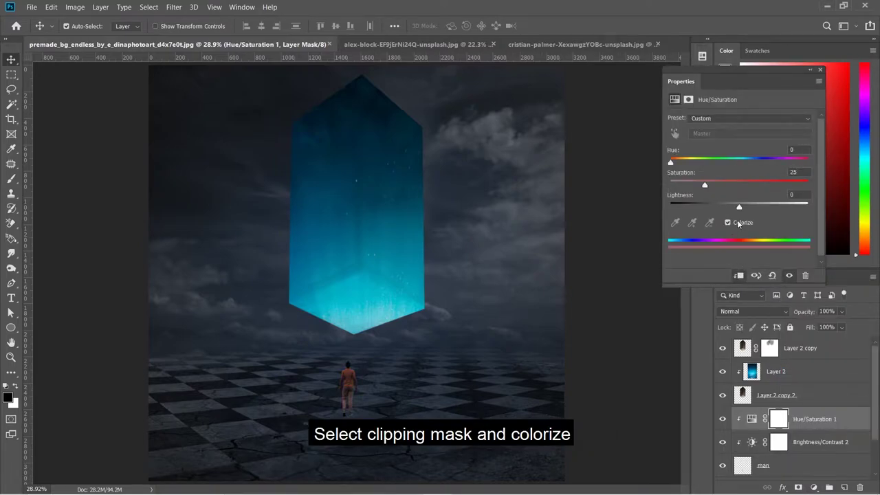
mouse_move(671, 162)
mouse_down()
mouse_move(742, 165)
mouse_move(713, 186)
mouse_move(726, 209)
mouse_move(706, 211)
mouse_up()
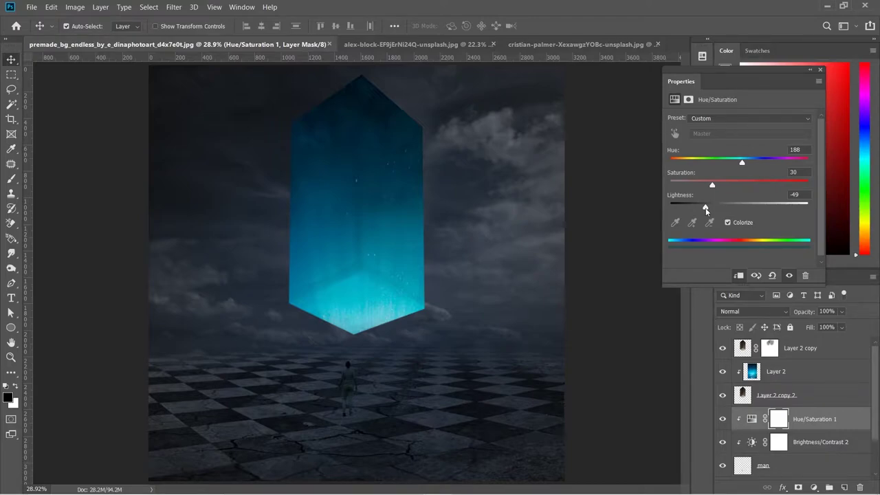
Add a new empty layer, Layer 3, beneath the man layer
click(821, 70)
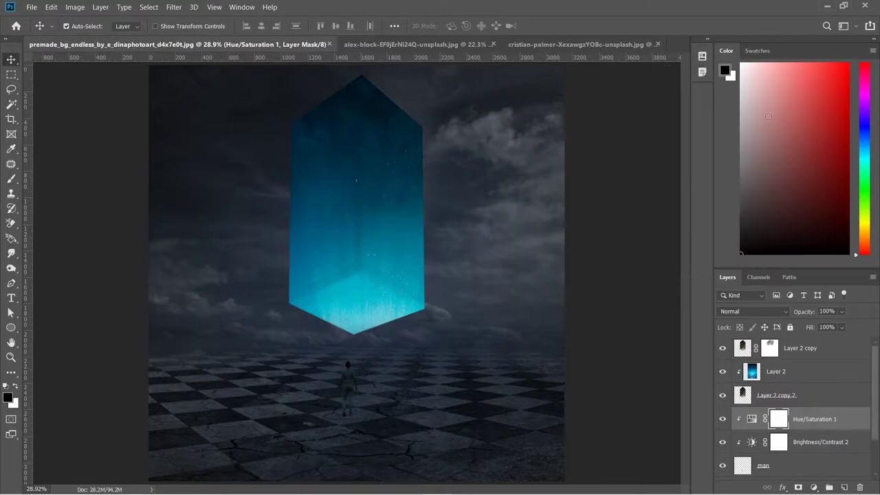
scroll(782, 421, down, 1)
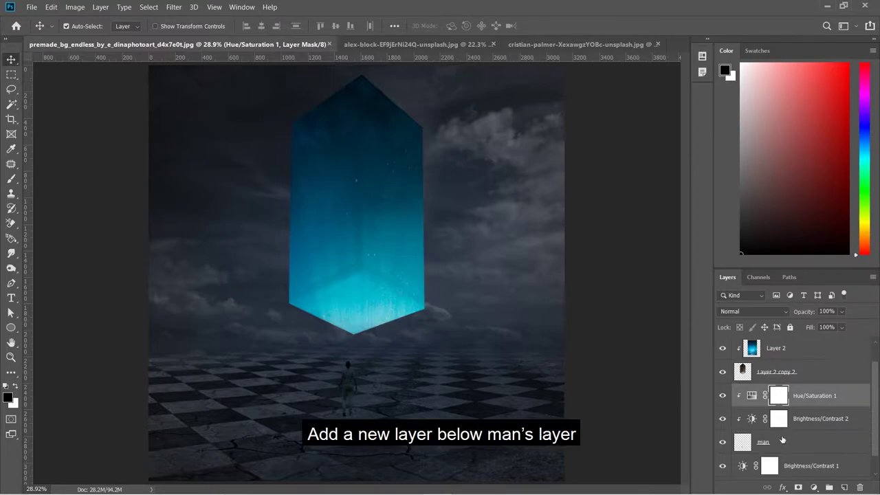
click(786, 442)
ctrl+click(844, 487)
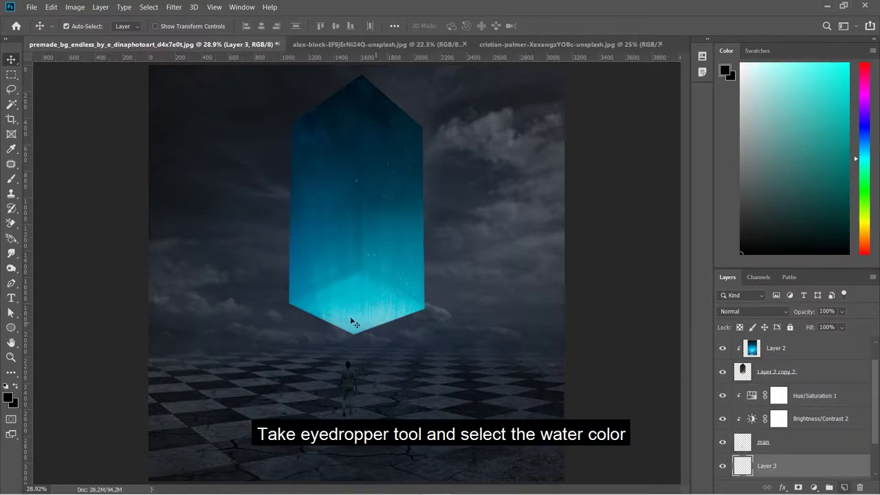
Paint a soft glow in the prism's cyan around the man with a roughly 1200 px brush
key(b)
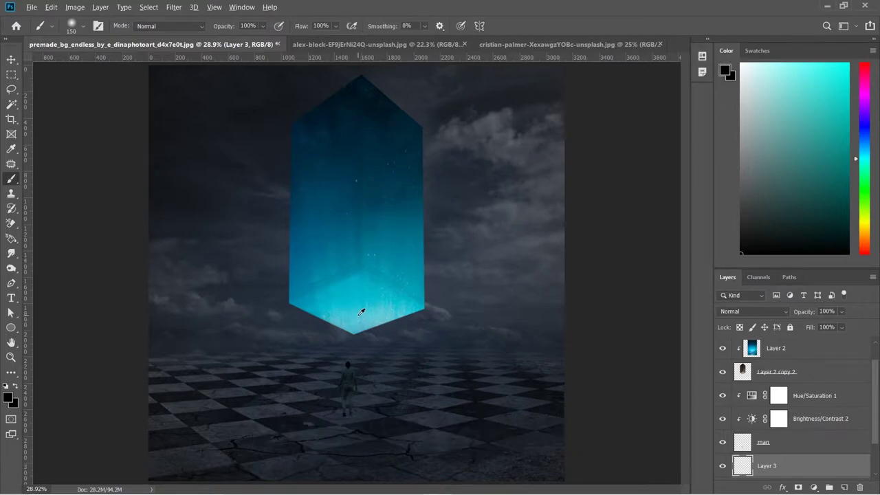
alt+click(358, 314)
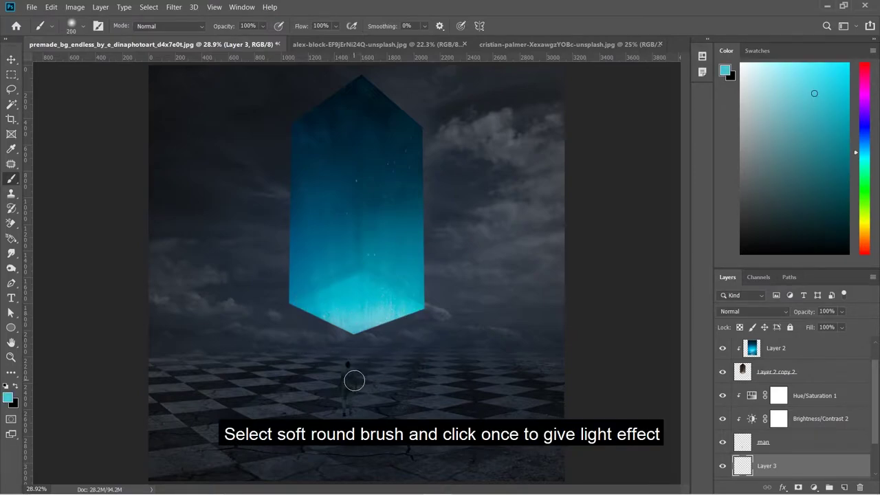
key(bracketright)
key(bracketright)
key(bracketright)
key(bracketright)
key(bracketright)
key(bracketright)
key(bracketright)
key(bracketright)
key(bracketright)
key(bracketright)
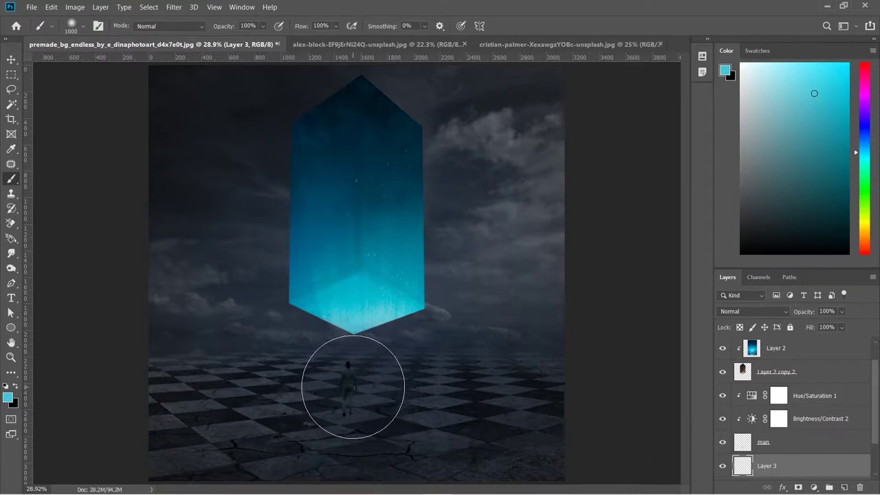
key(bracketright)
key(bracketright)
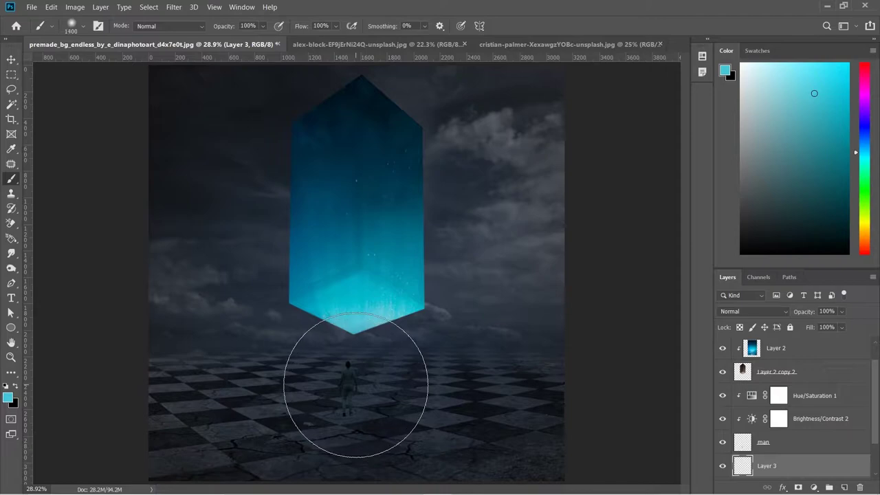
key(bracketright)
key(bracketleft)
click(354, 390)
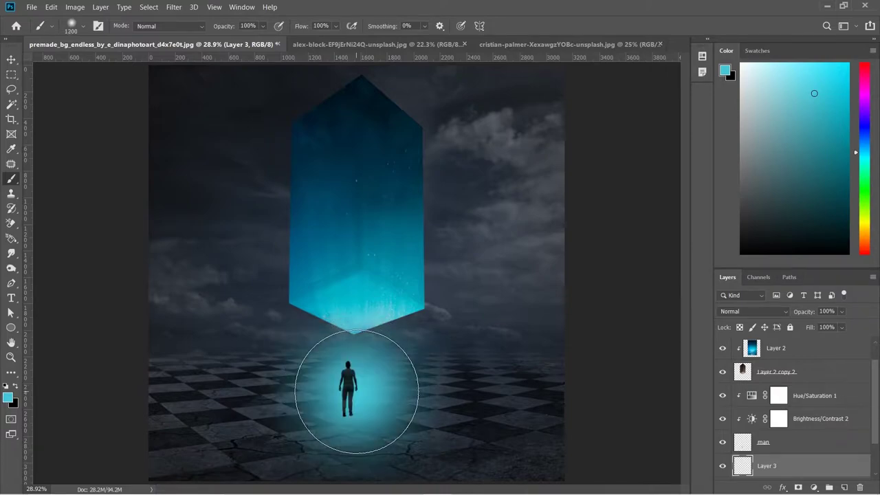
Transform the cyan glow to be flatter and wider, sitting up under the man
key(v)
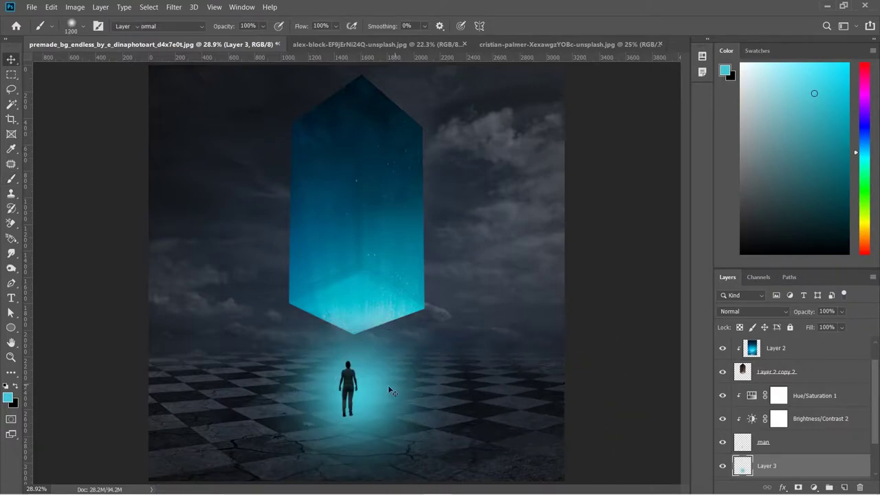
key(ctrl+t)
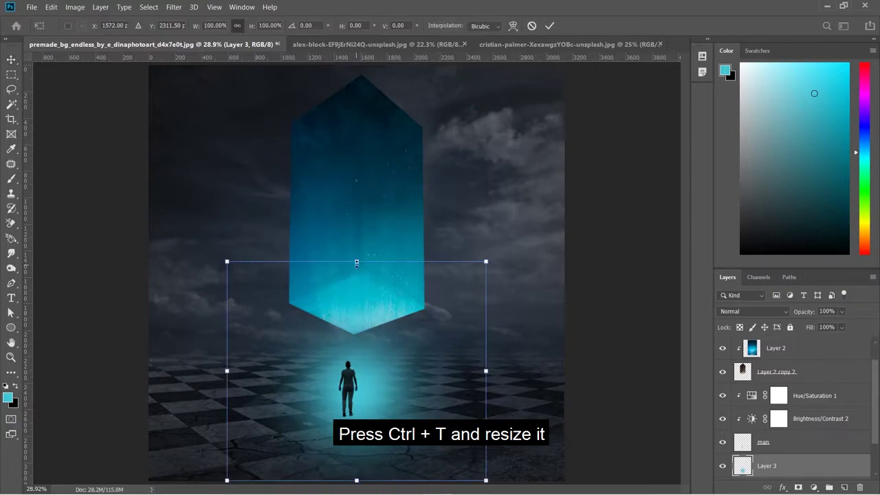
drag(356, 259, 354, 338)
drag(385, 443, 385, 395)
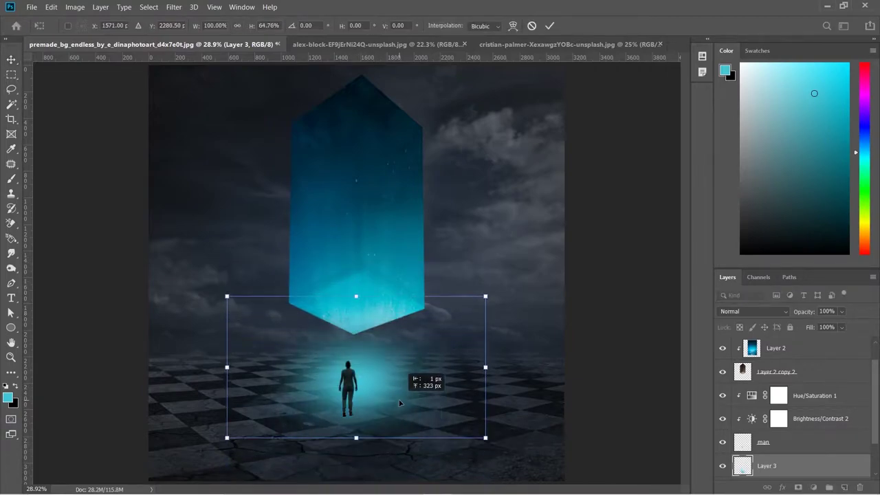
drag(358, 437, 357, 469)
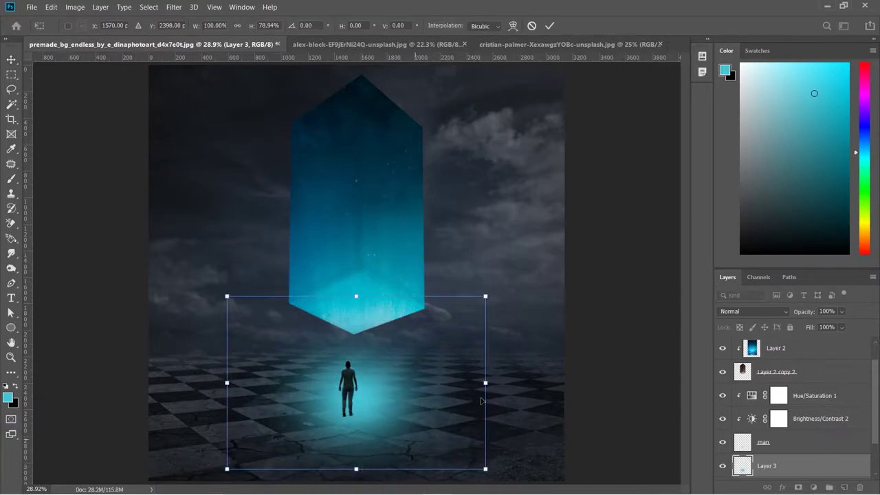
drag(486, 383, 548, 385)
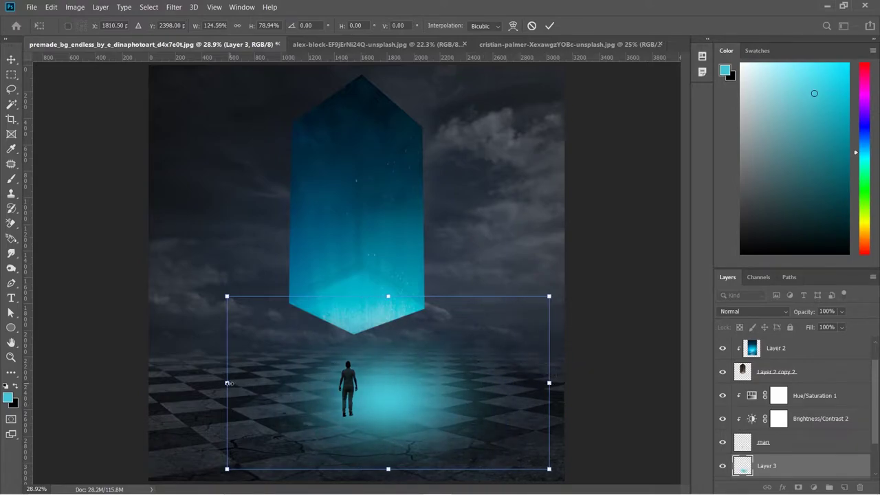
drag(227, 382, 149, 383)
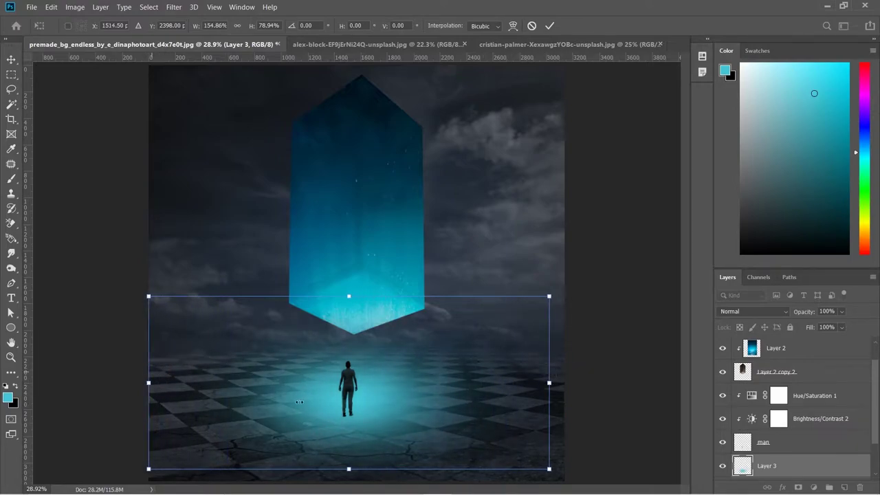
drag(393, 405, 392, 404)
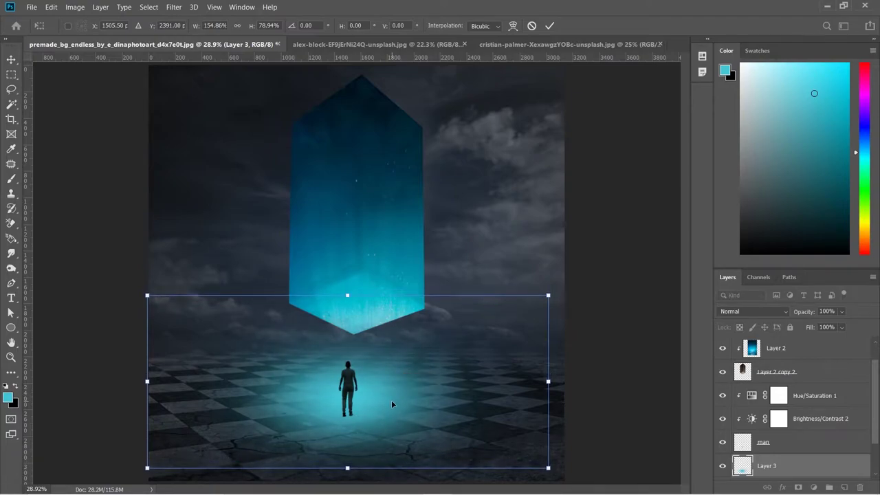
key(Return)
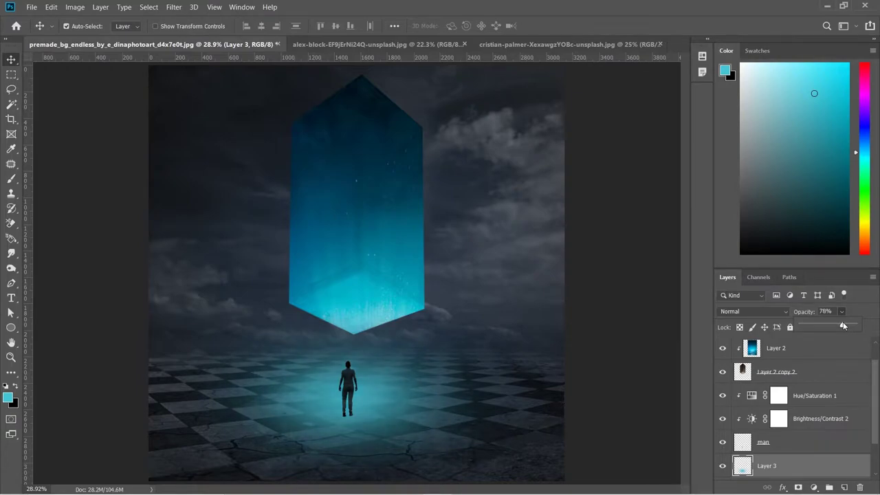
Set the glow layer's opacity to 90%
drag(843, 326, 849, 327)
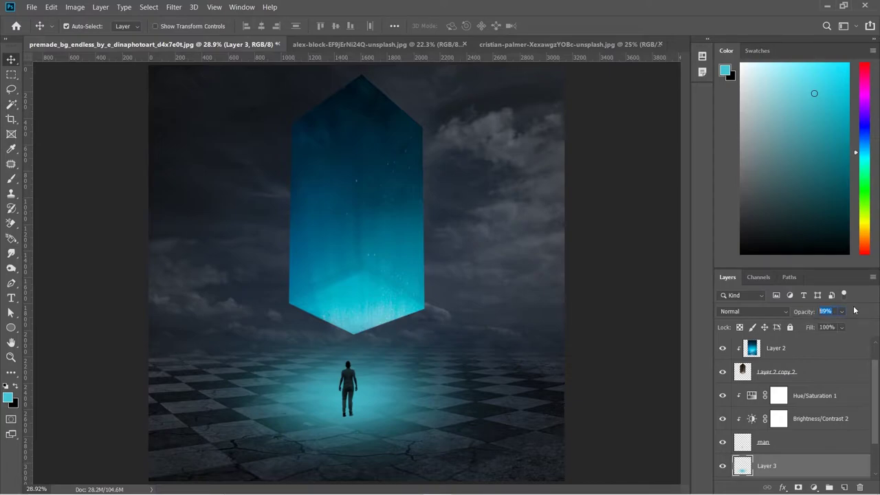
text(90)
click(794, 451)
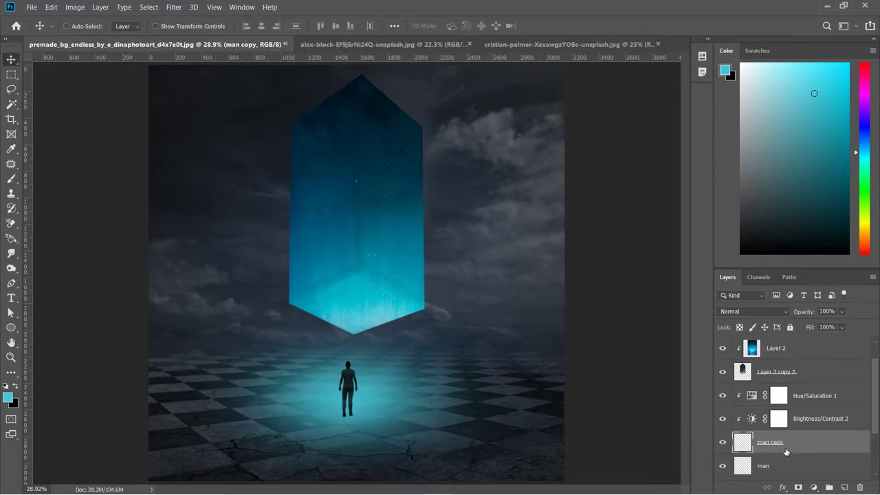
Duplicate the man layer, then select and deselect the original man's pixels
key(ctrl+j)
click(783, 447)
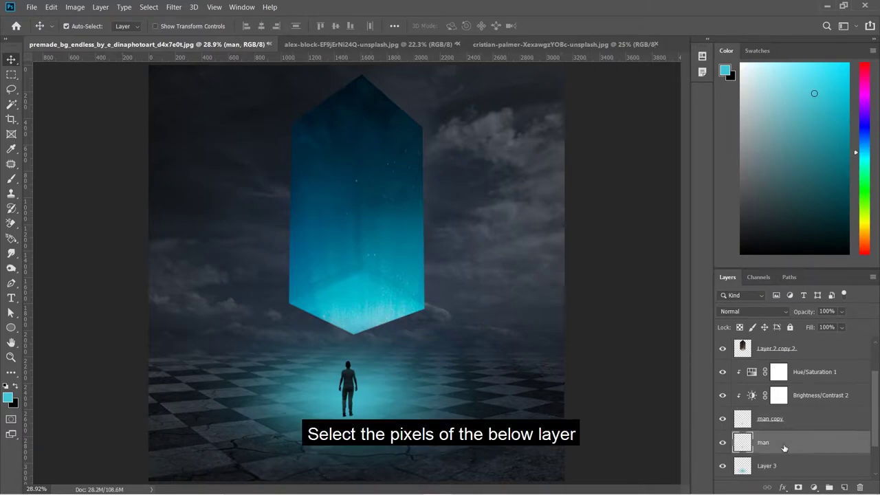
right_click(742, 442)
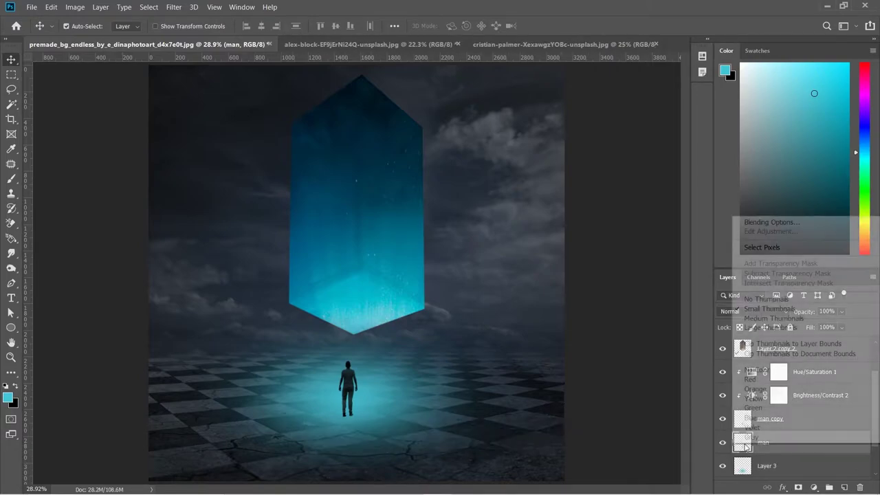
click(777, 248)
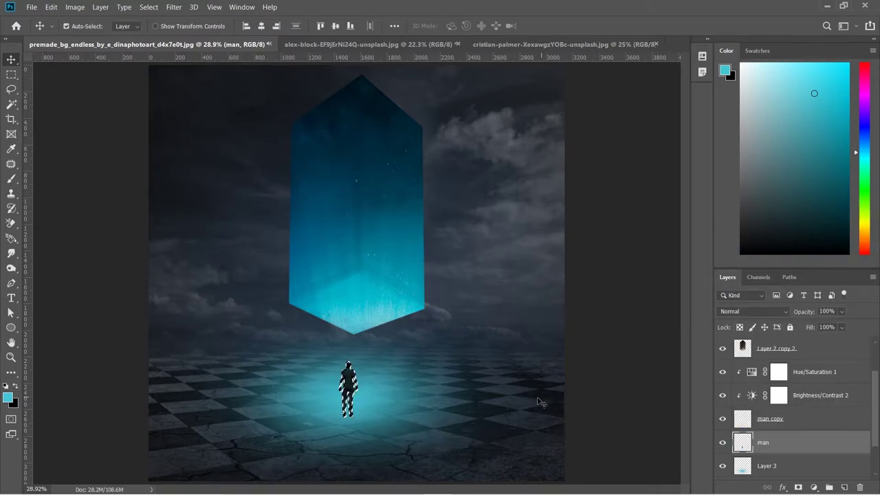
click(148, 7)
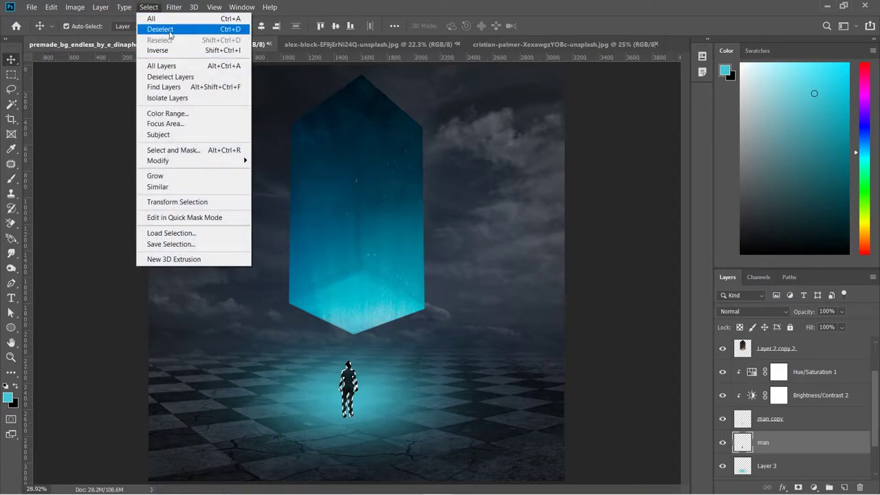
click(162, 29)
Flip the original man vertically below his feet and widen its base with perspective
key(ctrl+t)
right_click(347, 390)
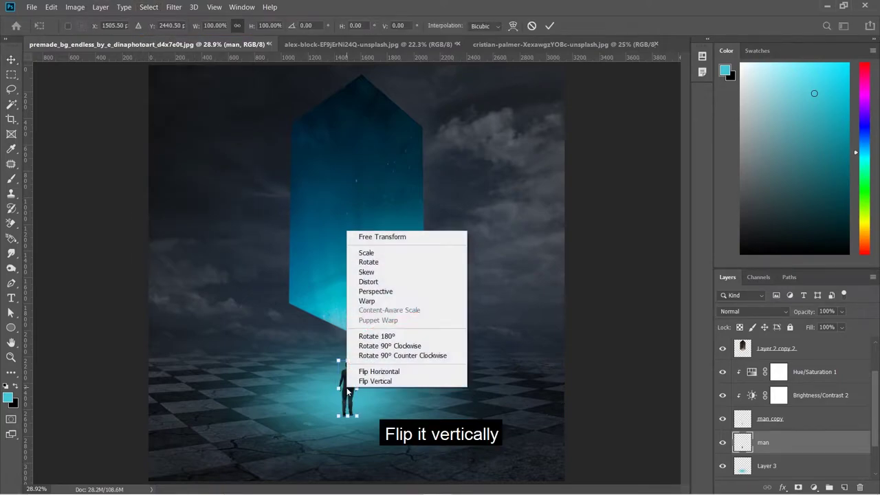
click(358, 385)
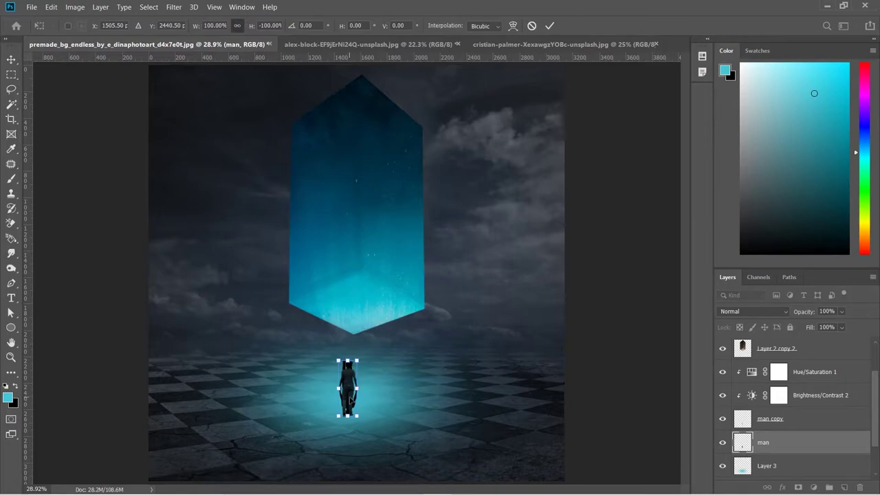
drag(350, 401, 348, 447)
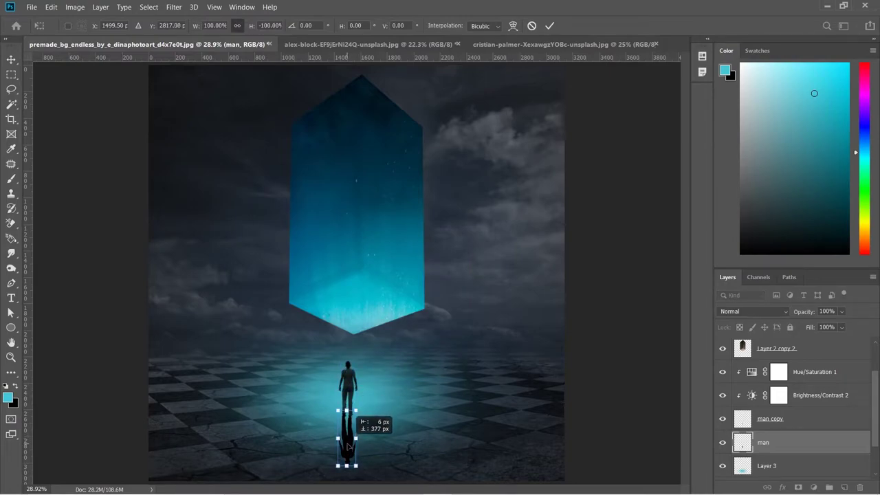
right_click(348, 447)
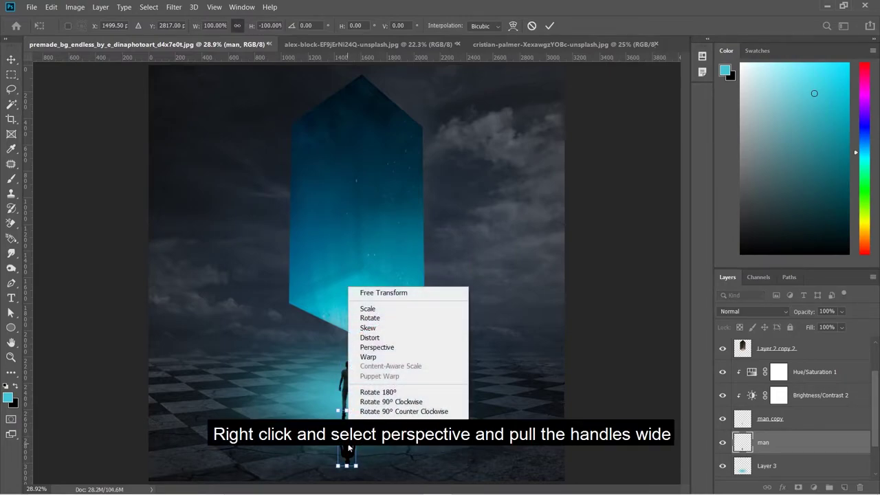
click(377, 347)
drag(356, 466, 362, 467)
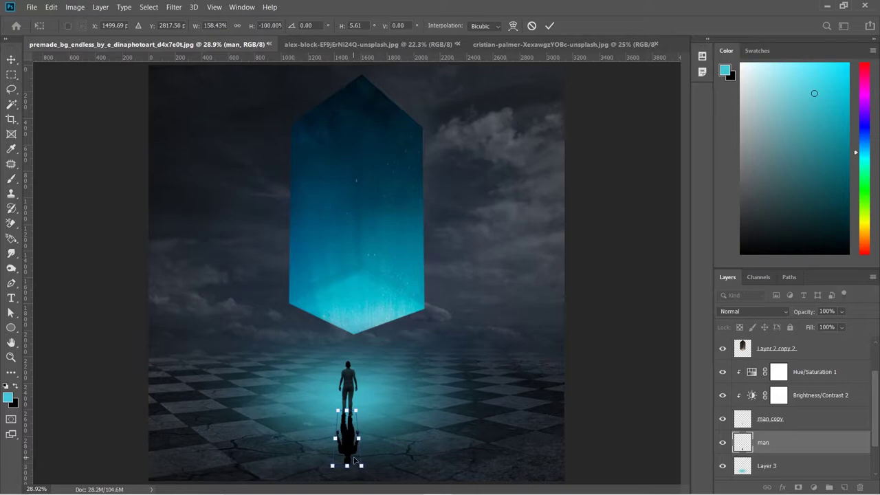
key(Return)
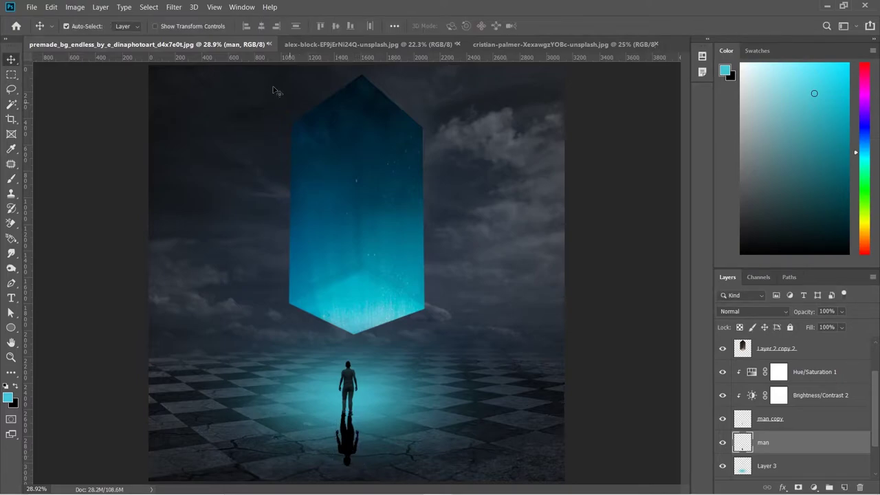
Apply a 10-pixel Gaussian blur to the reflection
click(173, 7)
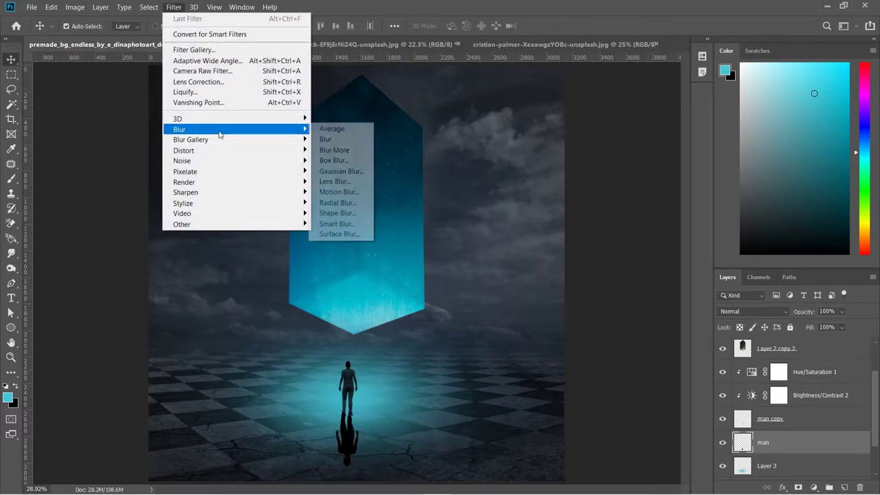
click(332, 170)
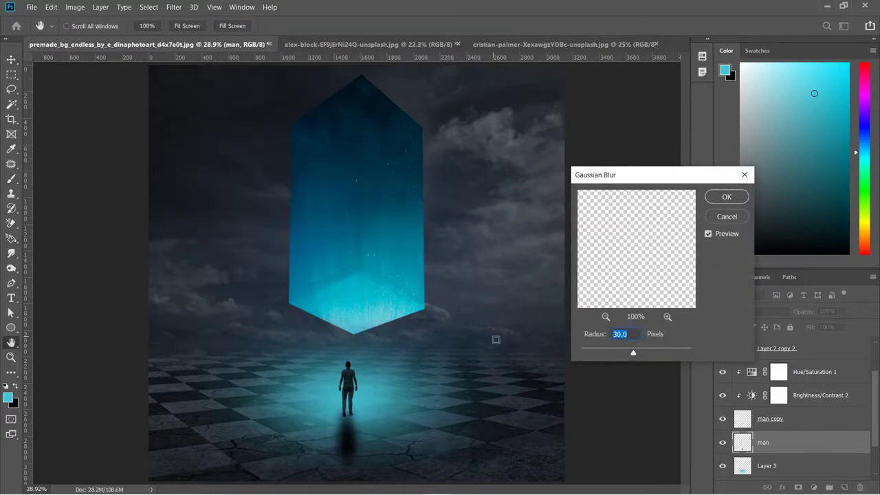
text(10)
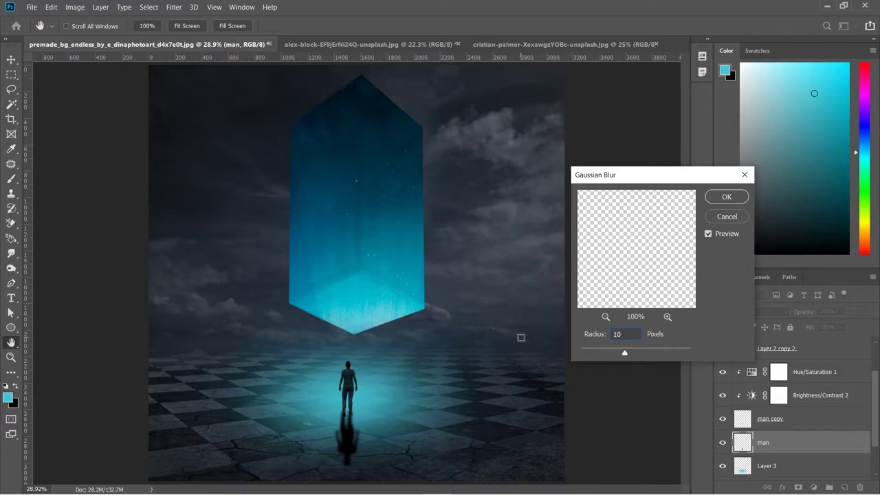
click(726, 197)
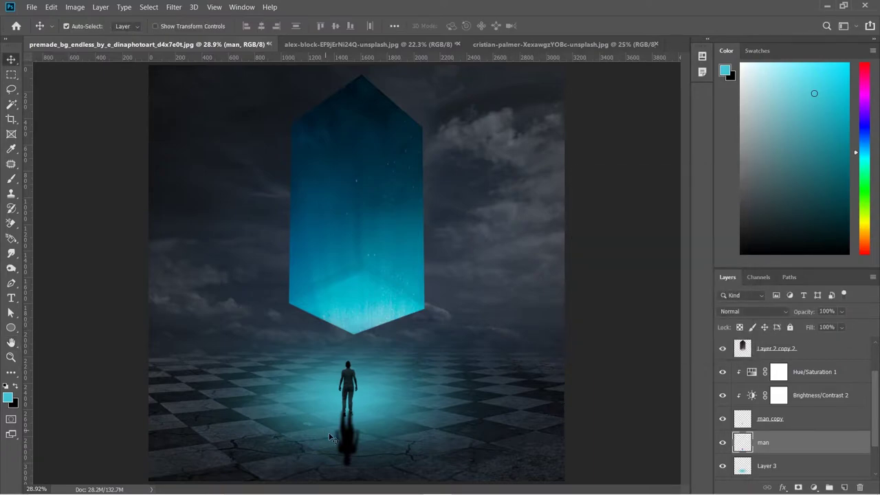
Nudge the reflection closer under the man's feet and set its opacity to 90%
drag(349, 446, 351, 447)
click(828, 312)
text(90)
Reshape Layer 3's glow to about 79% height and 119% width, centred under the man
key(alt+bracketleft)
key(ctrl+t)
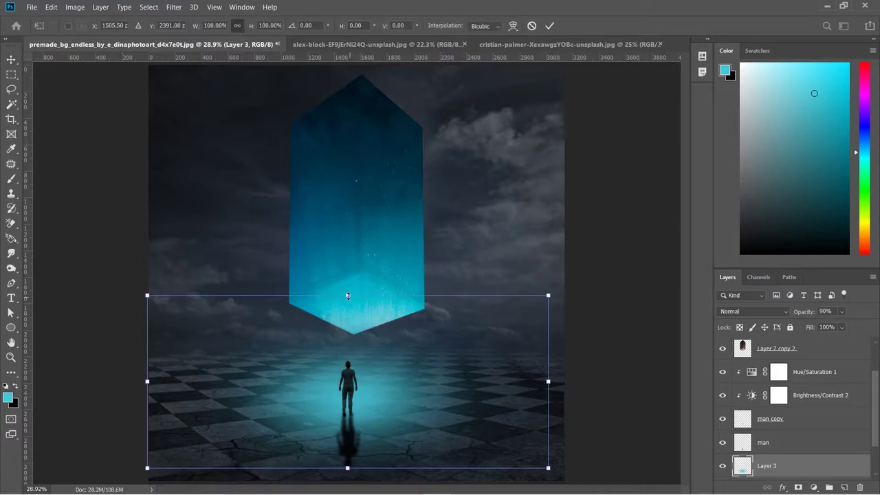
drag(348, 295, 349, 330)
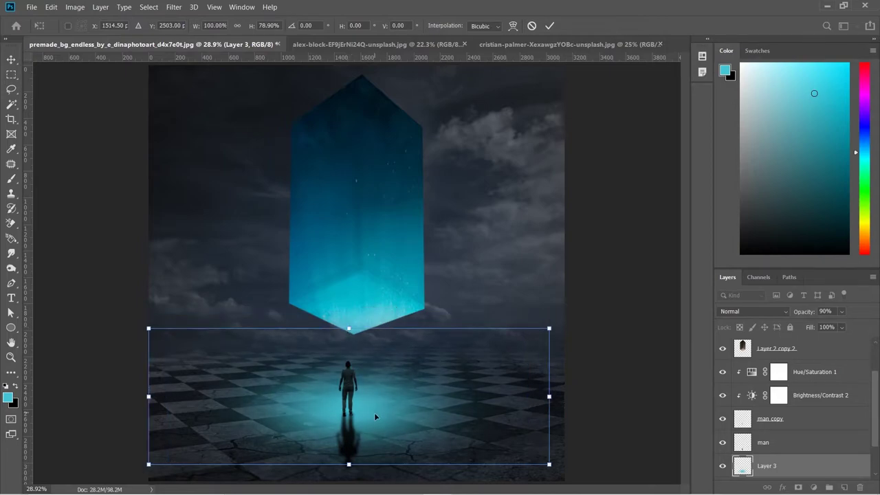
drag(374, 416, 383, 410)
key(Down)
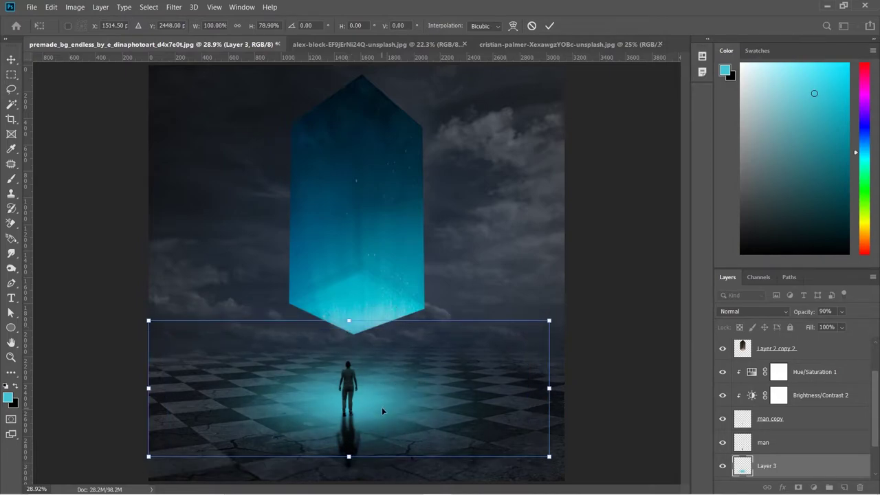
key(Down)
key(Down)
key(Down)
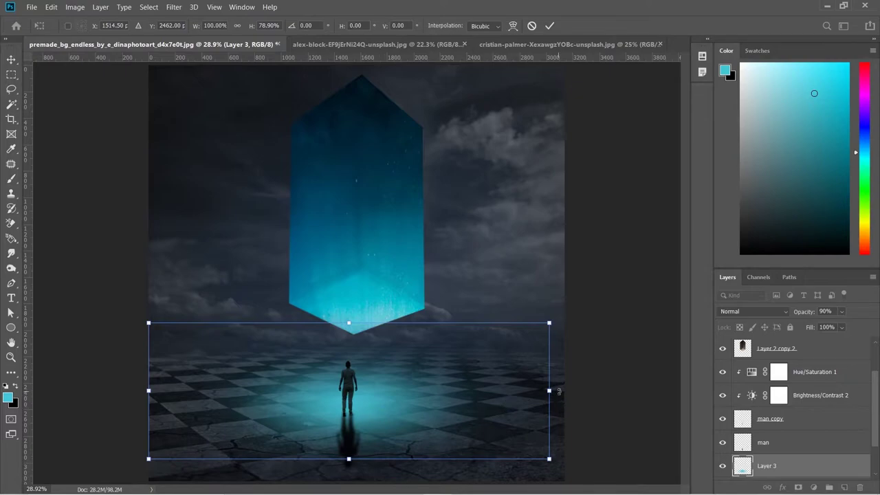
drag(549, 390, 582, 390)
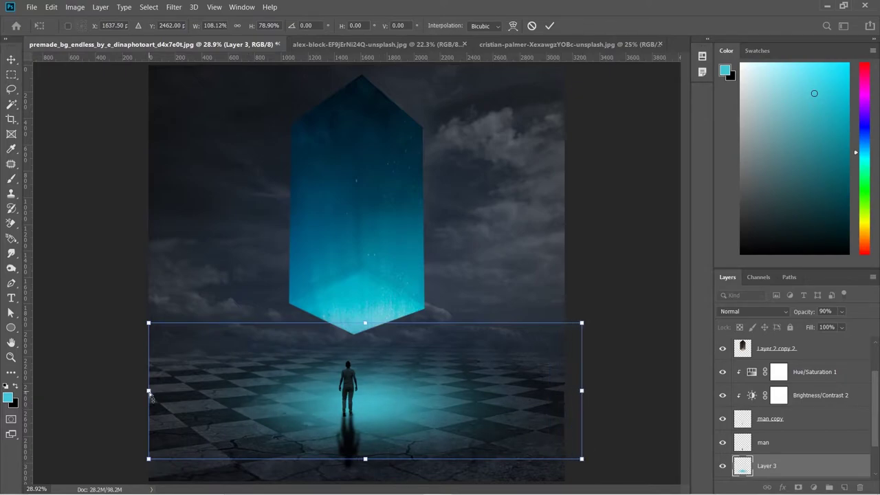
drag(149, 391, 106, 391)
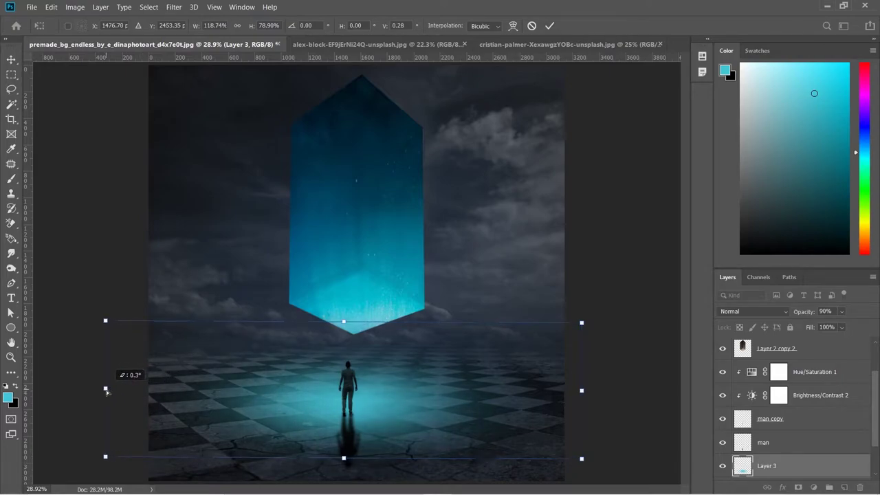
key(Return)
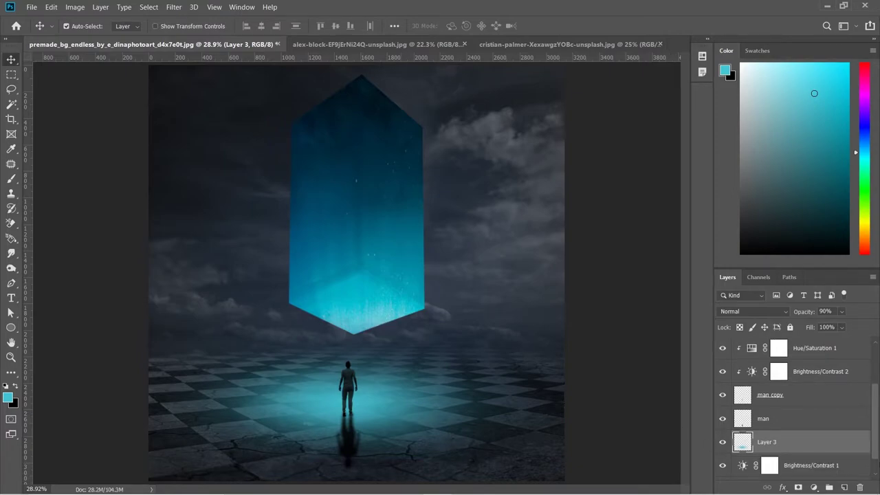
Add a Levels layer above Background: output white 225, input white 234, input black 18
drag(876, 453, 875, 477)
click(820, 467)
click(813, 488)
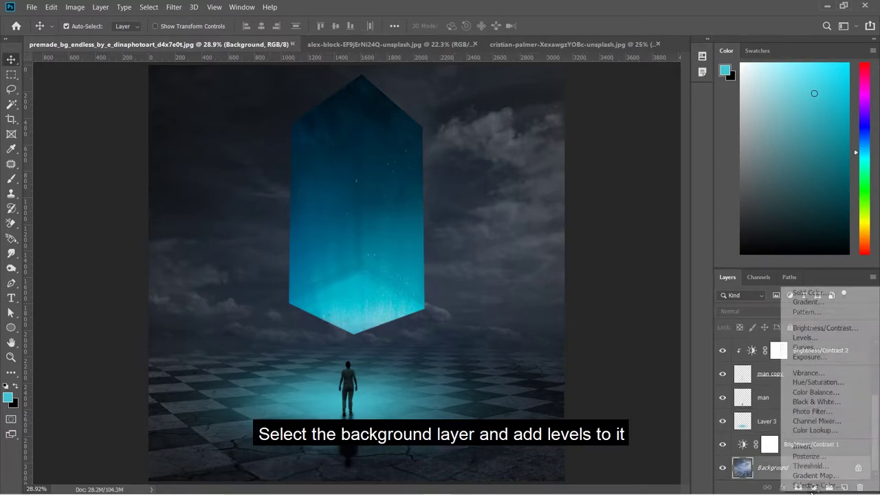
click(801, 337)
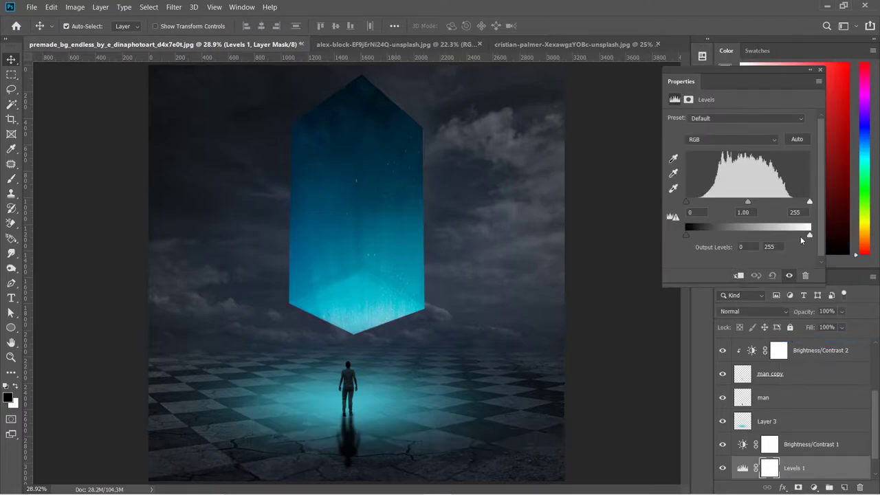
drag(810, 235, 795, 235)
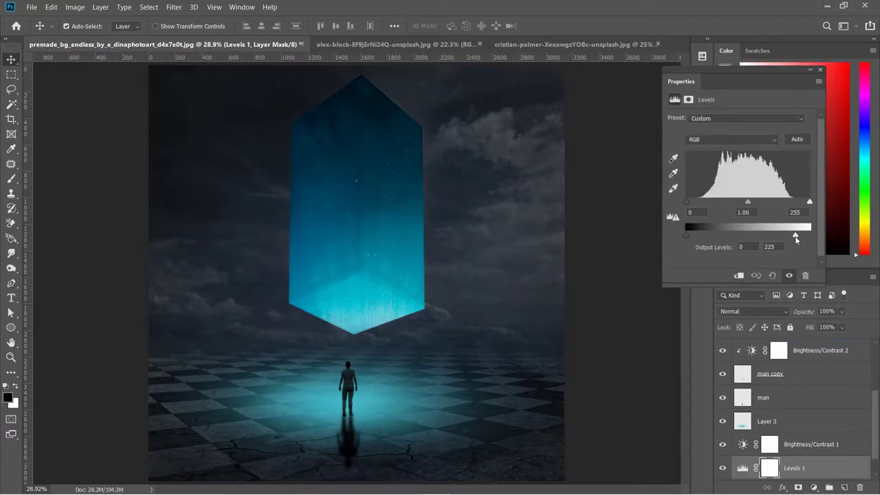
drag(809, 201, 799, 201)
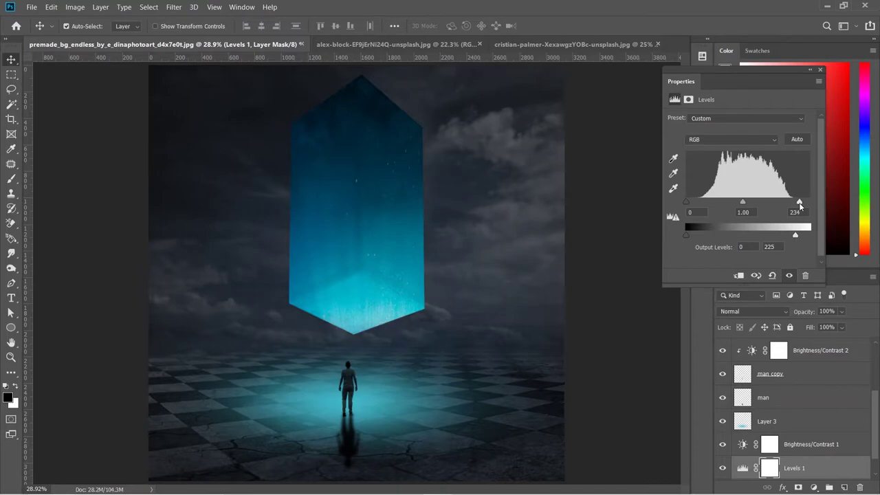
drag(686, 202, 692, 201)
click(821, 71)
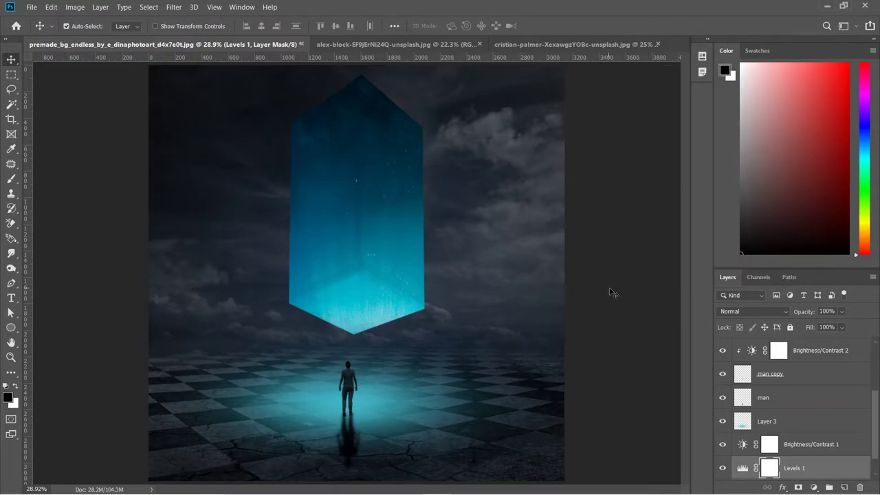
Open the shark photo, select the shark with Select Subject, and drag it into the composite
click(32, 7)
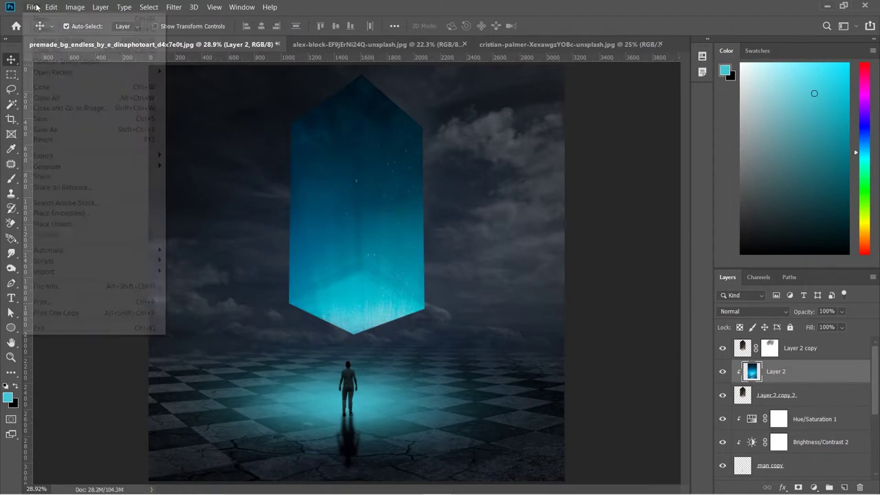
click(42, 31)
double_click(447, 103)
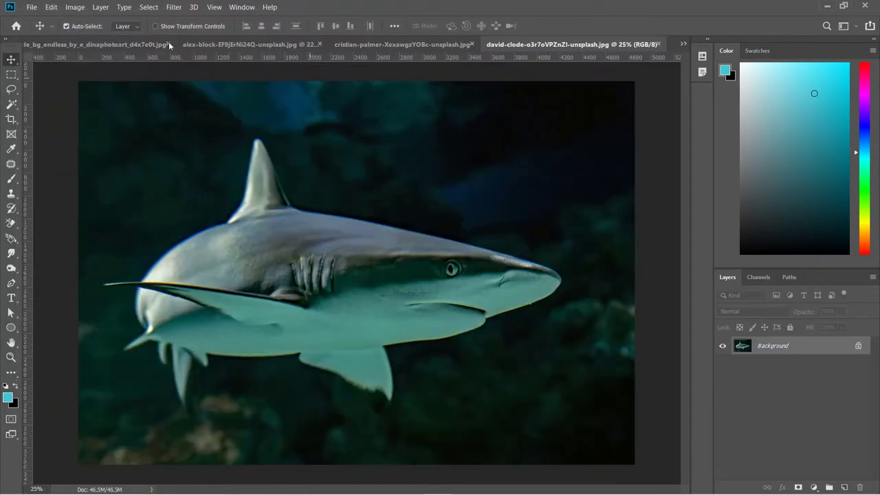
click(148, 7)
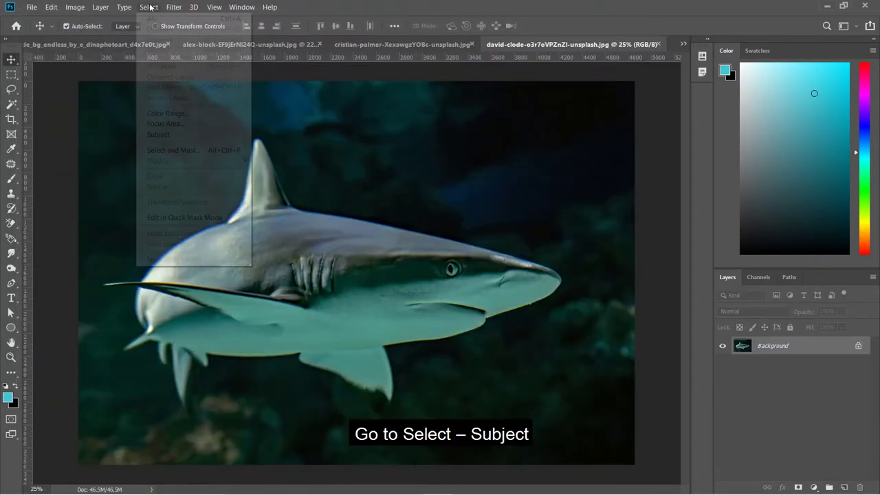
click(176, 135)
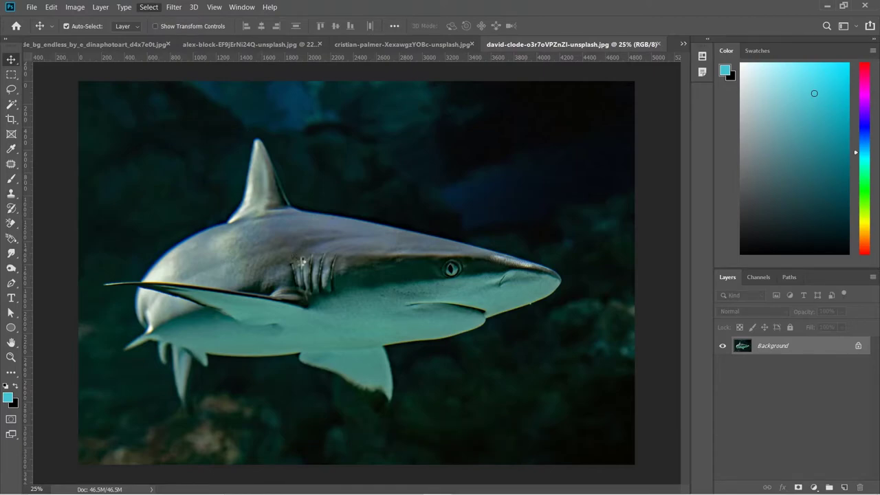
mouse_move(301, 262)
mouse_down()
mouse_move(138, 48)
mouse_move(342, 299)
mouse_up()
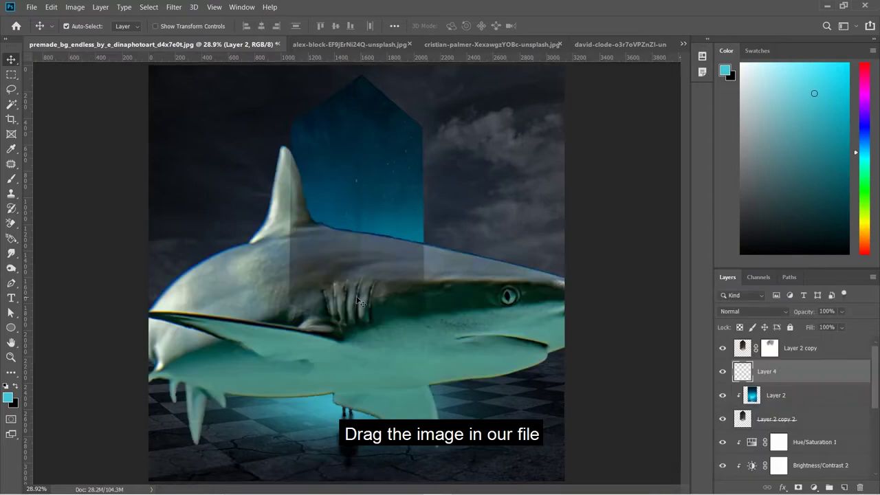
Scale the shark down to about 9.6% inside the glowing prism
key(ctrl+t)
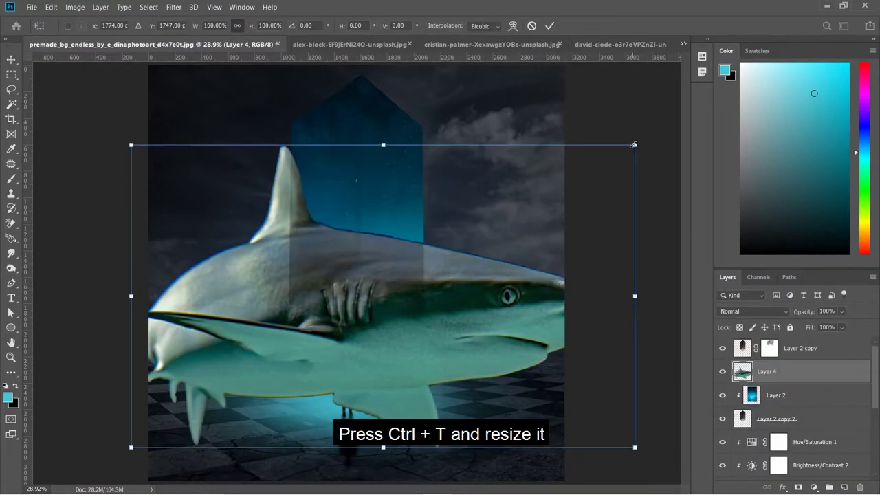
mouse_move(633, 143)
mouse_down()
mouse_move(363, 267)
mouse_move(213, 390)
mouse_move(372, 303)
mouse_move(366, 293)
mouse_move(364, 306)
mouse_up()
key(Return)
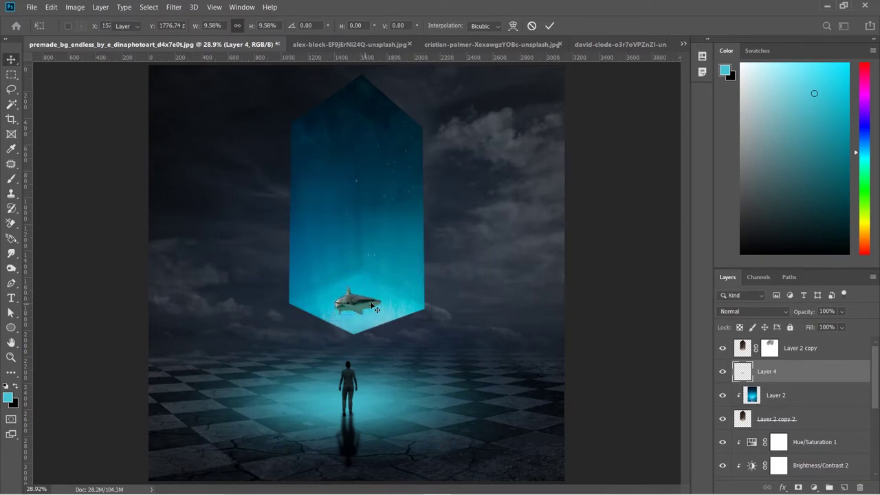
Set Layer 4 to Multiply blending and rename it 'shark'
click(763, 312)
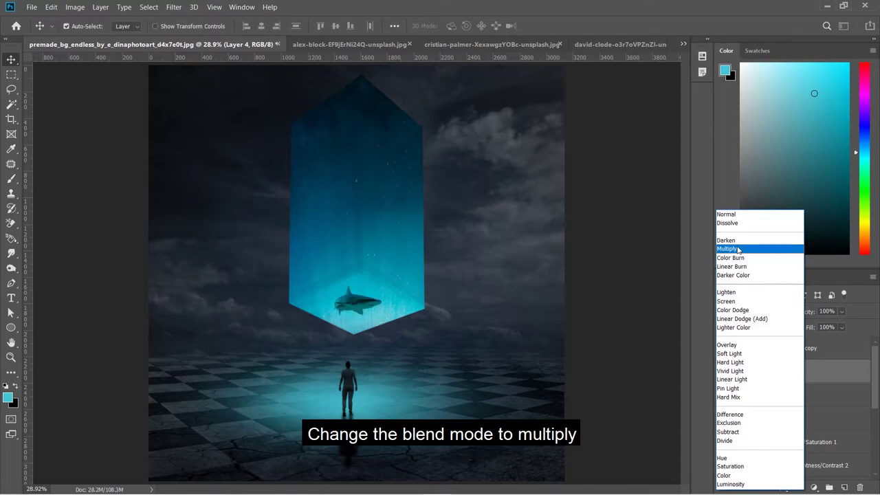
click(734, 249)
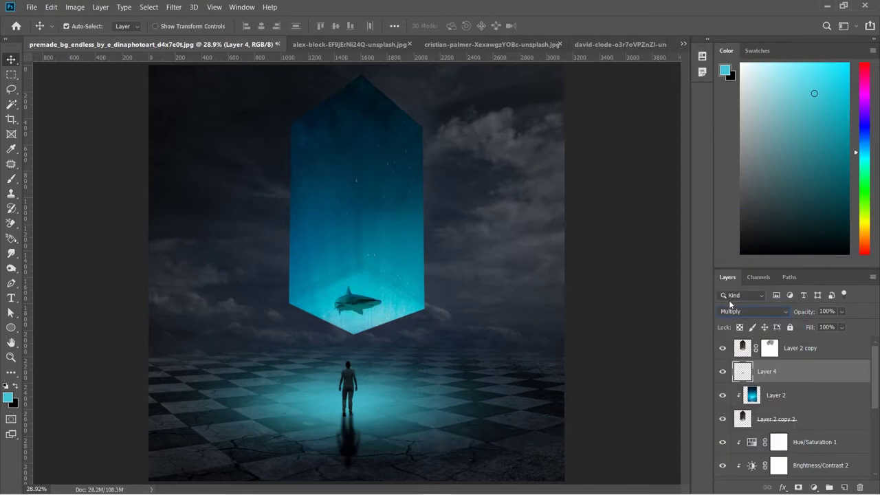
double_click(767, 372)
text(rk)
key(Return)
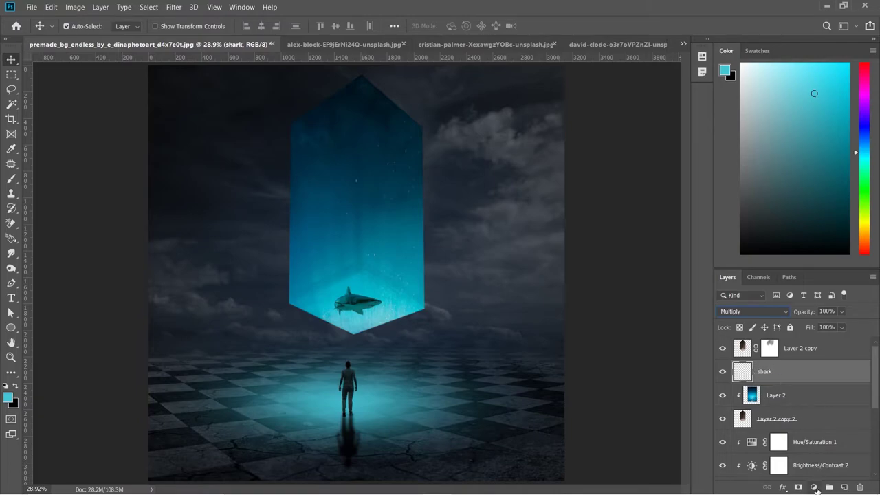
Darken the shark with a clipped Brightness/Contrast layer (-147, 48) and 43% layer opacity
click(813, 487)
click(824, 325)
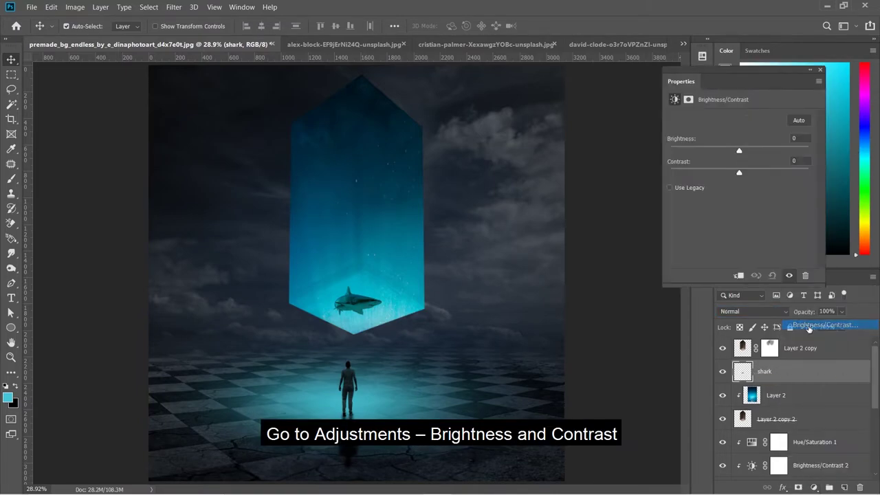
click(740, 275)
drag(740, 153, 679, 151)
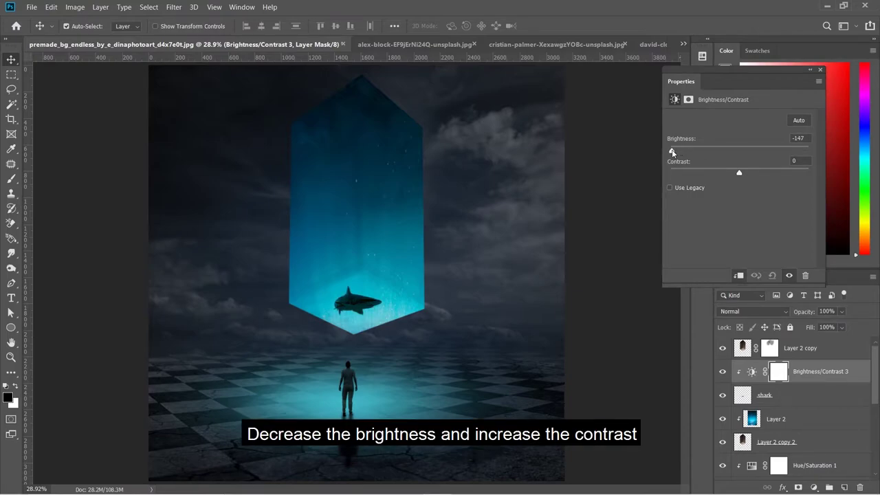
drag(740, 172, 748, 175)
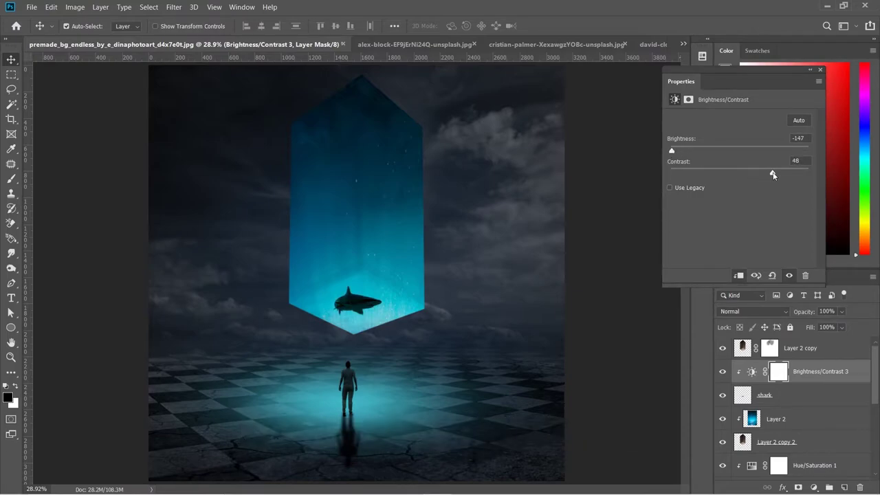
click(820, 70)
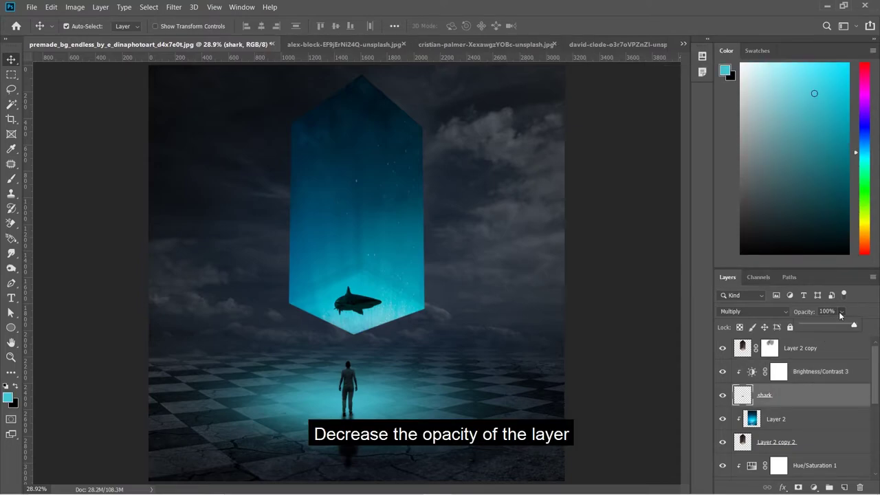
drag(840, 314, 825, 328)
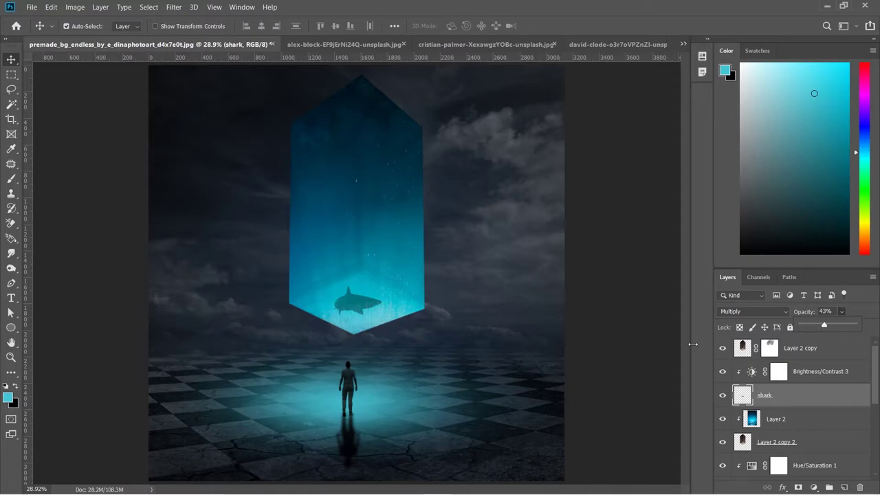
Confirm the opacity change, then blur the shark silhouette with a 4.5-pixel Gaussian Blur
key(Return)
click(174, 7)
mouse_move(179, 129)
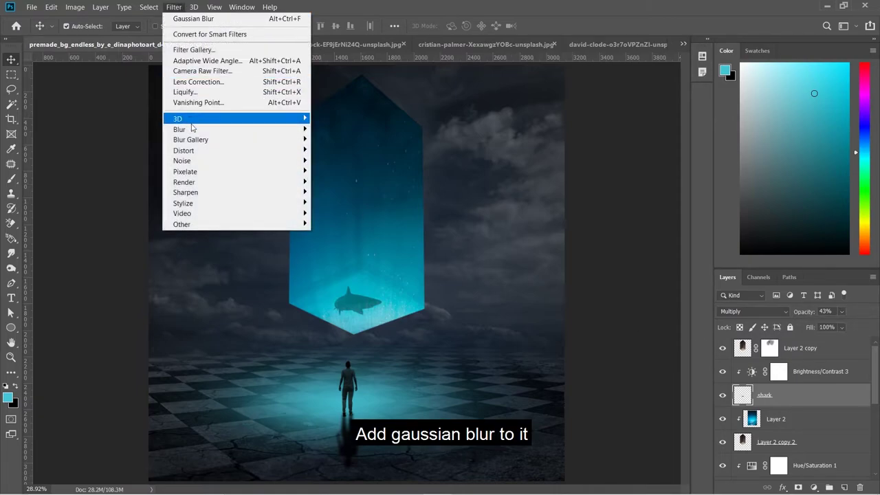
click(340, 171)
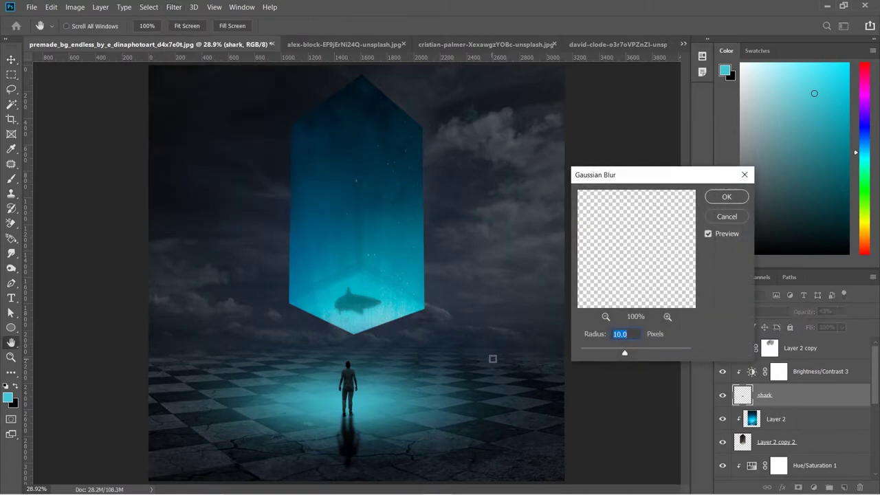
text(5)
key(BackSpace)
text(4)
text(.5)
click(719, 198)
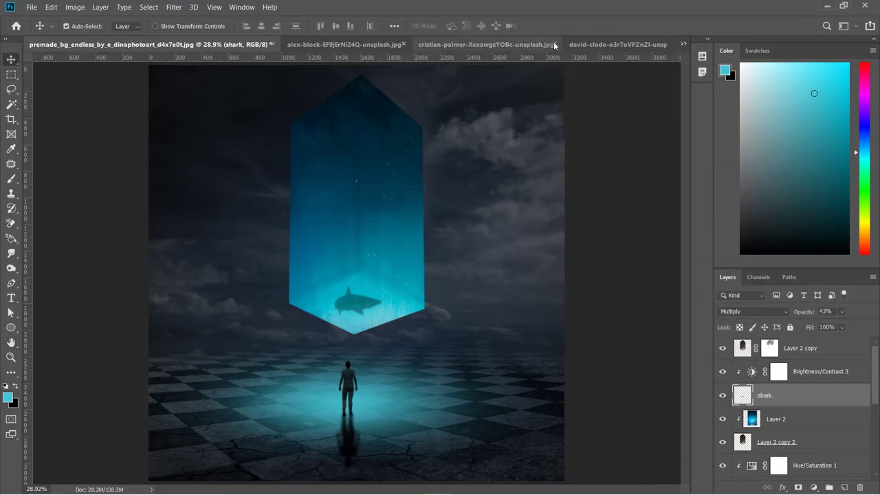
Open the whale shark photo from the composite document
click(605, 44)
click(103, 44)
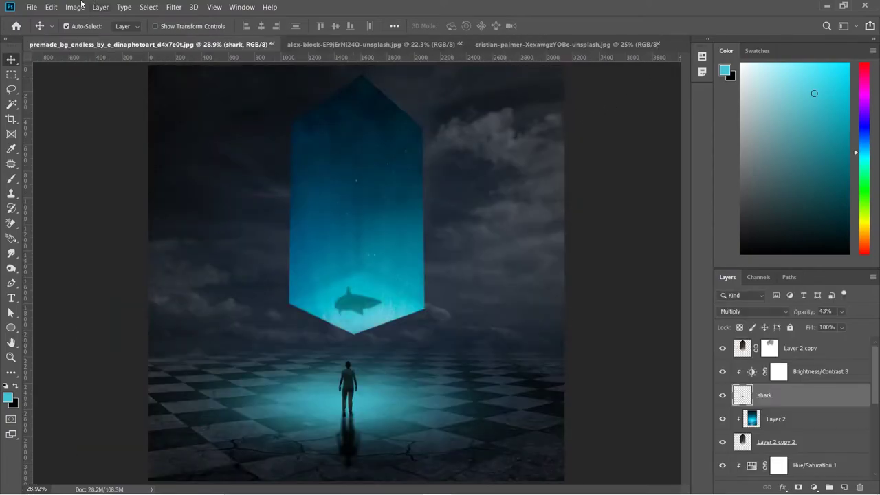
click(32, 7)
click(43, 29)
double_click(371, 301)
Select the whale shark subject and drag it into the composite
click(149, 7)
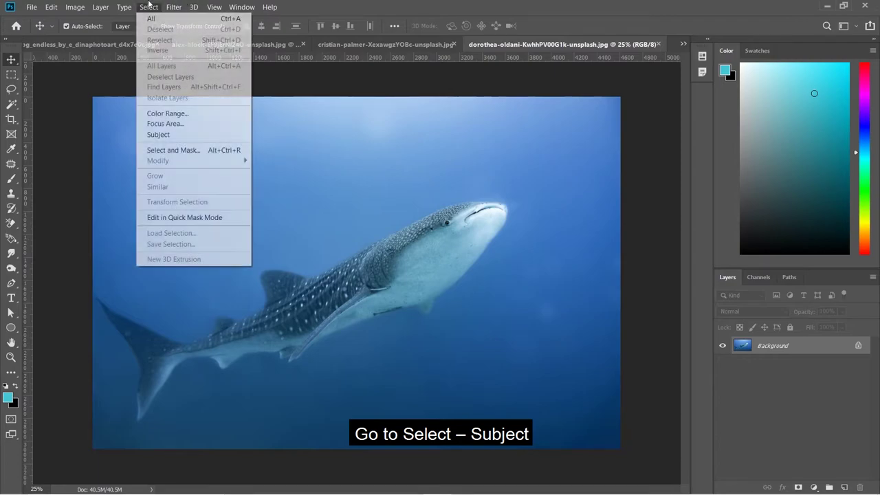
click(172, 134)
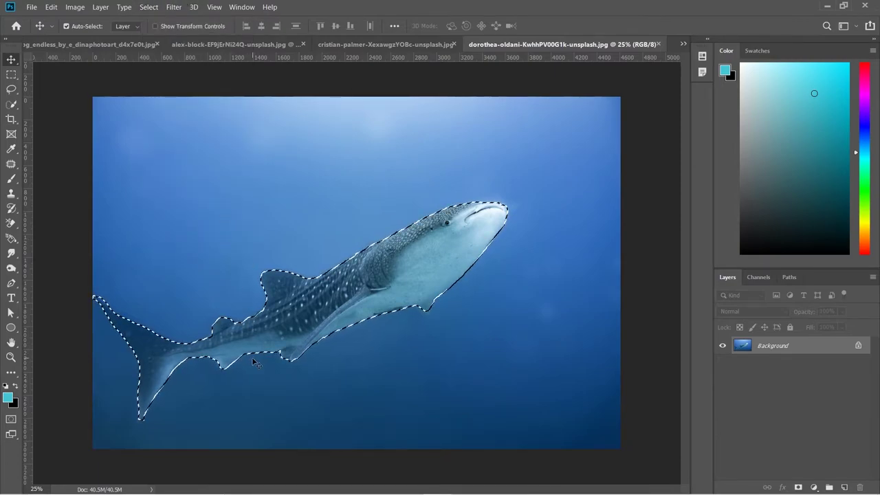
mouse_move(253, 360)
mouse_down()
mouse_move(124, 51)
mouse_move(350, 209)
mouse_up()
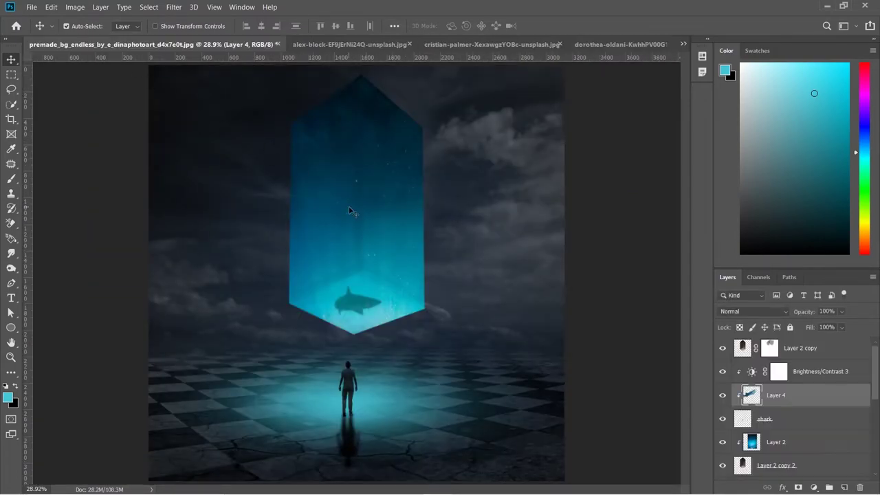
Move Layer 4 above Brightness/Contrast 3, release its clipping mask, and shrink the whale into the box top
drag(775, 405, 782, 372)
right_click(782, 377)
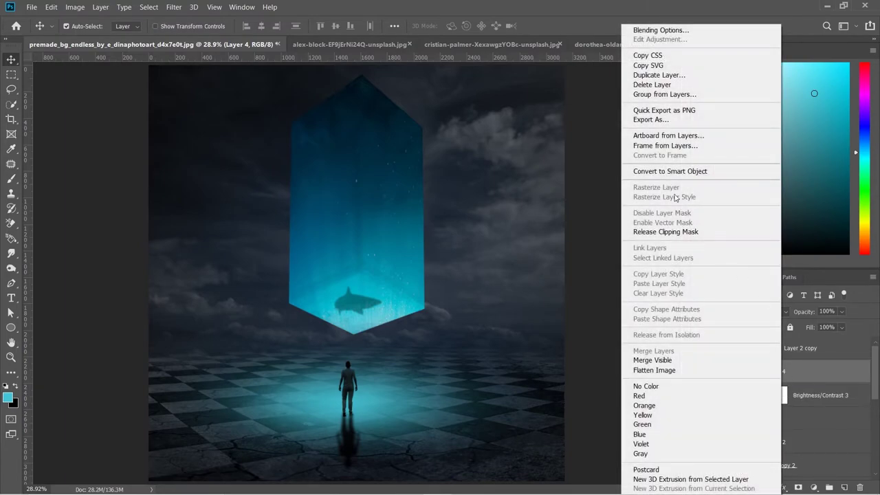
click(670, 234)
key(ctrl+t)
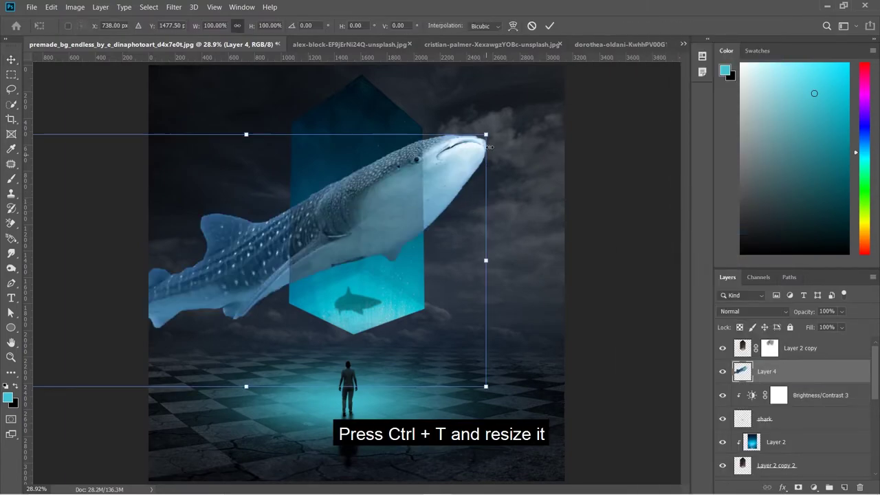
drag(486, 134, 167, 301)
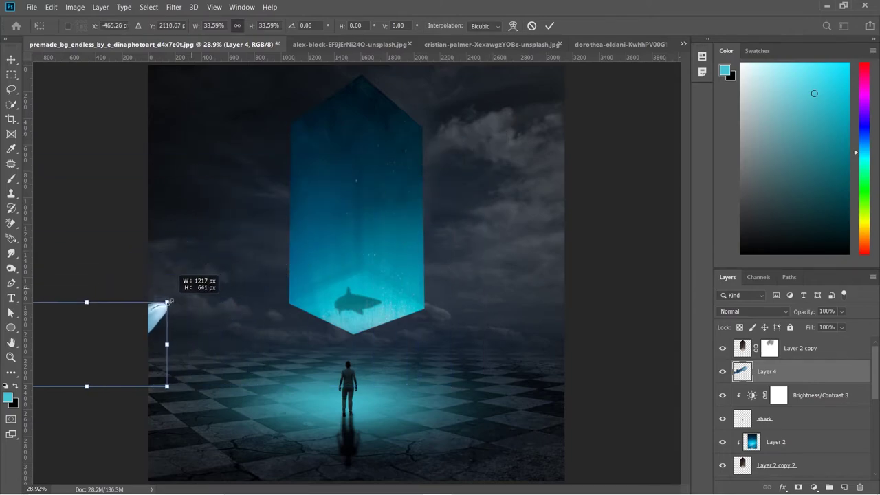
drag(140, 347, 425, 215)
mouse_move(427, 184)
mouse_down()
mouse_move(358, 218)
mouse_move(349, 168)
mouse_move(332, 164)
mouse_move(334, 128)
mouse_up()
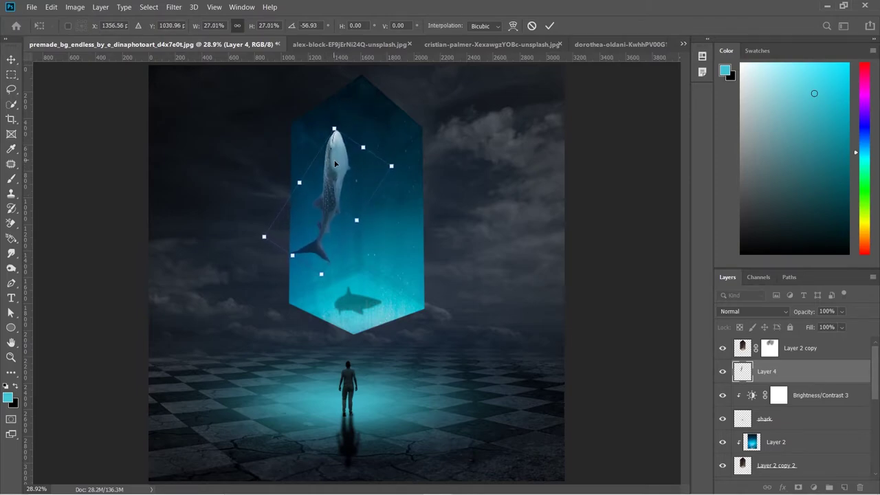
key(Return)
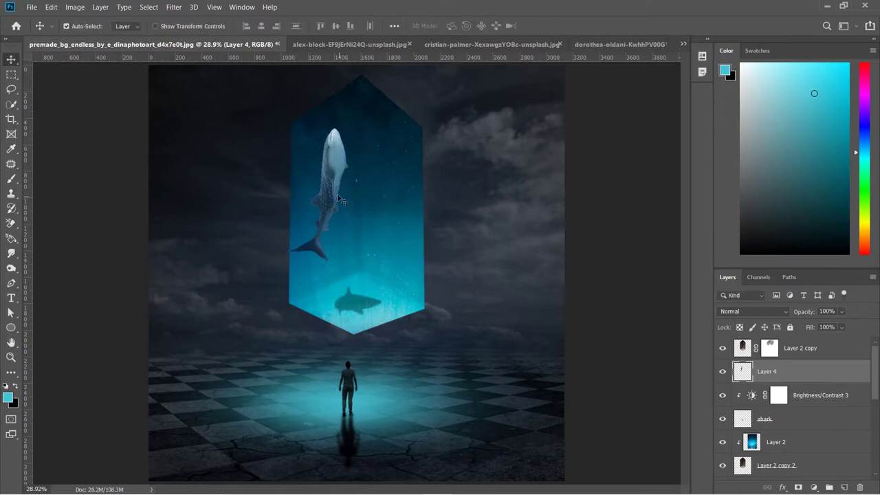
Rotate the whale upright and fade Layer 4 to 38% opacity
key(ctrl+t)
drag(357, 273, 354, 267)
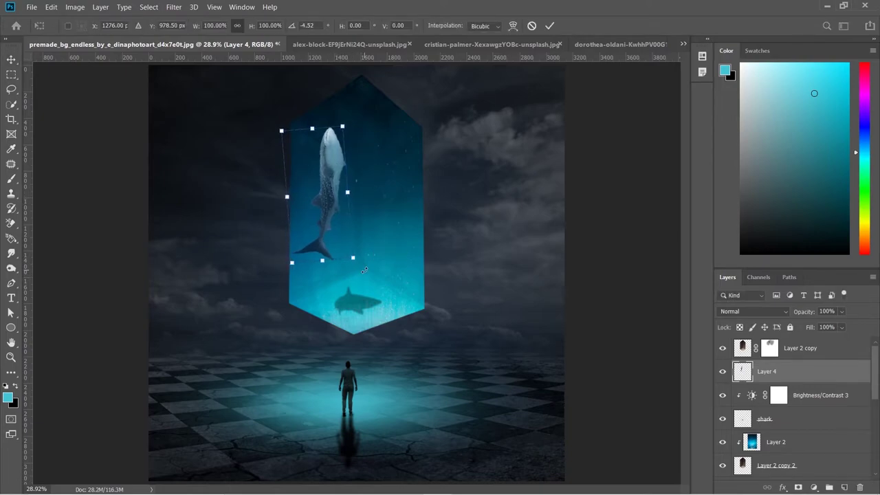
key(Return)
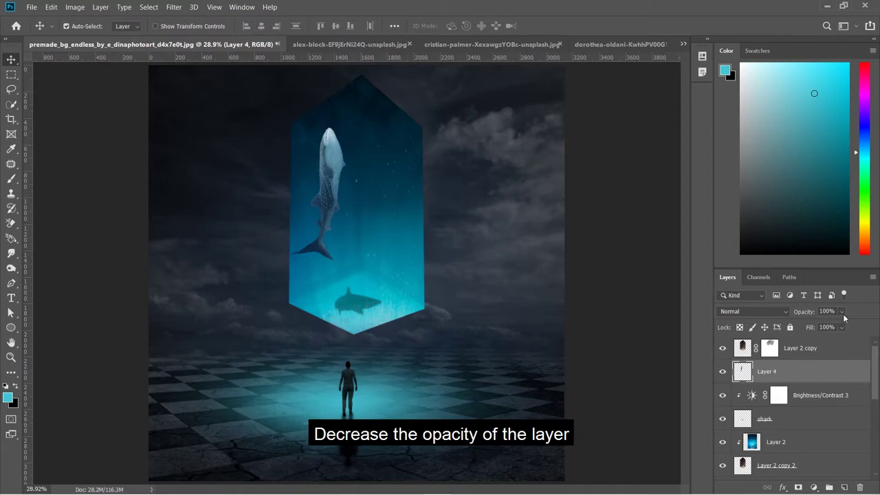
click(841, 312)
drag(852, 327, 822, 328)
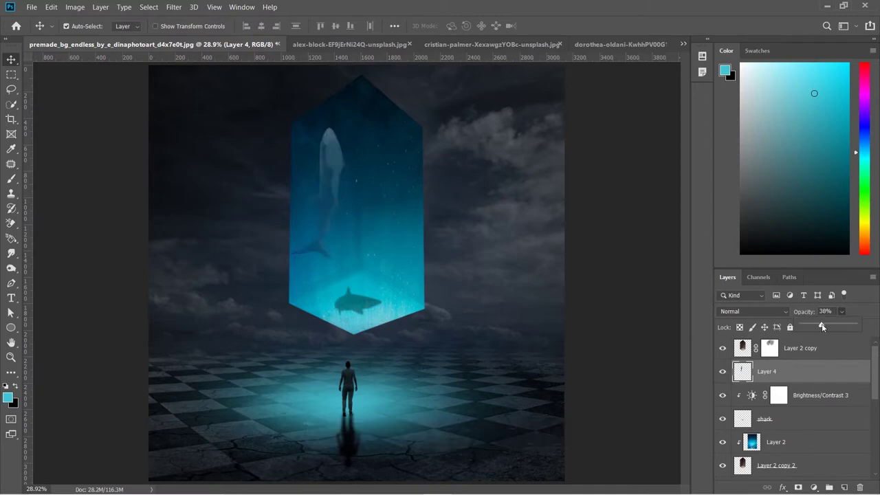
drag(334, 151, 335, 159)
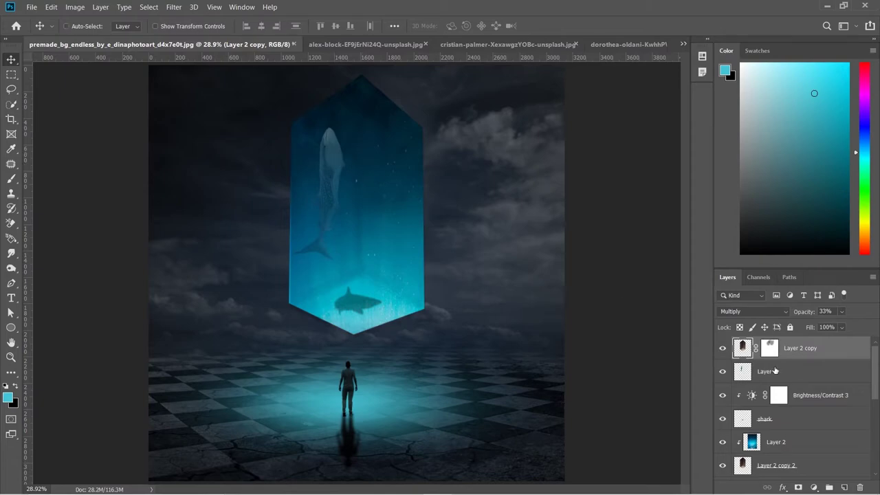
Rename Layer 4 to shark2 and nudge the whale slightly within the box
click(771, 372)
double_click(767, 372)
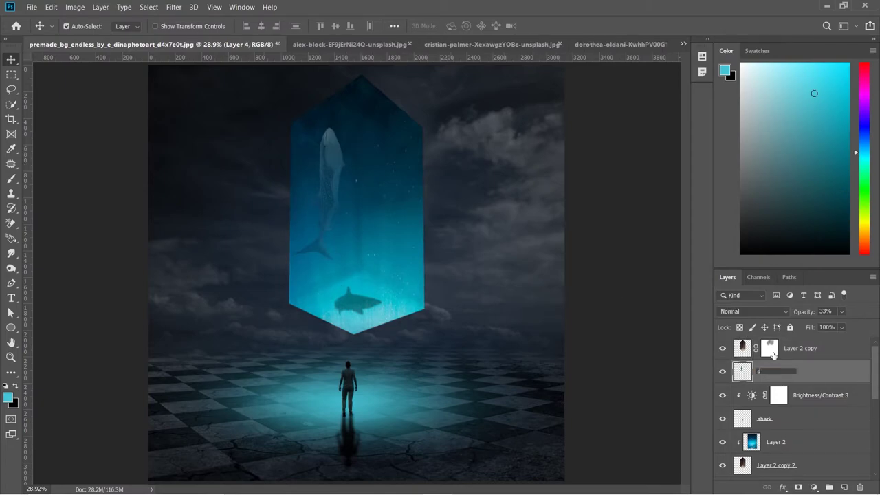
text(shark2)
key(Return)
key(ctrl+t)
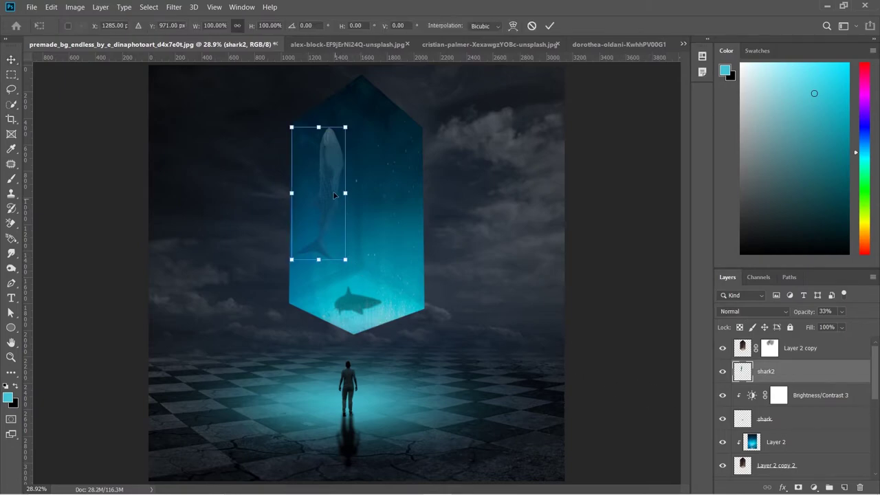
drag(343, 215, 335, 195)
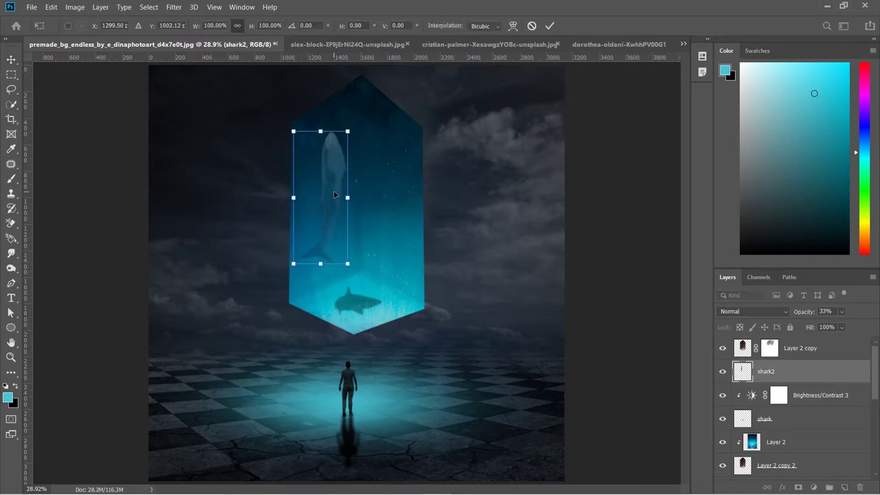
key(Return)
Add a Brightness/Contrast layer clipped to shark2 with brightness -64 and contrast 14
click(814, 486)
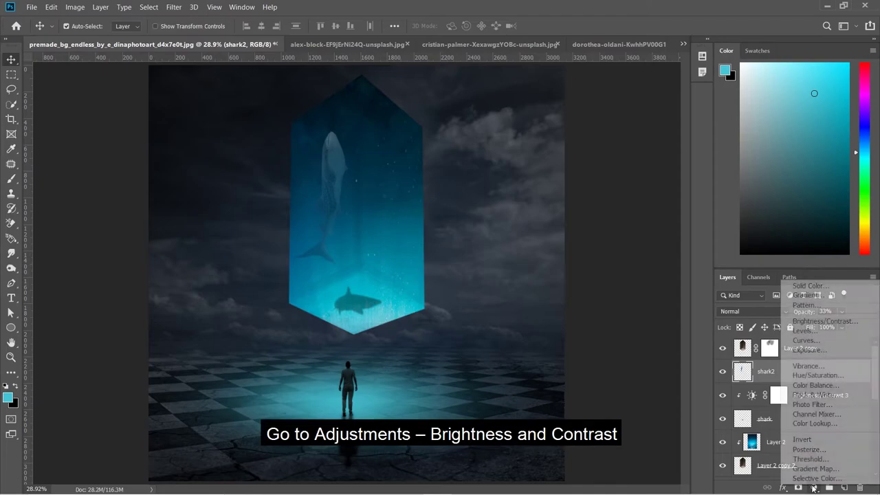
click(822, 321)
click(737, 270)
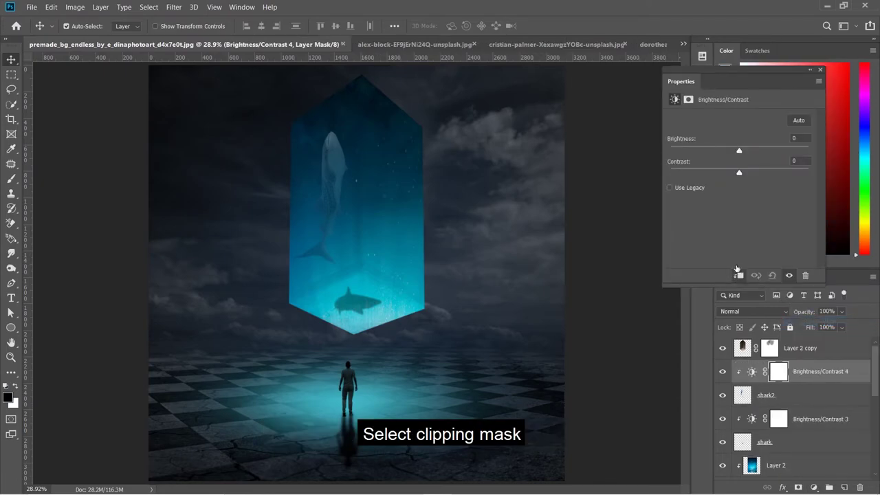
drag(740, 150, 713, 151)
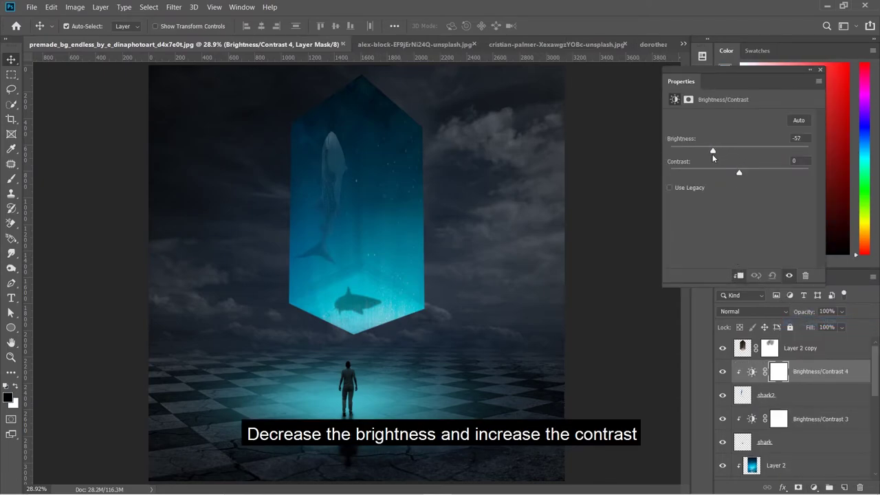
drag(739, 171, 749, 173)
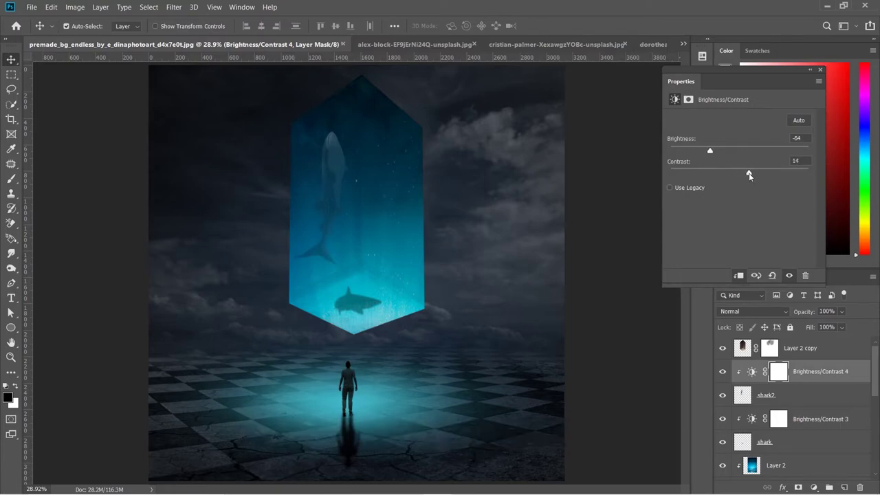
click(821, 71)
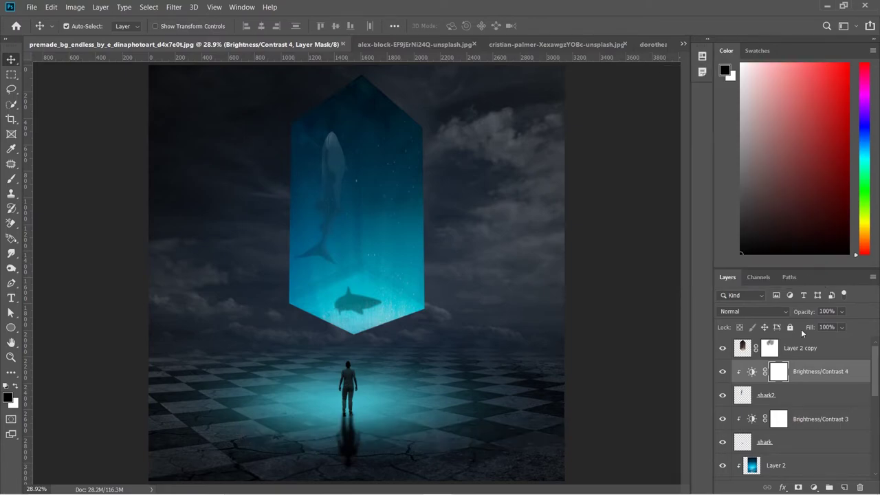
Add a layer mask to shark2 and brush over the whale's head to fade it
click(791, 396)
click(798, 487)
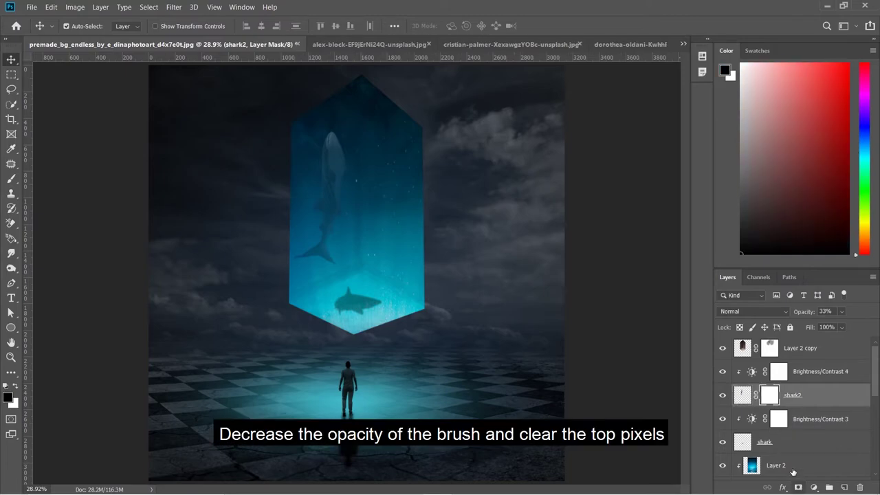
key(b)
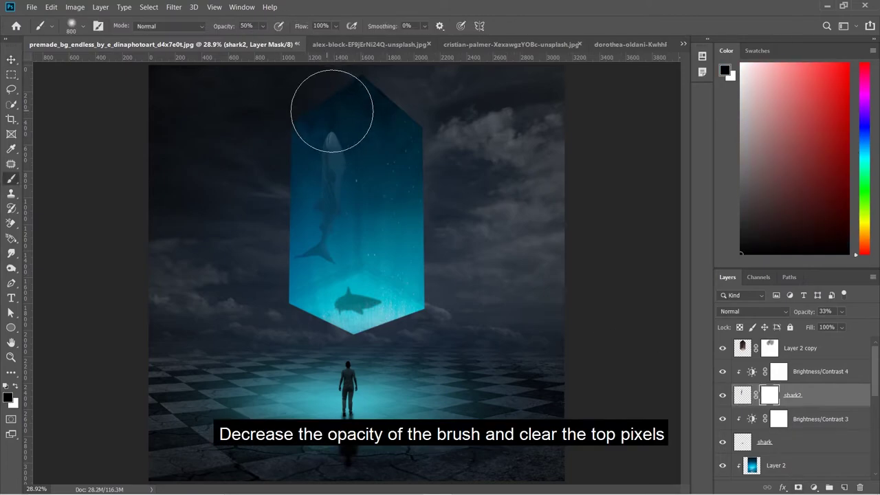
drag(329, 117, 330, 120)
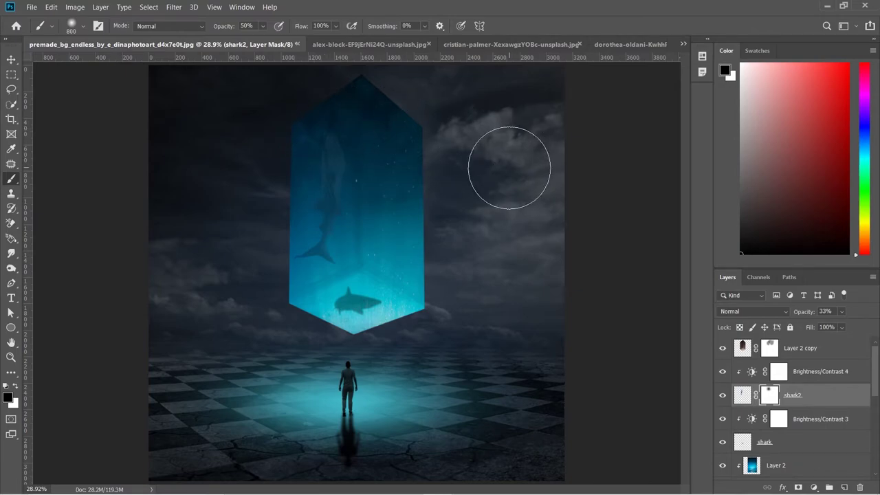
key(v)
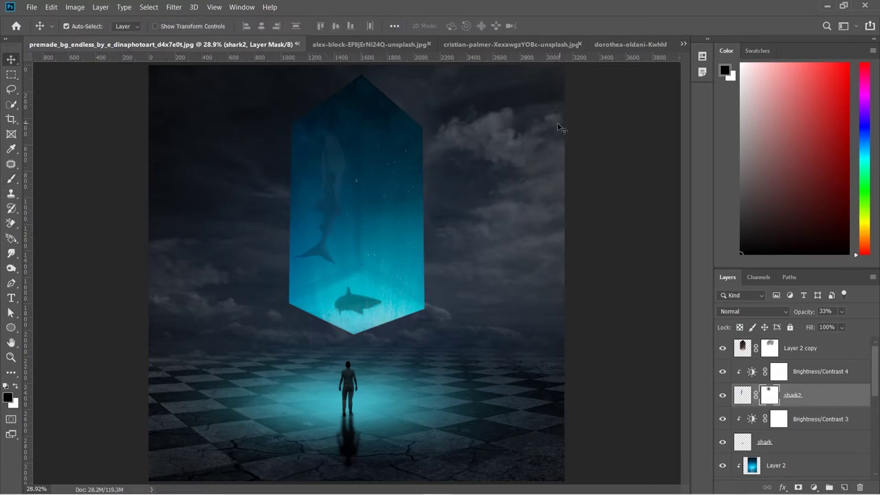
Open the gray shark photo, select the shark subject, and drag it into the composite
click(30, 7)
click(38, 29)
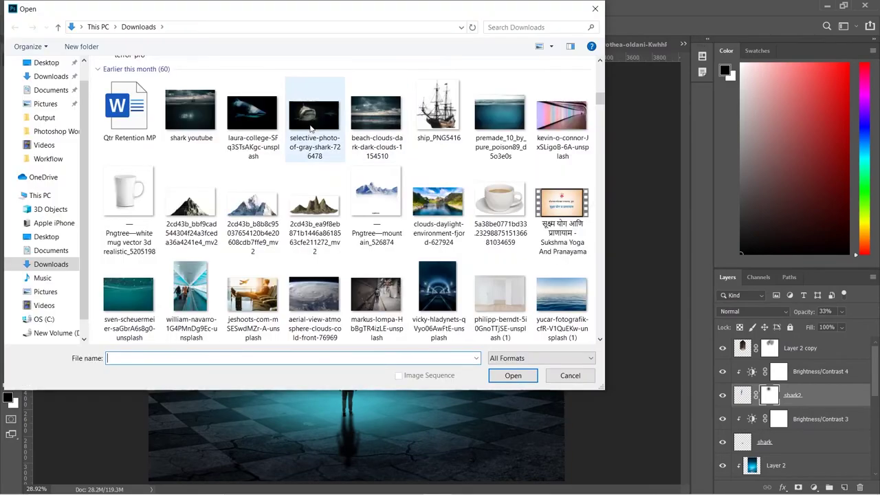
double_click(320, 138)
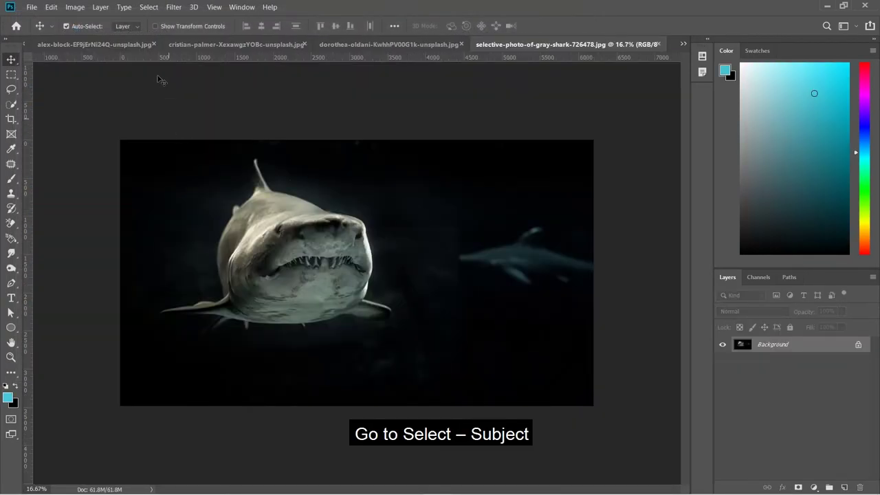
click(150, 9)
click(168, 135)
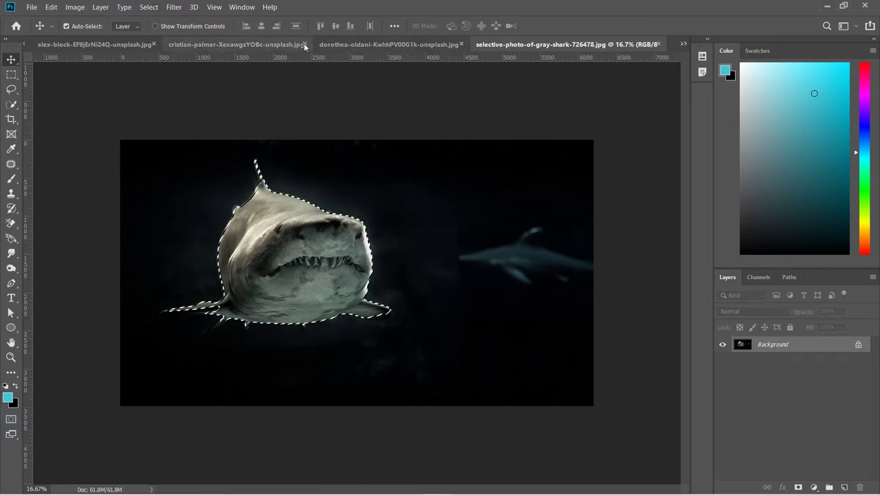
mouse_move(307, 259)
mouse_down()
mouse_move(145, 95)
mouse_move(390, 225)
mouse_up()
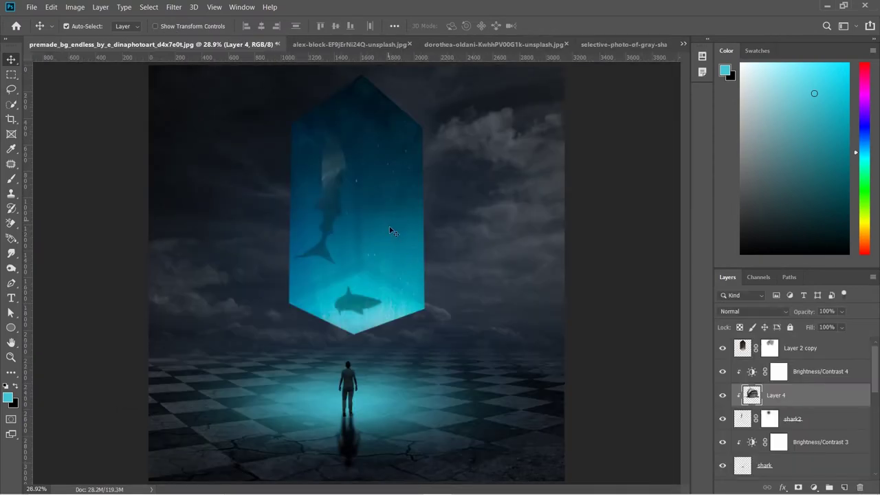
Place the new shark layer above Brightness/Contrast 4, release its clipping mask, and shrink it
drag(782, 363, 783, 364)
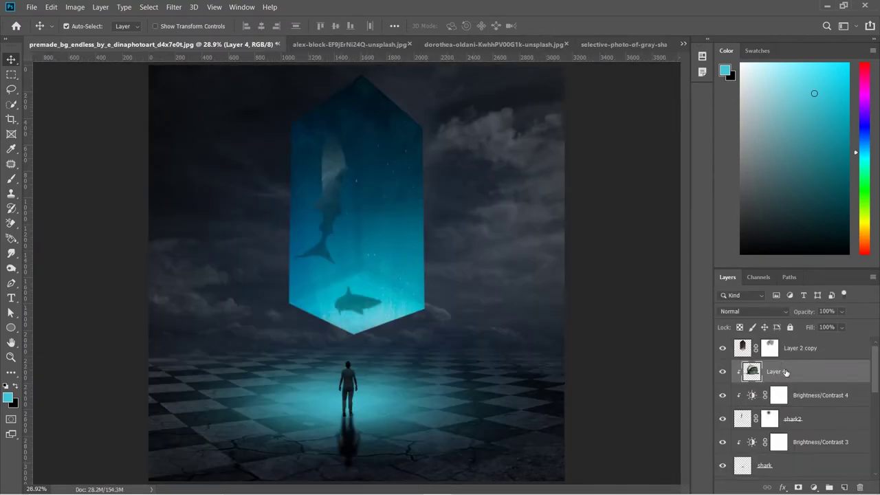
right_click(786, 372)
click(688, 234)
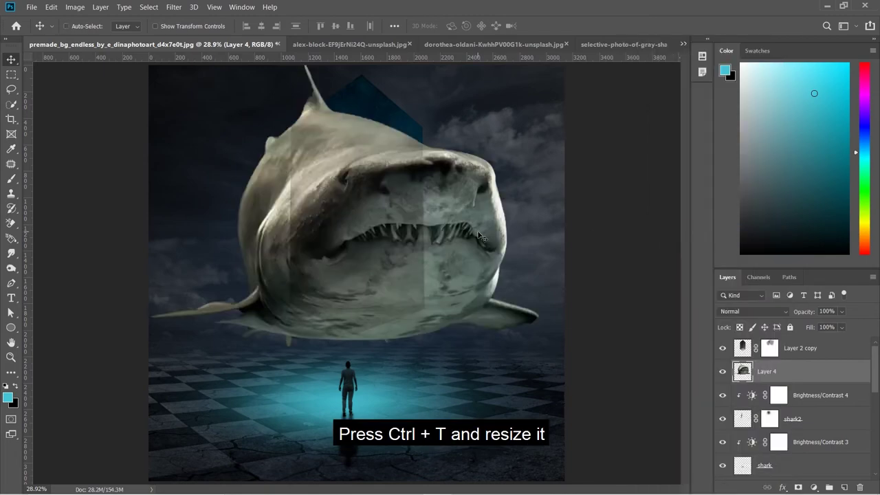
key(ctrl+t)
mouse_move(538, 346)
mouse_down()
mouse_move(177, 83)
mouse_move(414, 243)
mouse_up()
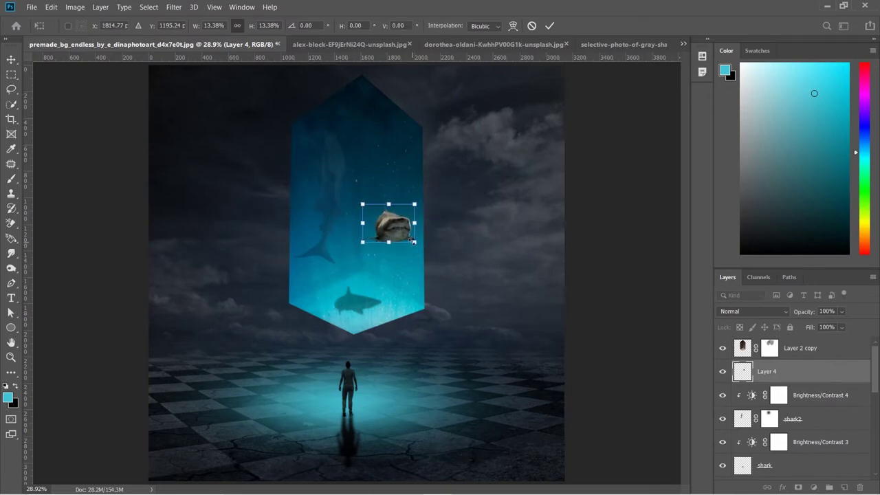
key(Return)
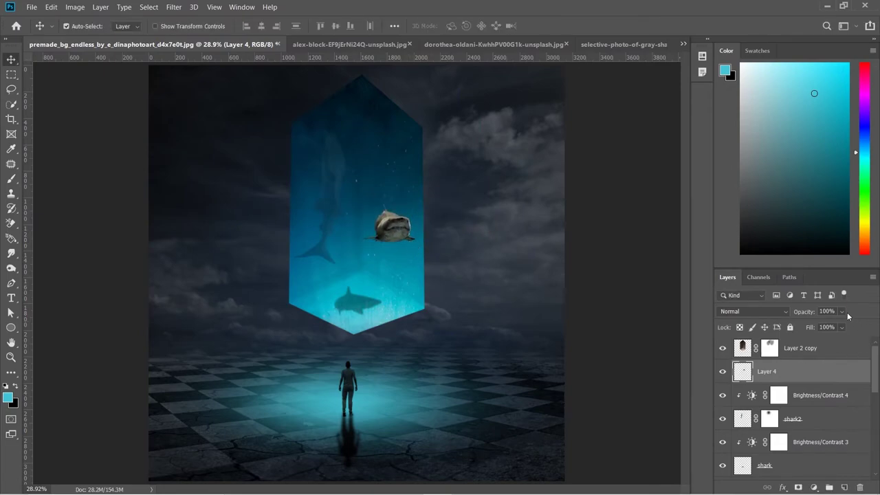
Set Layer 4 to Multiply blending at about 63% opacity
click(777, 312)
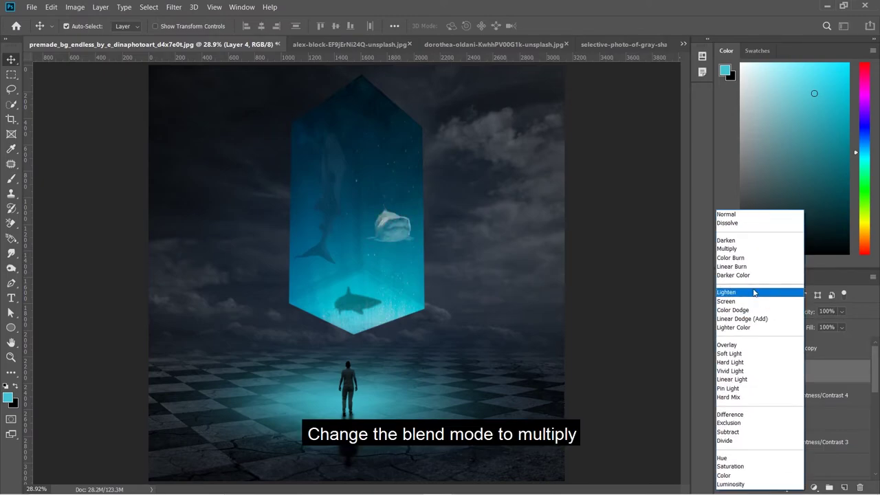
click(741, 248)
click(841, 311)
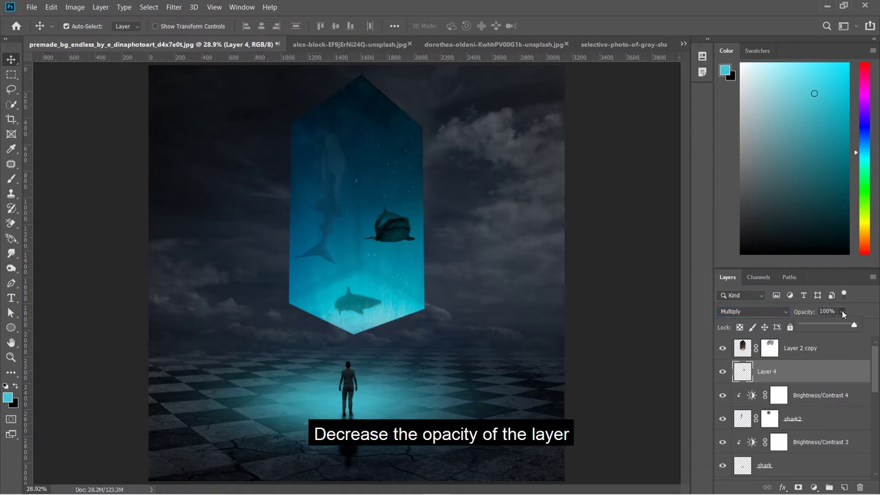
mouse_move(854, 325)
mouse_down()
mouse_move(822, 328)
mouse_move(836, 328)
mouse_up()
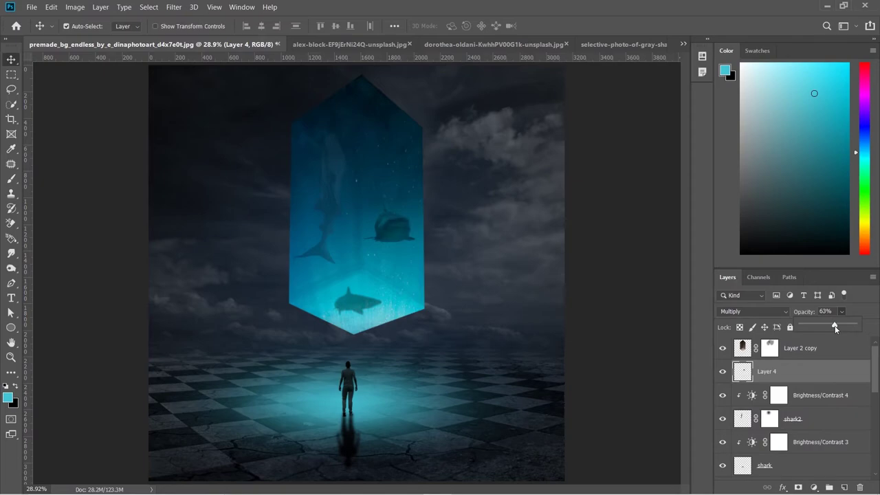
click(398, 236)
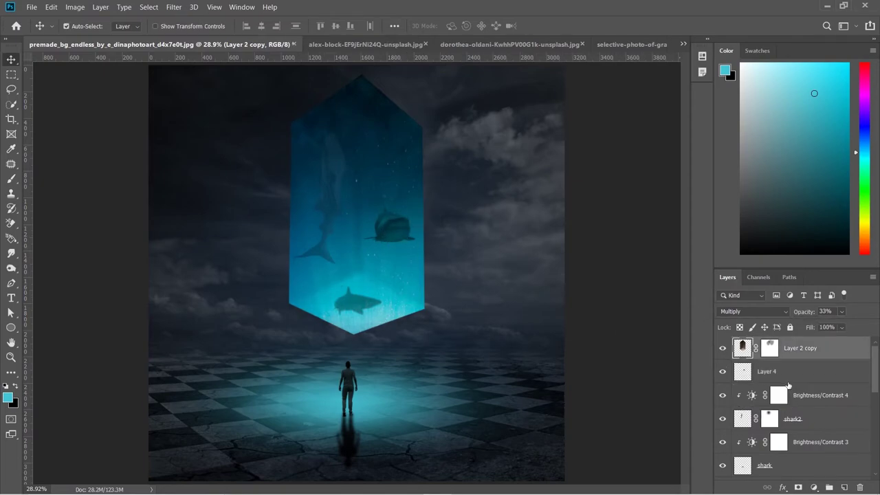
Add a layer mask to Layer 4 and paint away the shark's hard edges with a 200 brush
click(787, 374)
click(798, 487)
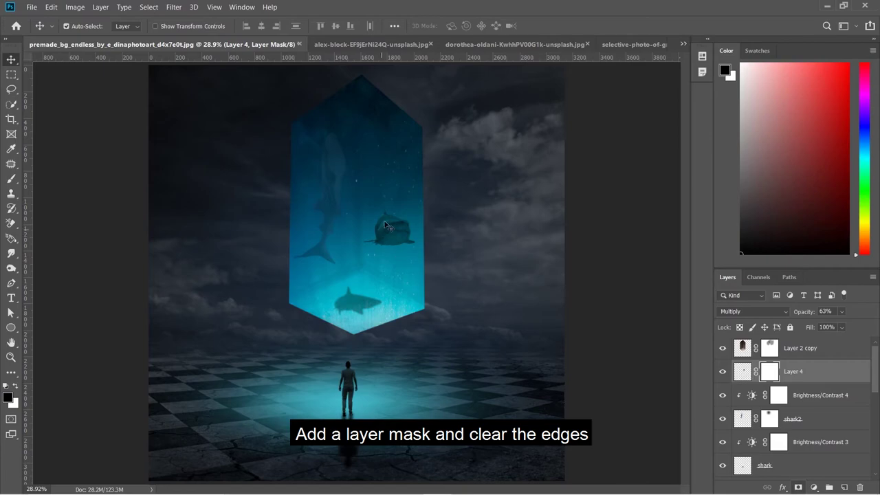
key(b)
key(bracketleft)
key(bracketleft)
key(bracketleft)
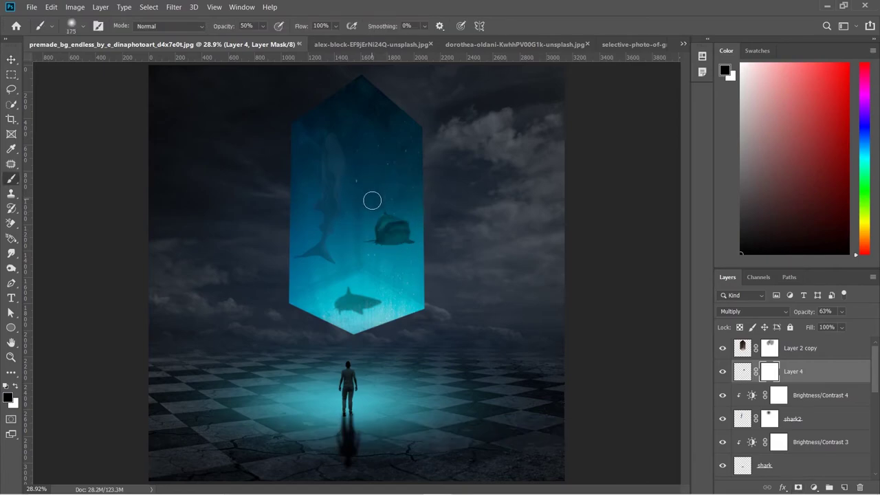
mouse_move(376, 211)
mouse_down()
mouse_move(373, 220)
mouse_move(383, 206)
mouse_up()
drag(399, 211, 392, 206)
key(v)
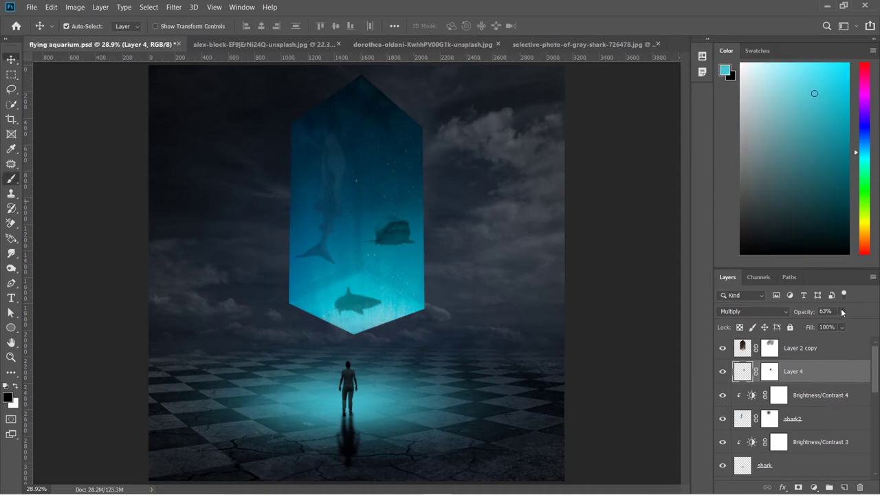
Lower Layer 4 to 45% opacity and rename it shark3
drag(849, 326, 845, 327)
click(839, 312)
double_click(797, 372)
text(shark3)
key(Return)
click(770, 372)
key(x)
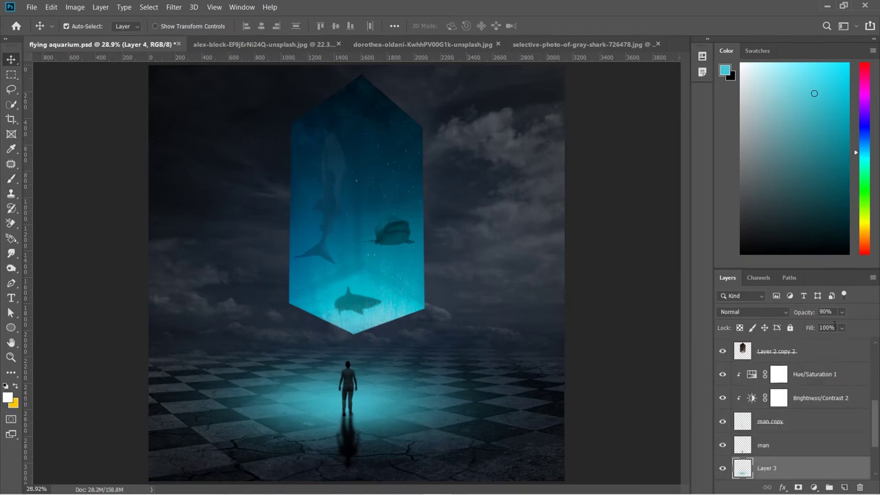
Raise Layer 3's opacity to 100% and select the shark2 layer
click(841, 311)
drag(853, 325, 859, 325)
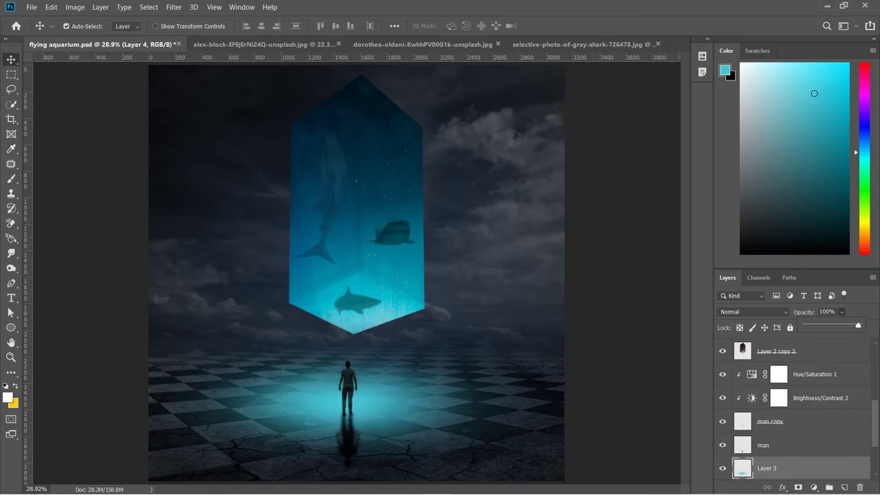
drag(875, 429, 875, 374)
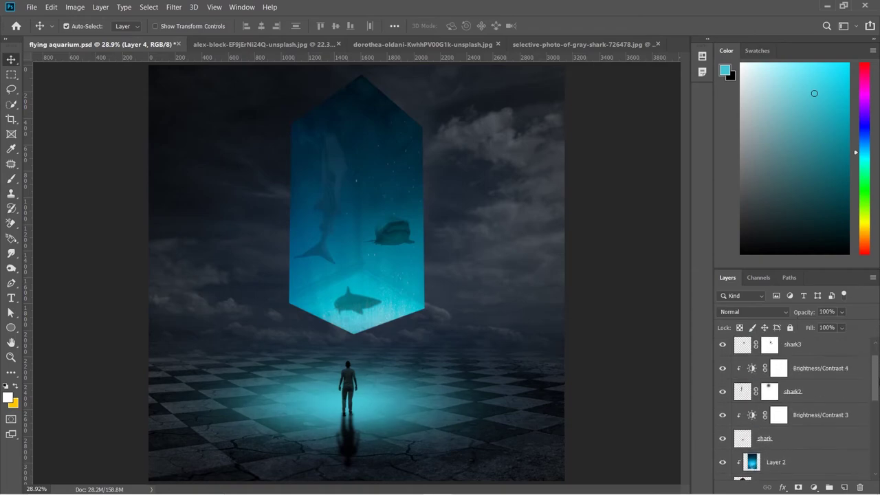
click(798, 377)
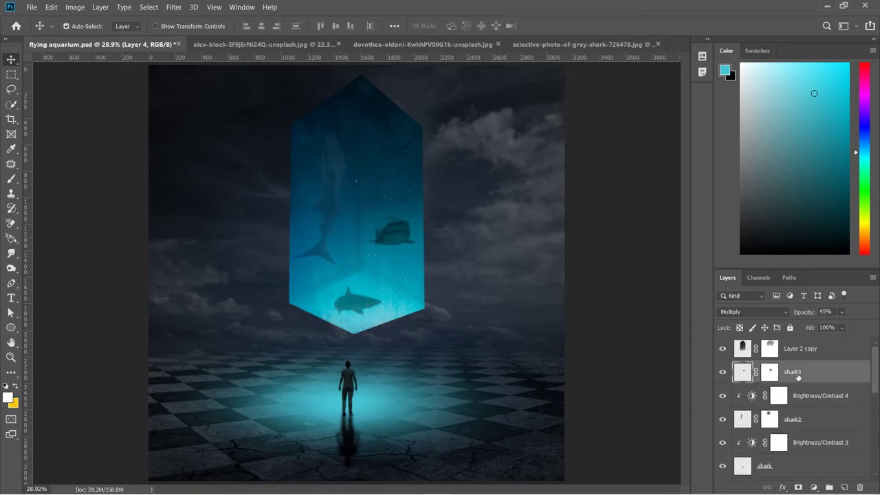
click(794, 417)
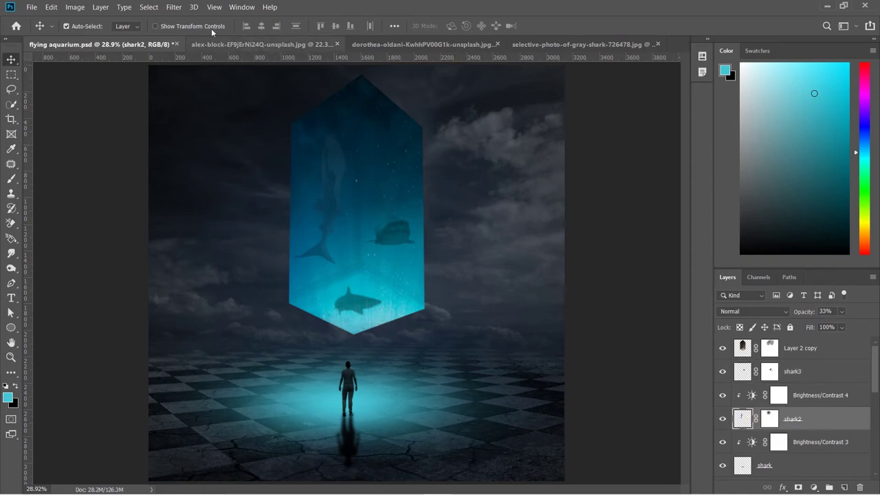
Blur the shark2 whale layer with a 2-pixel Gaussian Blur
click(149, 7)
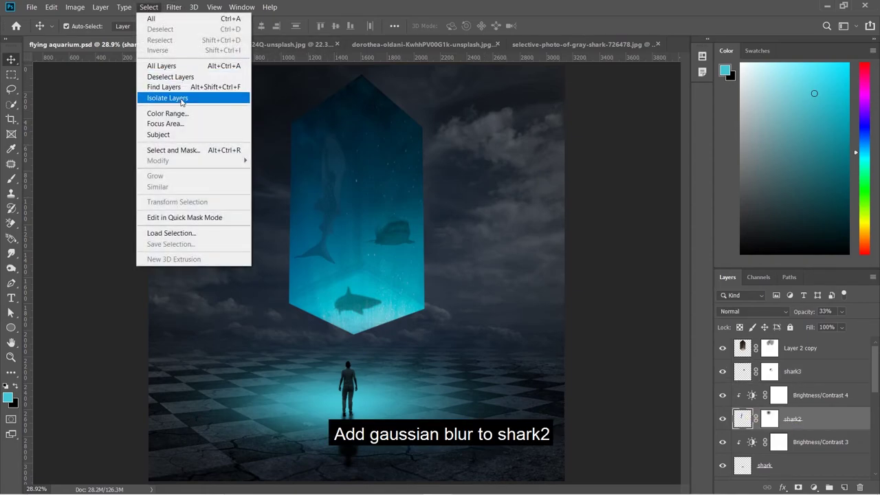
click(174, 7)
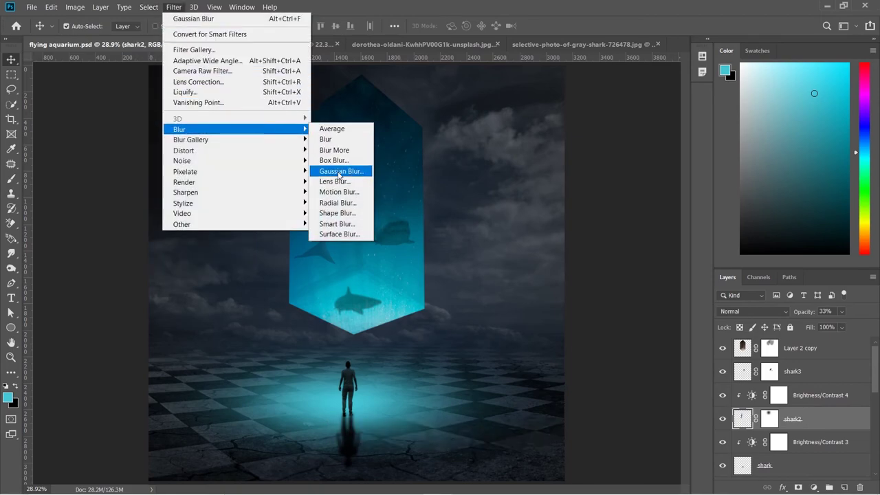
click(338, 171)
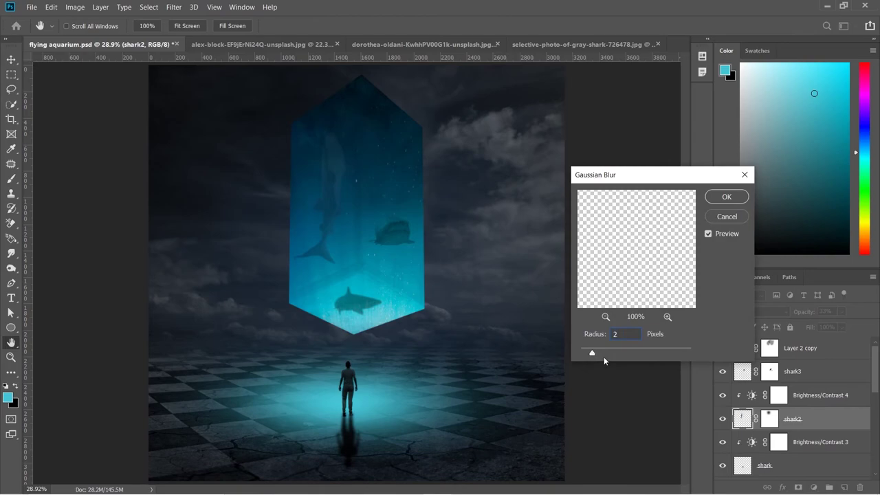
click(727, 197)
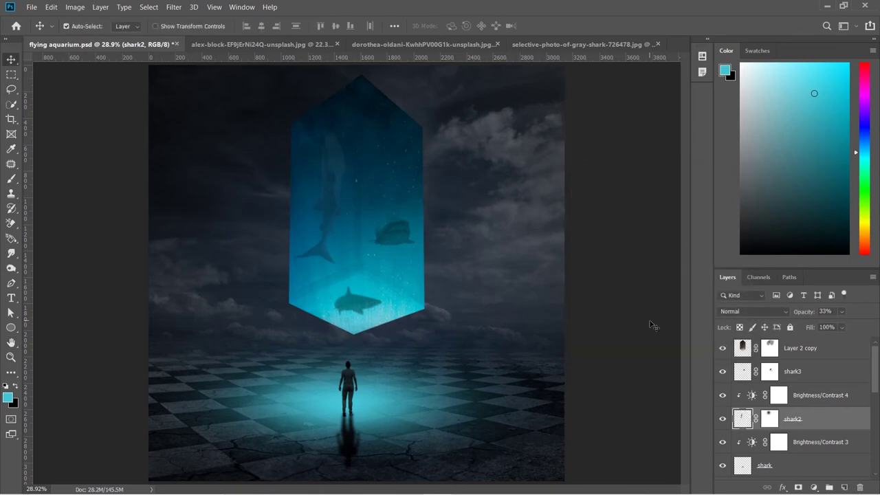
Add a Curves layer above man copy, pulling the midpoint down and the black point right
scroll(789, 453, down, 3)
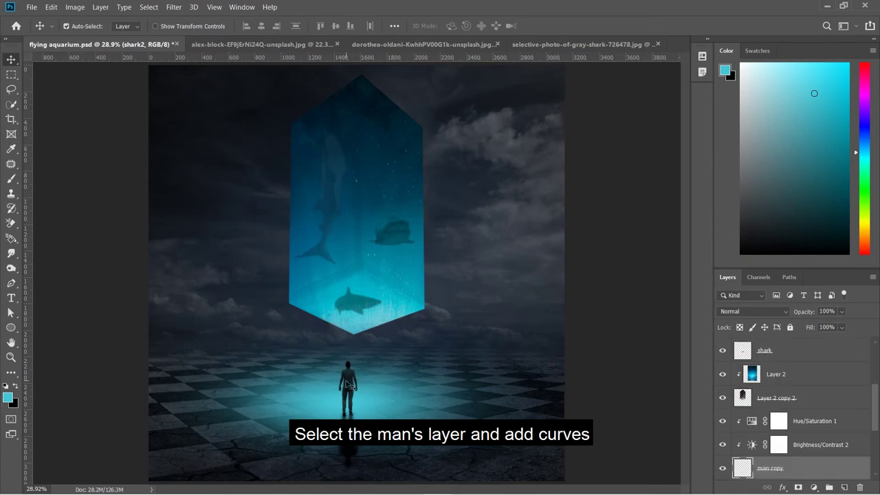
click(789, 467)
click(814, 487)
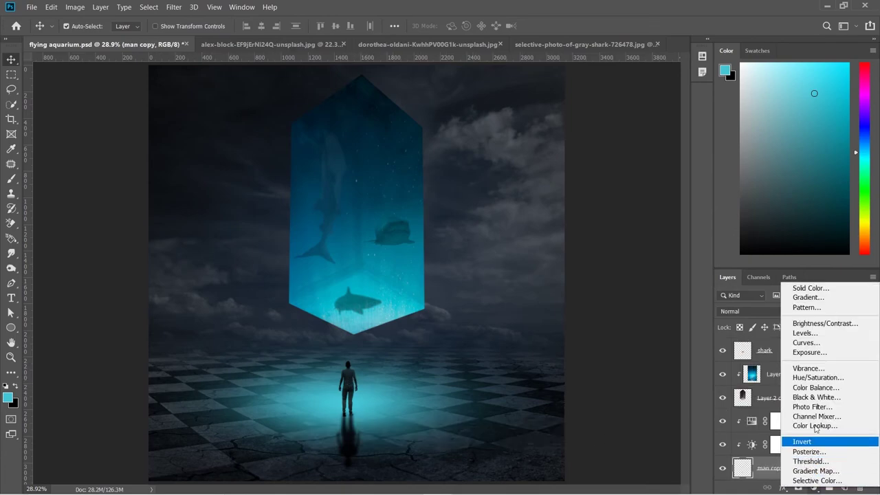
click(814, 344)
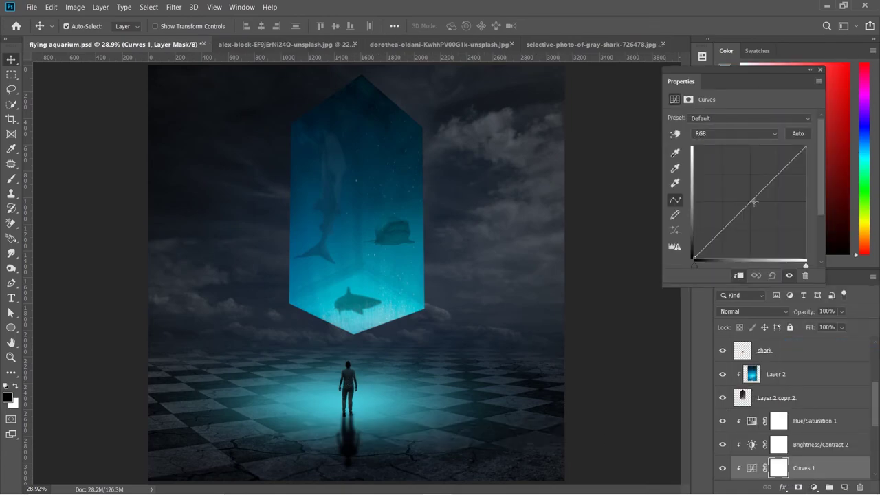
drag(752, 202, 759, 215)
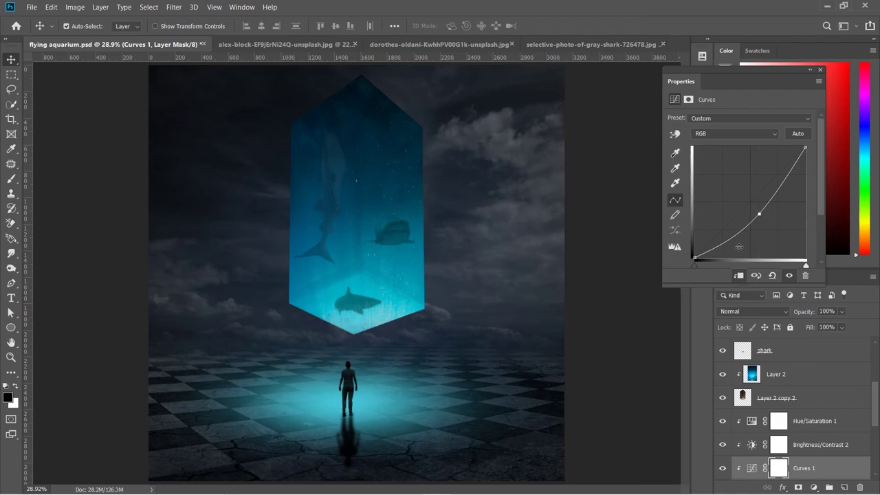
drag(694, 258, 704, 257)
click(820, 70)
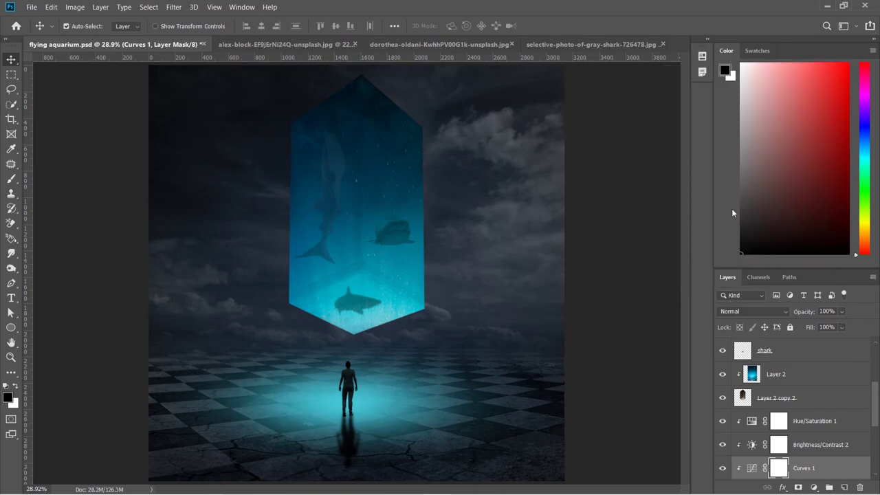
Stamp all visible layers into a new layer and add a Fuji ETERNA 250D Fuji 3510 Color Lookup
drag(876, 402, 875, 358)
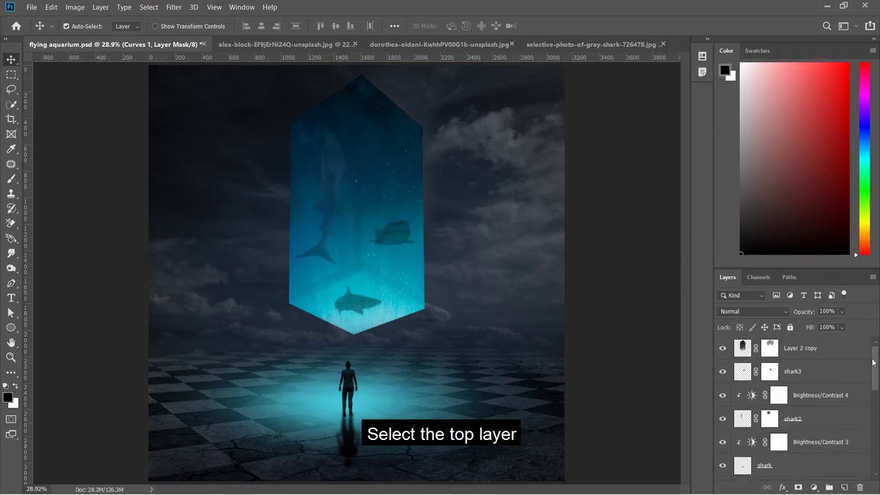
click(825, 355)
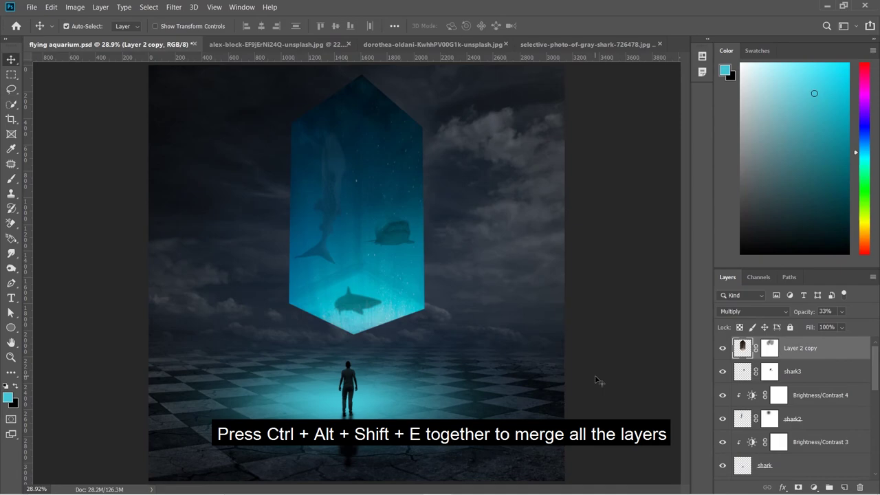
key(ctrl+alt+shift+e)
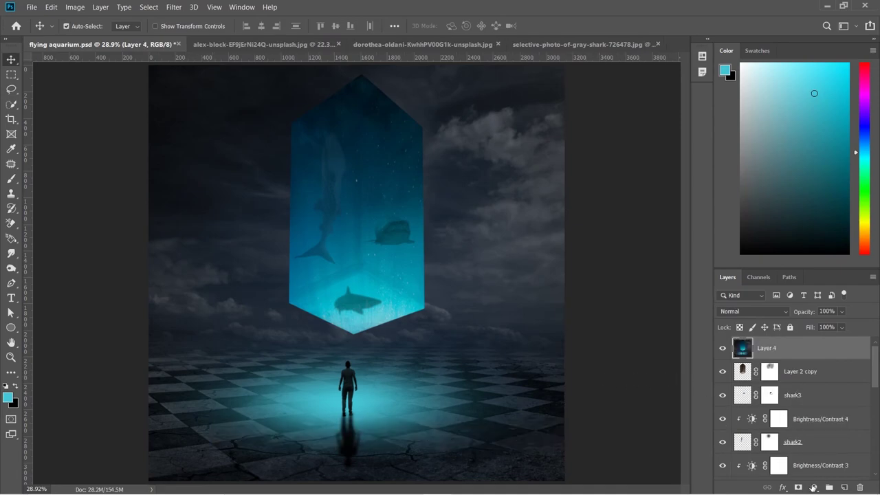
click(814, 487)
click(814, 423)
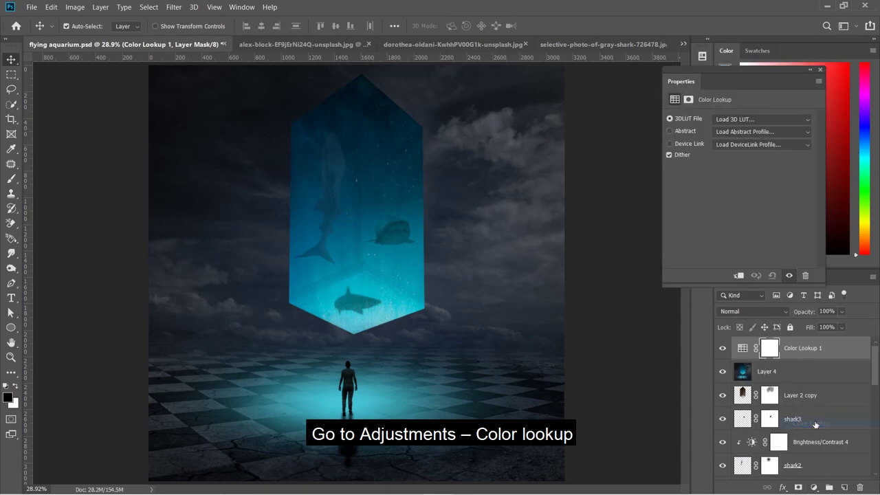
click(736, 119)
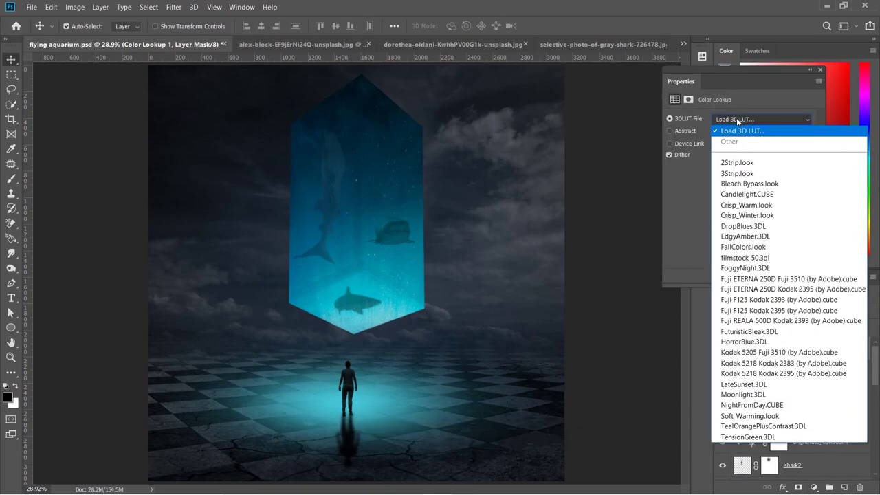
click(773, 279)
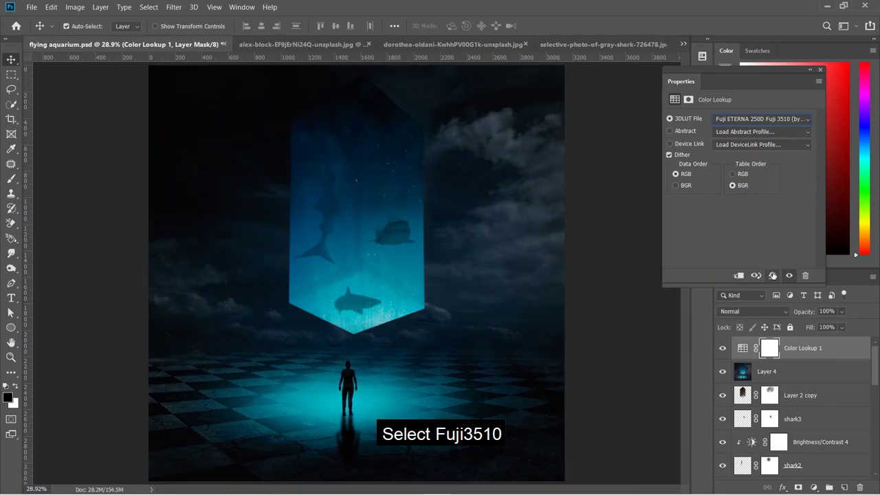
click(821, 71)
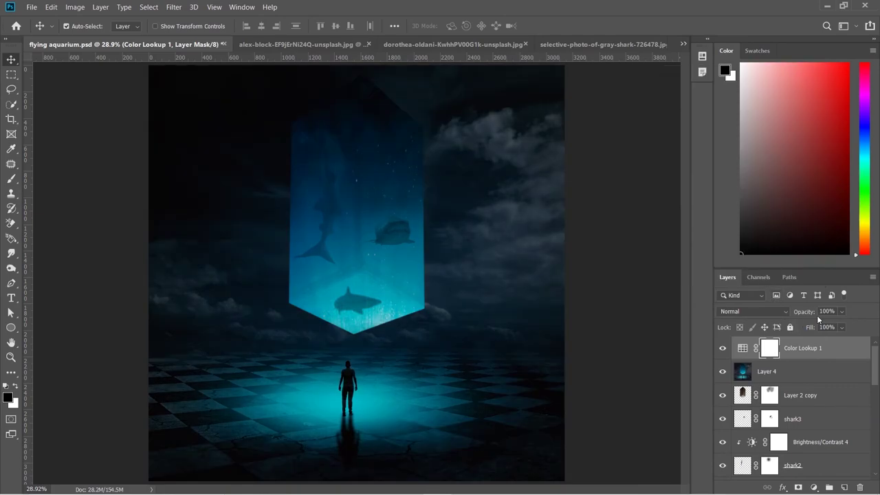
Set Color Lookup 1 to Darken blending at 50% opacity
click(781, 311)
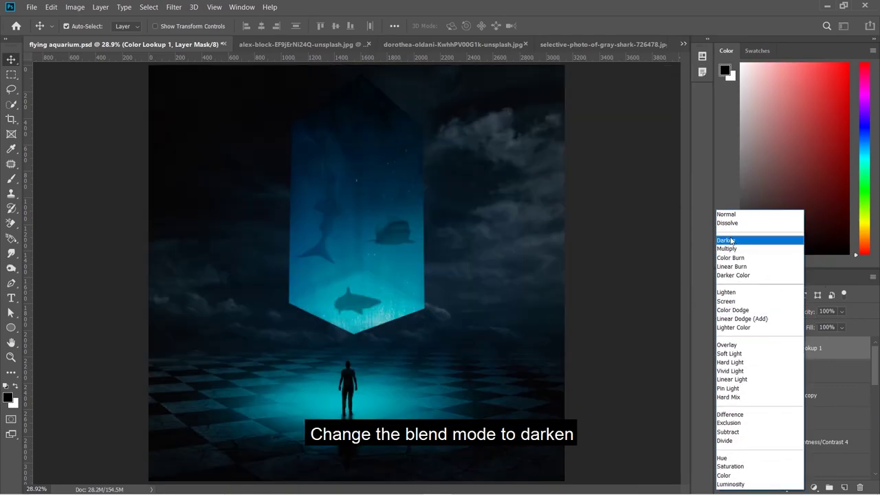
click(730, 239)
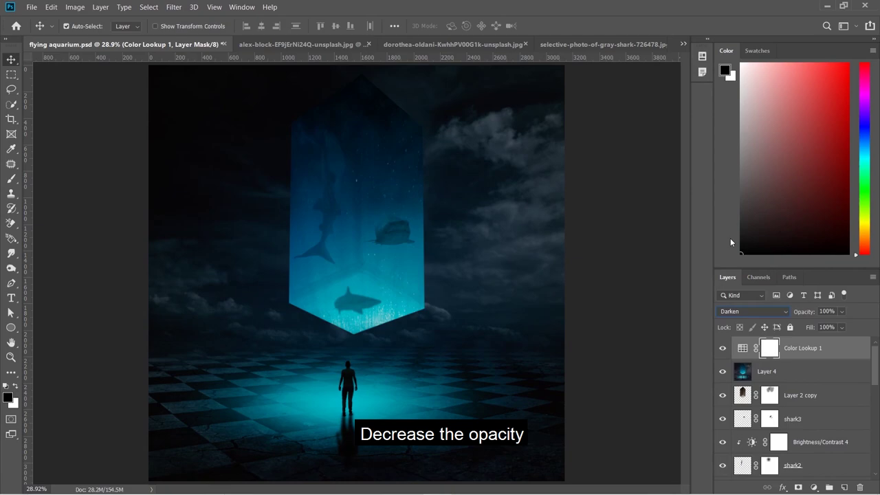
click(826, 312)
text(50)
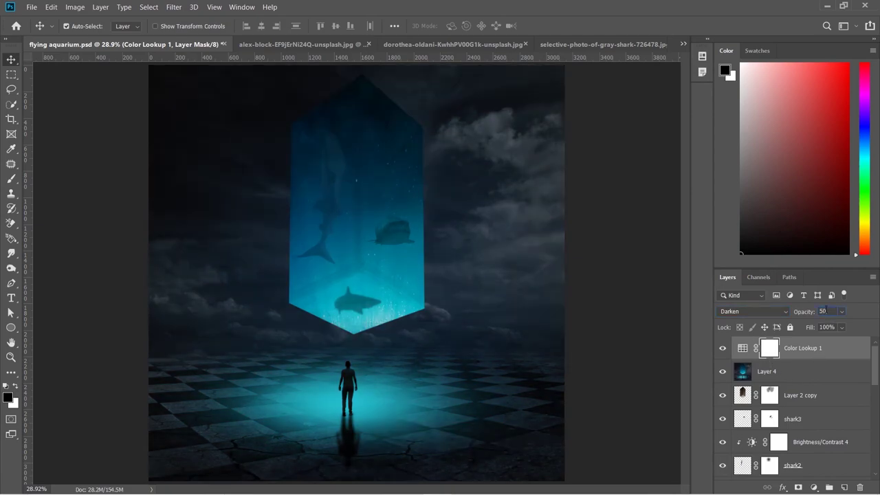